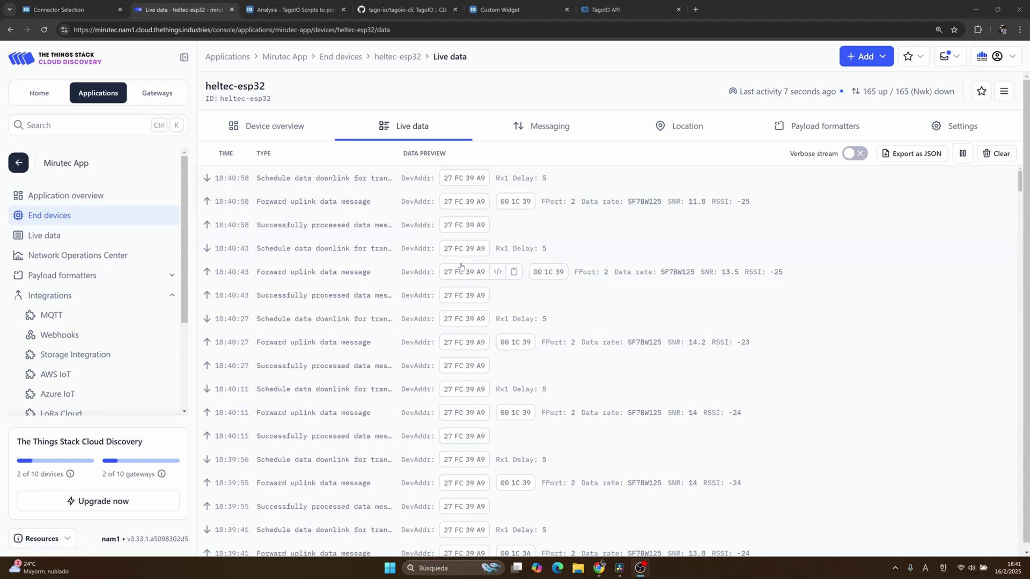
Step: Switch to the 'Analysis - TagoIO Scripts' page tab
{"action": "left_click", "coordinate": [280, 10]}
Step: Return to the TagoIO home page and scroll through its content
{"action": "scroll", "coordinate": [486, 270], "scroll_direction": "up", "scroll_amount": 5}
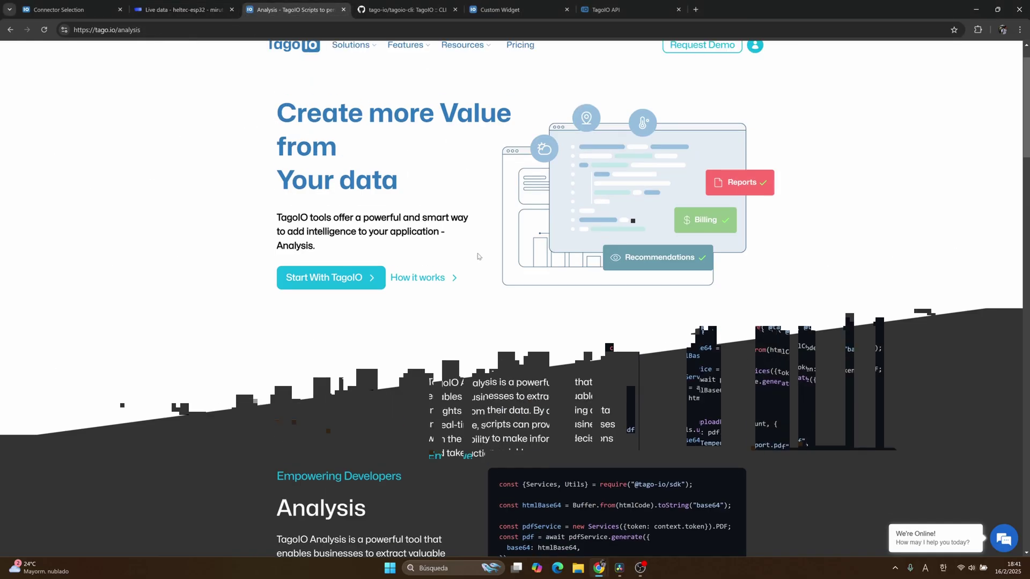
{"action": "left_click", "coordinate": [293, 92]}
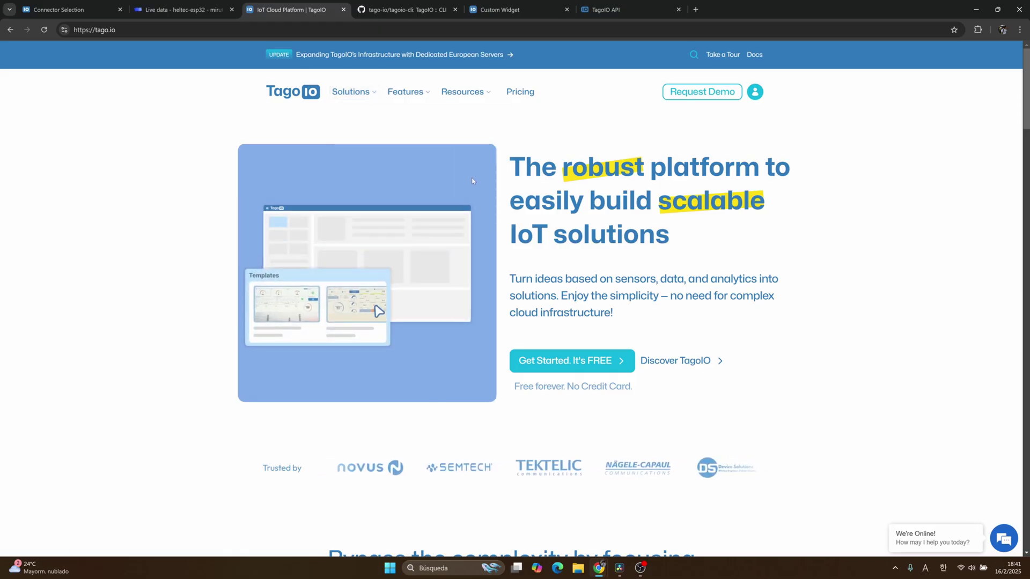
{"action": "scroll", "coordinate": [539, 203], "scroll_direction": "down", "scroll_amount": 4}
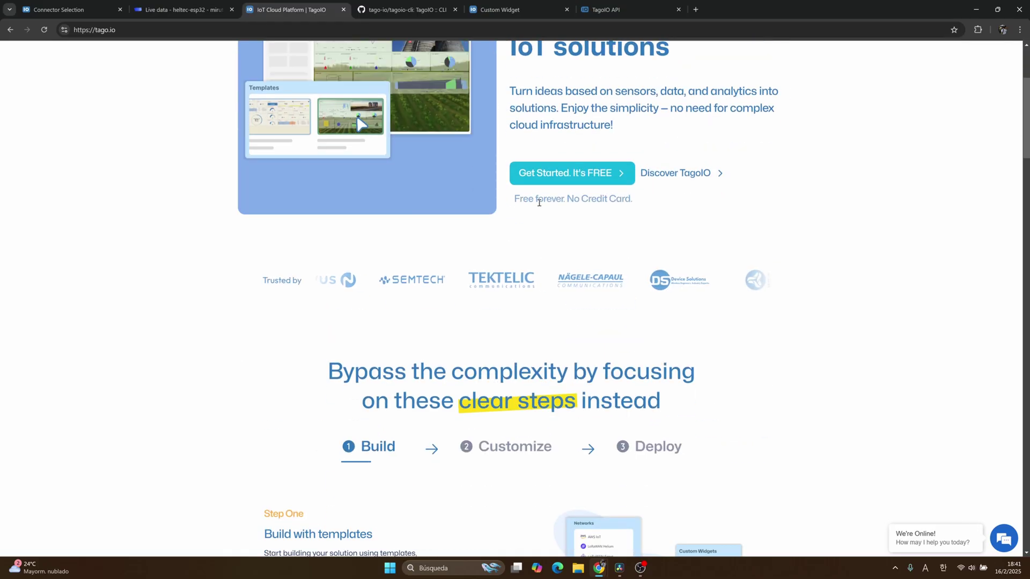
{"action": "scroll", "coordinate": [539, 202], "scroll_direction": "down", "scroll_amount": 15}
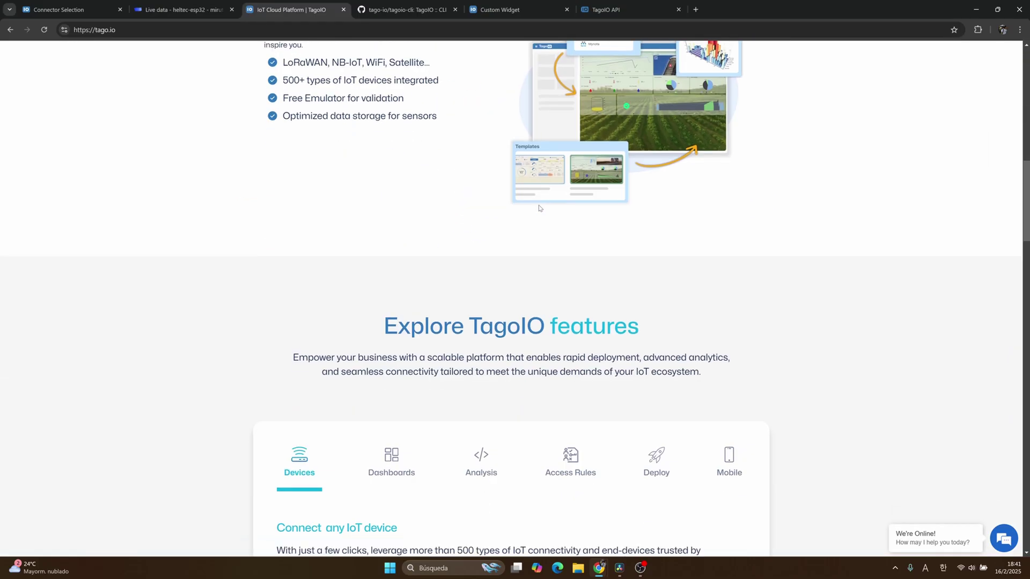
{"action": "scroll", "coordinate": [539, 208], "scroll_direction": "down", "scroll_amount": 9}
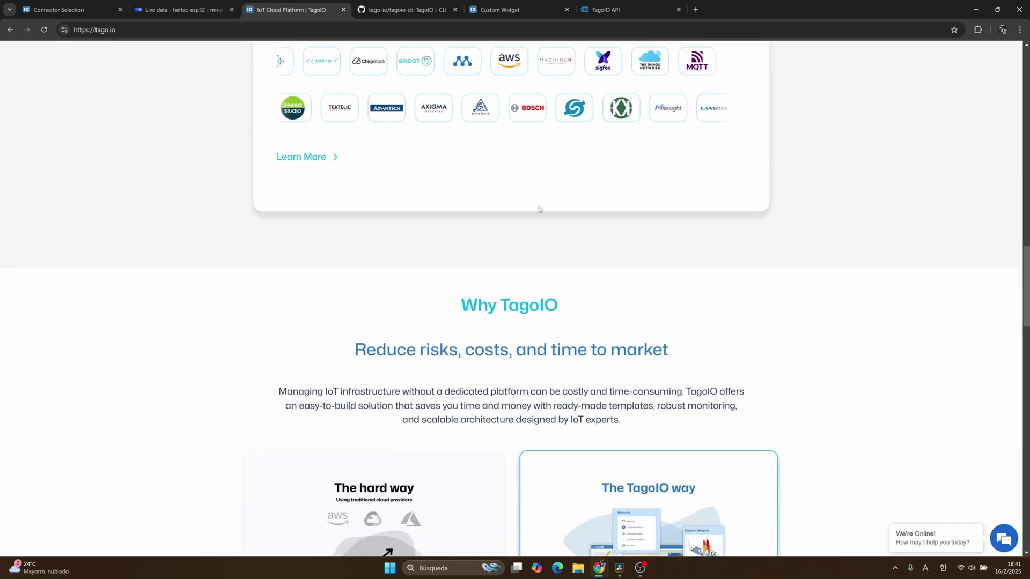
{"action": "scroll", "coordinate": [540, 206], "scroll_direction": "down", "scroll_amount": 4}
{"action": "scroll", "coordinate": [539, 208], "scroll_direction": "down", "scroll_amount": 4}
{"action": "scroll", "coordinate": [539, 210], "scroll_direction": "down", "scroll_amount": 8}
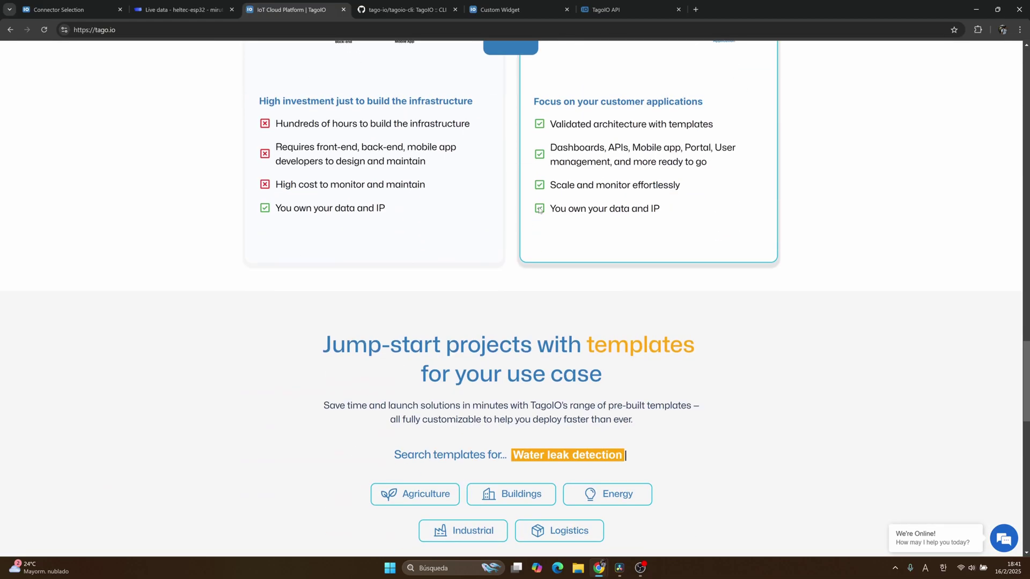
{"action": "scroll", "coordinate": [540, 210], "scroll_direction": "down", "scroll_amount": 1}
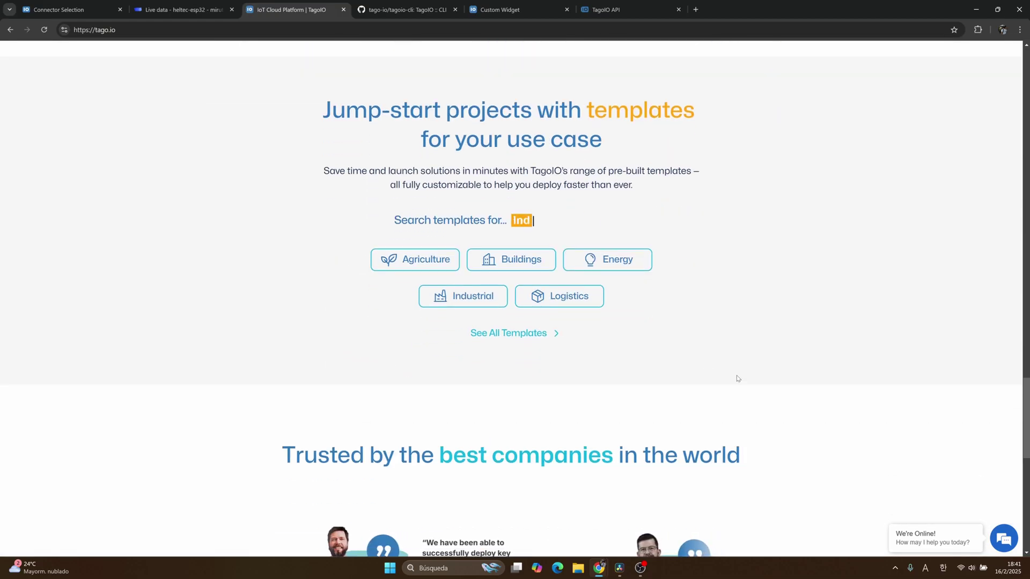
{"action": "scroll", "coordinate": [736, 380], "scroll_direction": "up", "scroll_amount": 15}
{"action": "scroll", "coordinate": [660, 358], "scroll_direction": "up", "scroll_amount": 12}
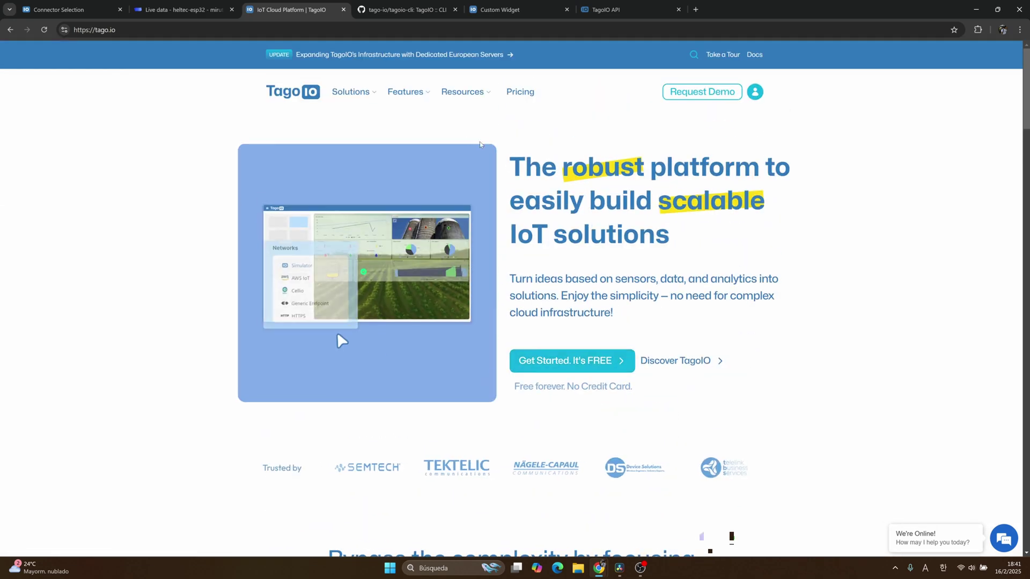
Step: Open Features > Analysis, review its example code, then bring up the tagoio-cli README
{"action": "mouse_move", "coordinate": [406, 92]}
{"action": "left_click", "coordinate": [570, 197]}
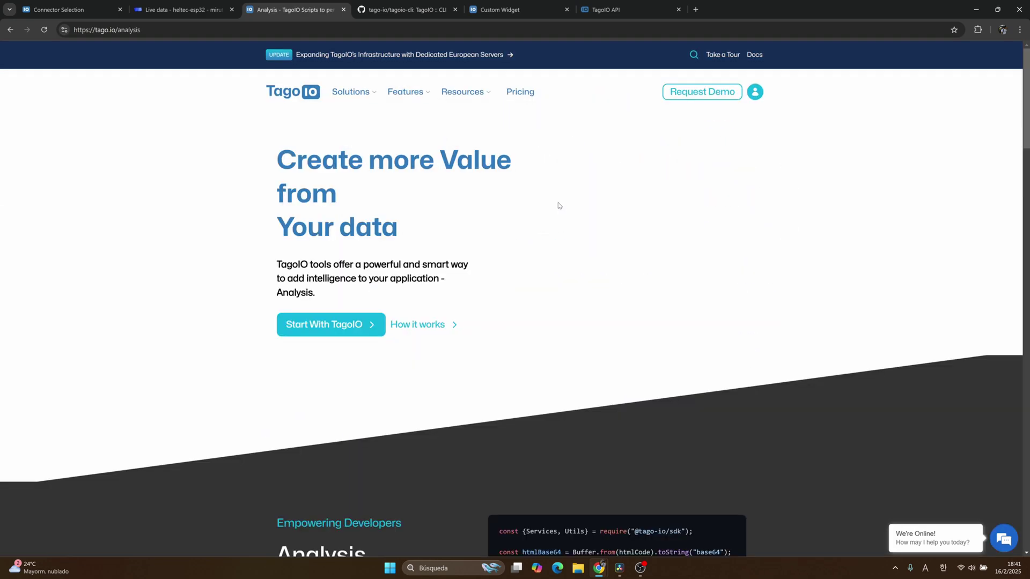
{"action": "scroll", "coordinate": [457, 253], "scroll_direction": "down", "scroll_amount": 8}
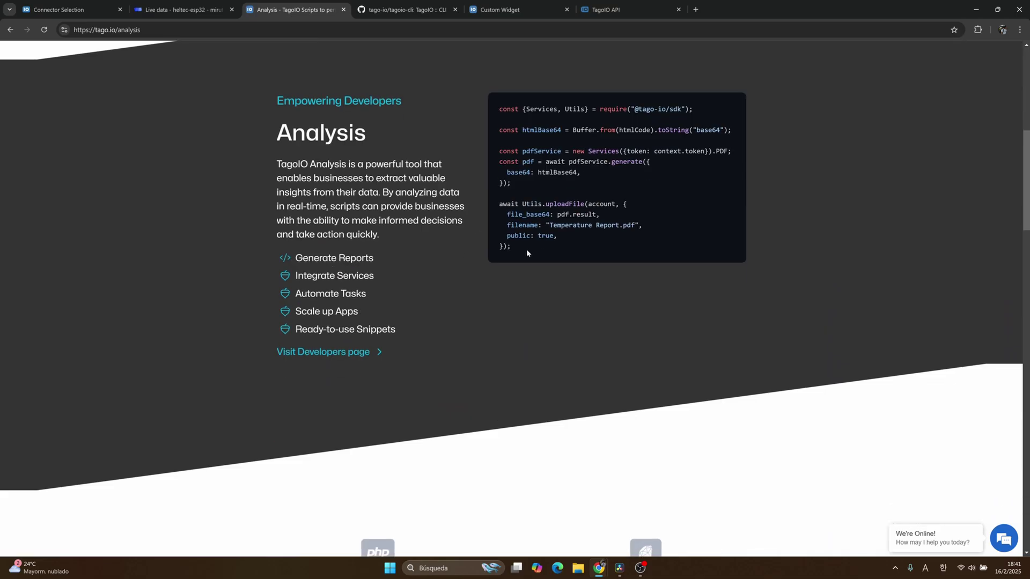
{"action": "left_click_drag", "start_coordinate": [517, 254], "coordinate": [503, 113]}
{"action": "left_click", "coordinate": [502, 112]}
{"action": "left_click", "coordinate": [416, 9]}
Step: Read the tagoio-cli install and command sections, then switch to the Custom Widget article
{"action": "scroll", "coordinate": [437, 232], "scroll_direction": "down", "scroll_amount": 8}
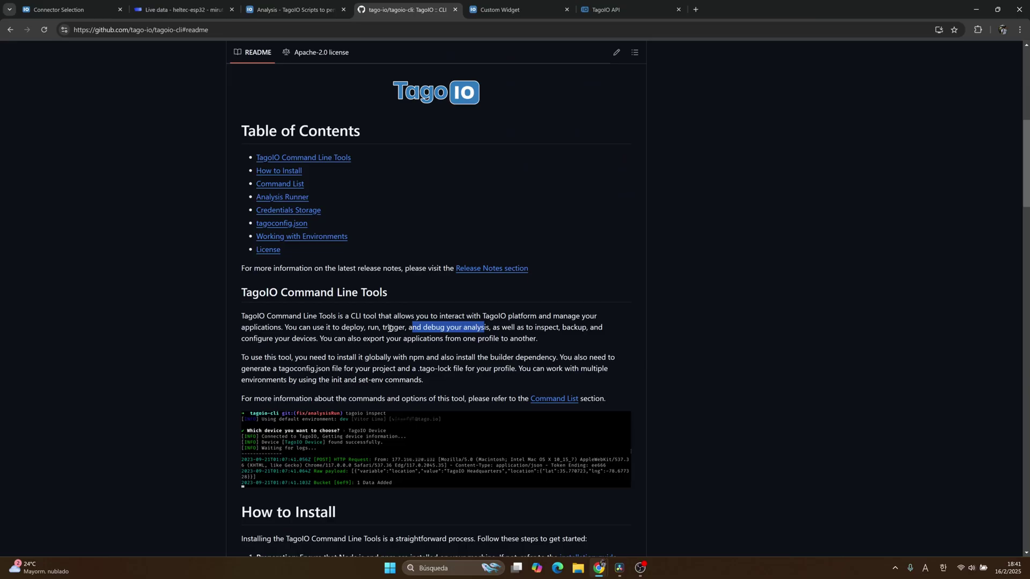
{"action": "left_click", "coordinate": [411, 330]}
{"action": "scroll", "coordinate": [495, 330], "scroll_direction": "down", "scroll_amount": 8}
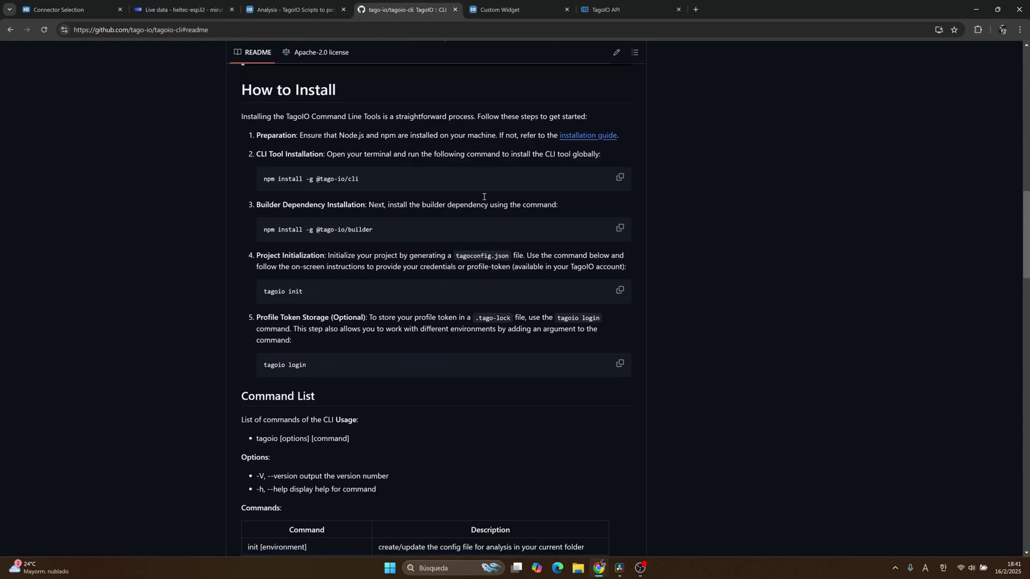
{"action": "scroll", "coordinate": [492, 240], "scroll_direction": "down", "scroll_amount": 3}
{"action": "scroll", "coordinate": [455, 224], "scroll_direction": "up", "scroll_amount": 5}
{"action": "scroll", "coordinate": [419, 230], "scroll_direction": "down", "scroll_amount": 11}
{"action": "scroll", "coordinate": [419, 231], "scroll_direction": "down", "scroll_amount": 10}
{"action": "scroll", "coordinate": [436, 287], "scroll_direction": "up", "scroll_amount": 20}
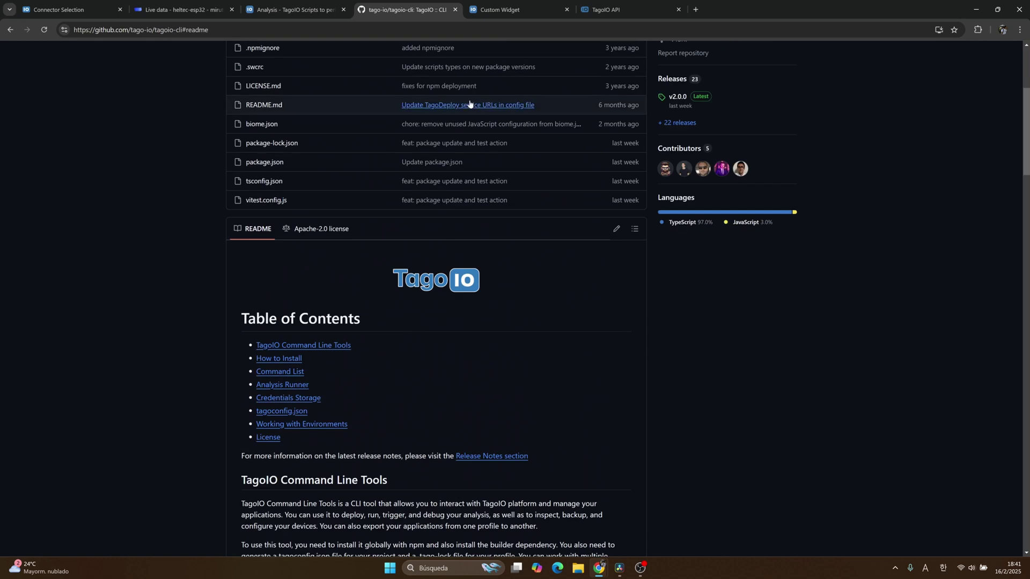
{"action": "left_click", "coordinate": [501, 11]}
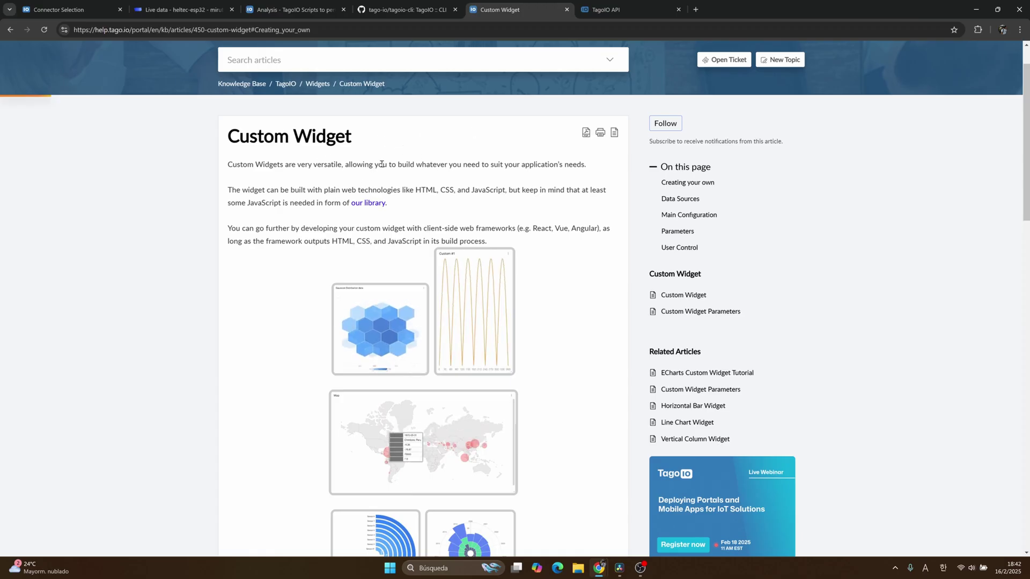
Step: Read the Custom Widget intro on HTML, CSS, JavaScript and React, scrolling to 'Creating your own'
{"action": "left_click_drag", "start_coordinate": [416, 190], "coordinate": [502, 189]}
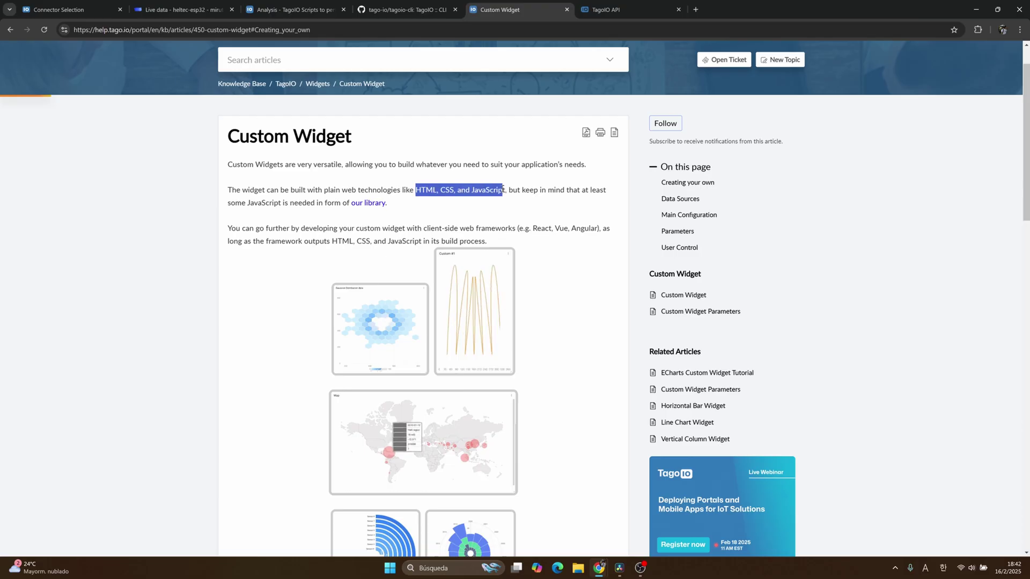
{"action": "left_click", "coordinate": [507, 190]}
{"action": "scroll", "coordinate": [507, 191], "scroll_direction": "down", "scroll_amount": 7}
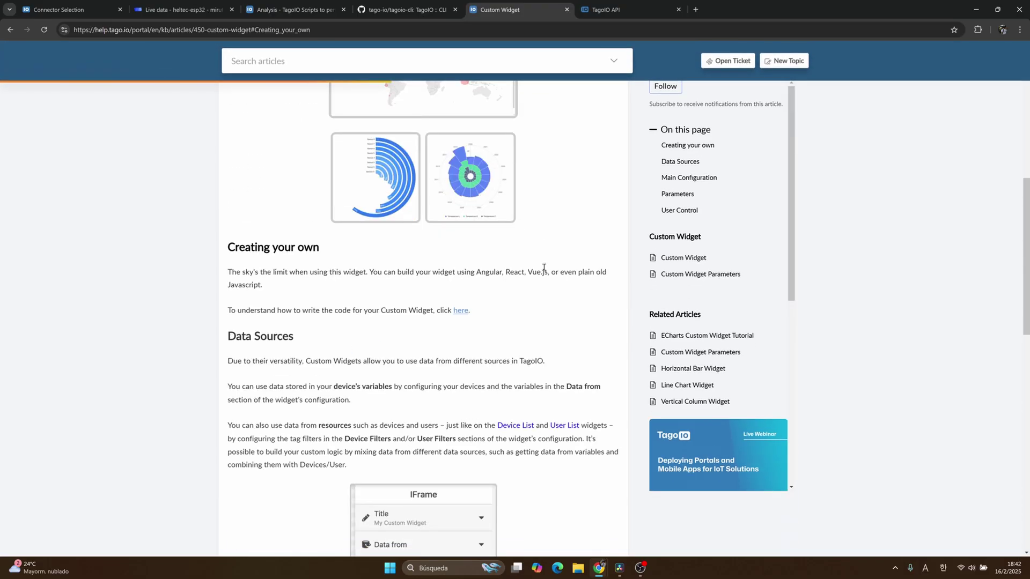
{"action": "scroll", "coordinate": [543, 267], "scroll_direction": "up", "scroll_amount": 7}
{"action": "scroll", "coordinate": [545, 271], "scroll_direction": "up", "scroll_amount": 1}
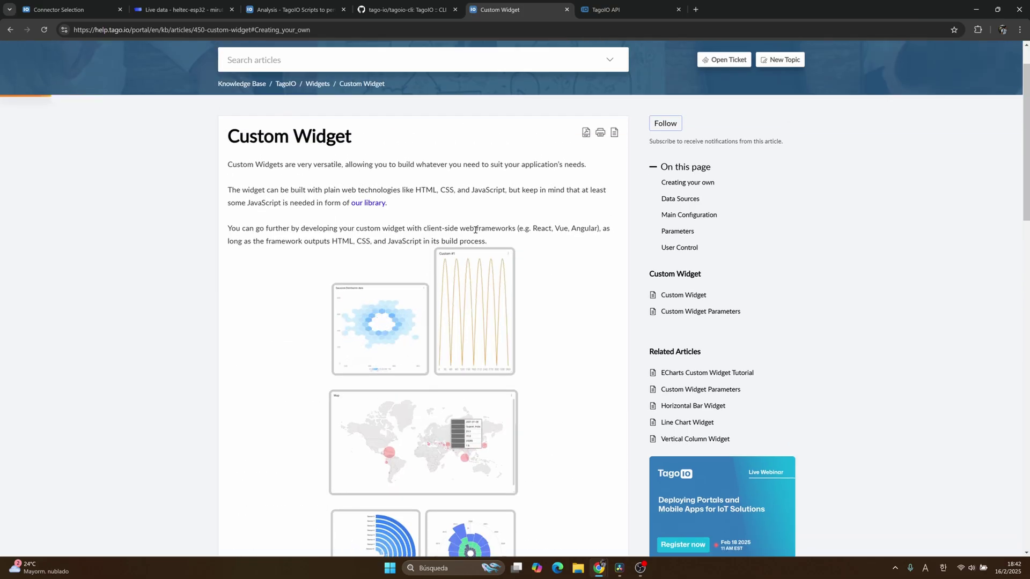
{"action": "left_click_drag", "start_coordinate": [533, 229], "coordinate": [549, 229]}
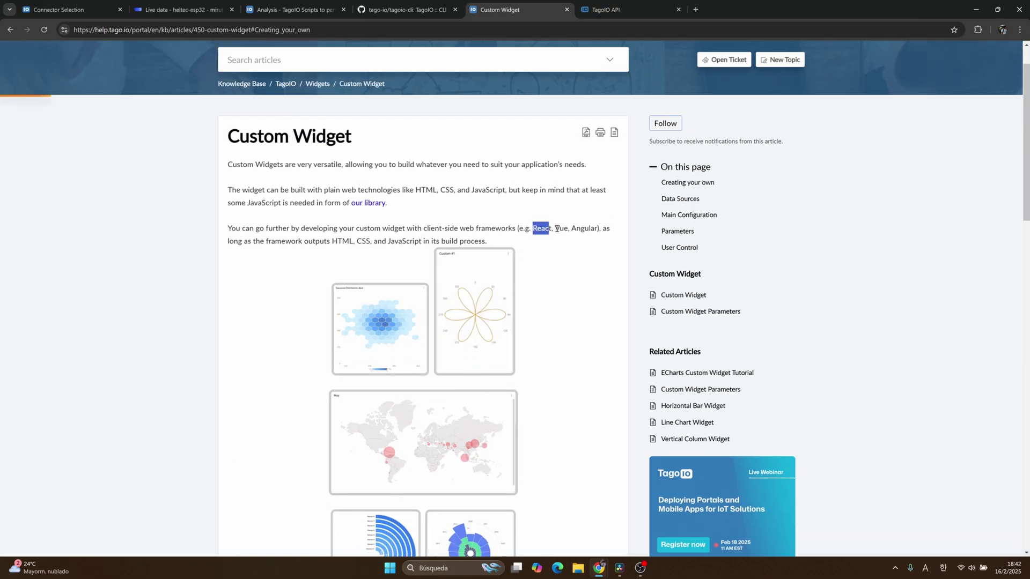
{"action": "scroll", "coordinate": [555, 238], "scroll_direction": "down", "scroll_amount": 3}
{"action": "scroll", "coordinate": [556, 238], "scroll_direction": "down", "scroll_amount": 4}
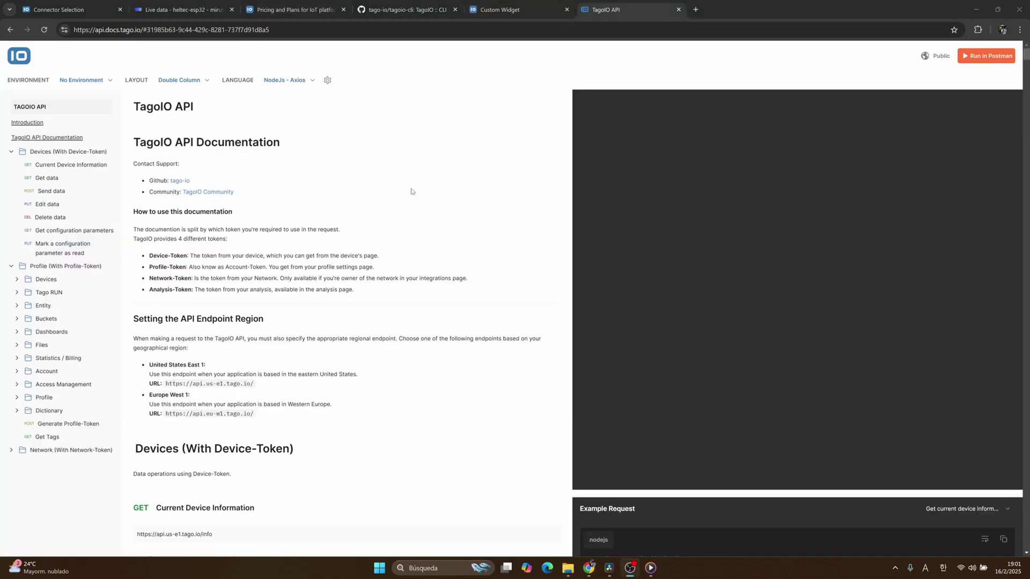
Step: Jump to the Get data endpoint and expand its full example JSON response
{"action": "scroll", "coordinate": [476, 211], "scroll_direction": "down", "scroll_amount": 15}
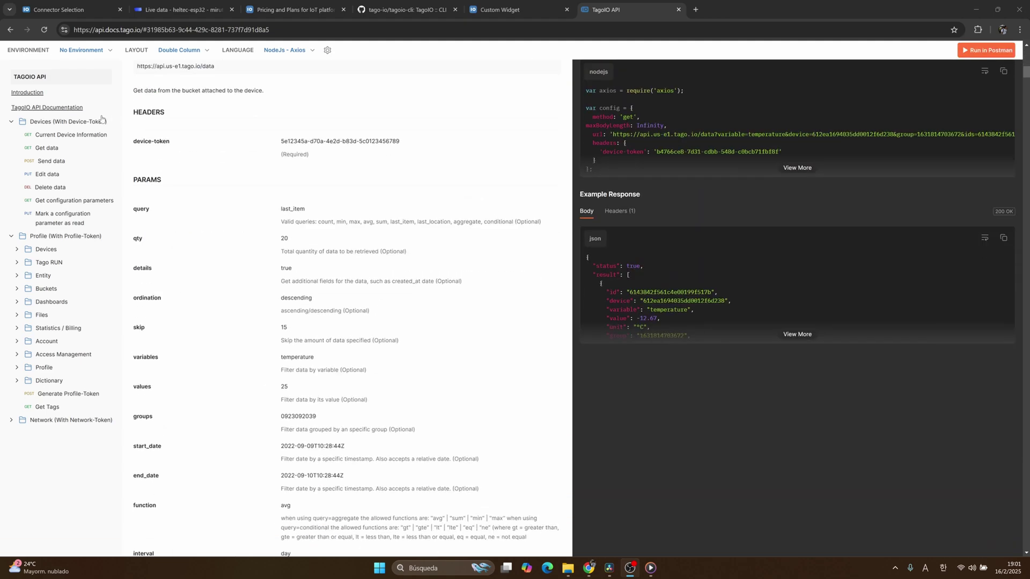
{"action": "left_click", "coordinate": [49, 149]}
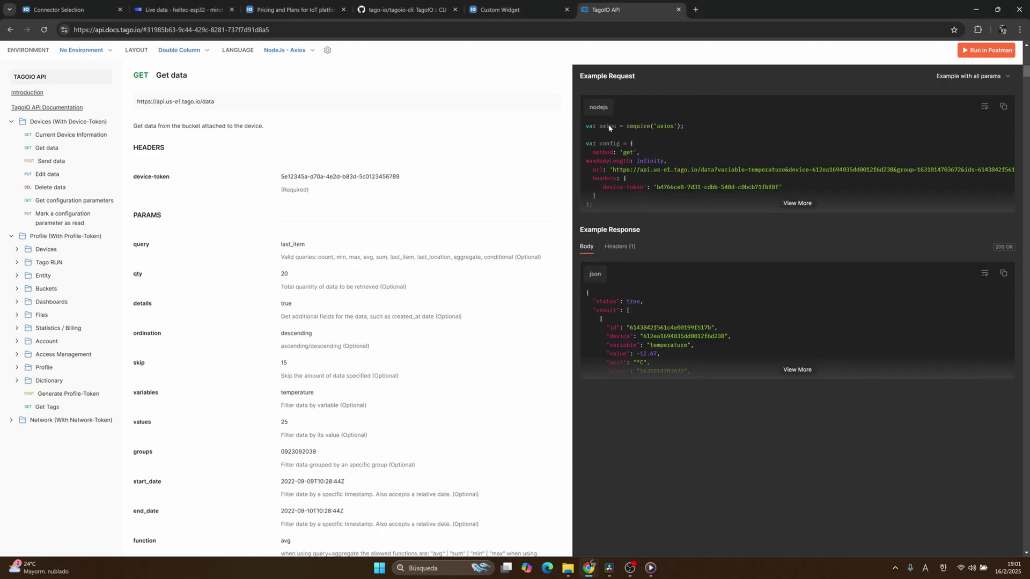
{"action": "left_click", "coordinate": [798, 370]}
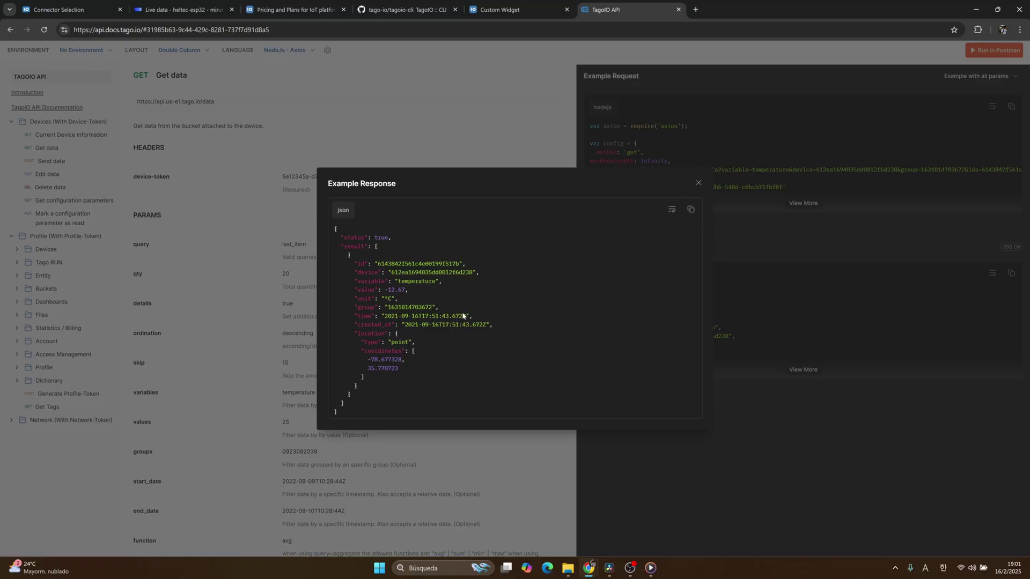
Step: Compare the Free, Starter and Scale cards on the TagoIO pricing page
{"action": "left_click", "coordinate": [292, 10]}
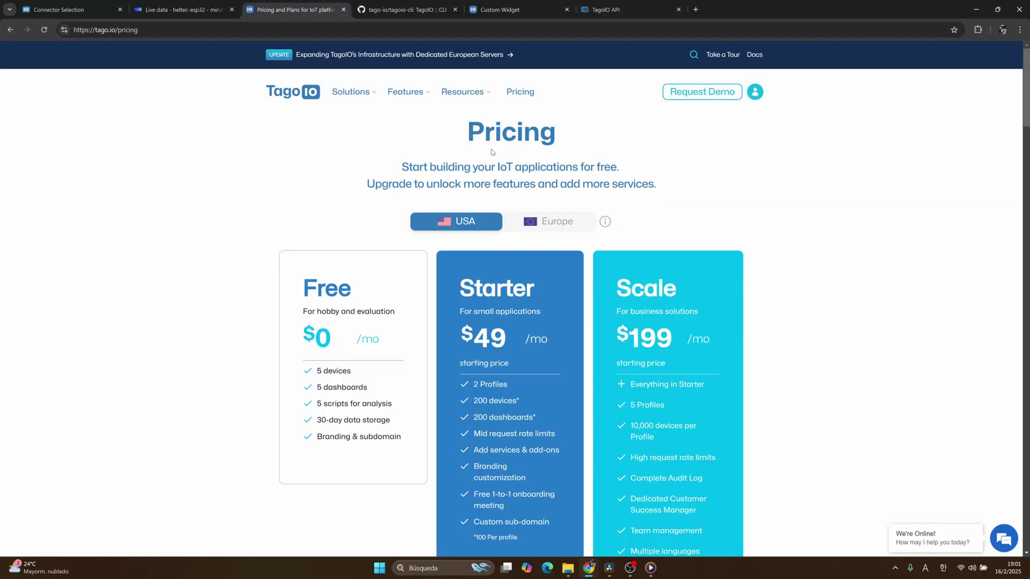
{"action": "scroll", "coordinate": [408, 161], "scroll_direction": "down", "scroll_amount": 3}
{"action": "scroll", "coordinate": [449, 219], "scroll_direction": "up", "scroll_amount": 2}
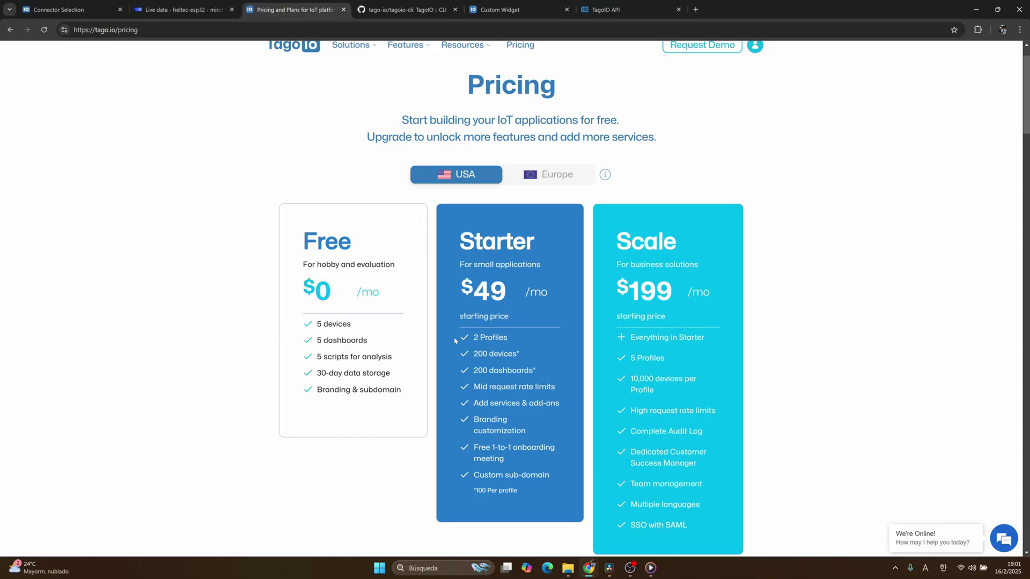
{"action": "scroll", "coordinate": [396, 370], "scroll_direction": "down", "scroll_amount": 5}
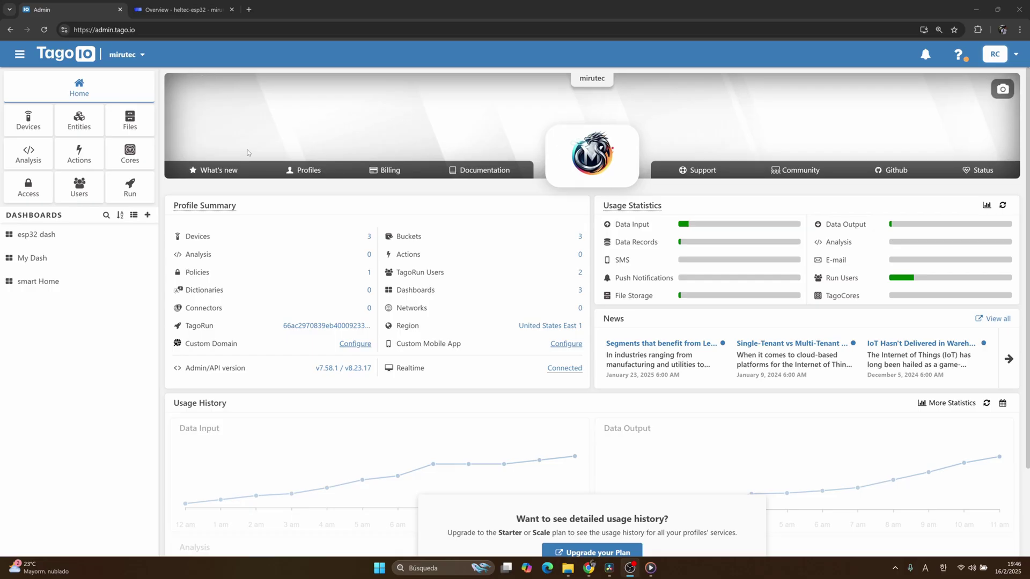
Step: Start a new Custom TTI/TTN device in TagoIO named esp32-lora-2
{"action": "left_click", "coordinate": [28, 120]}
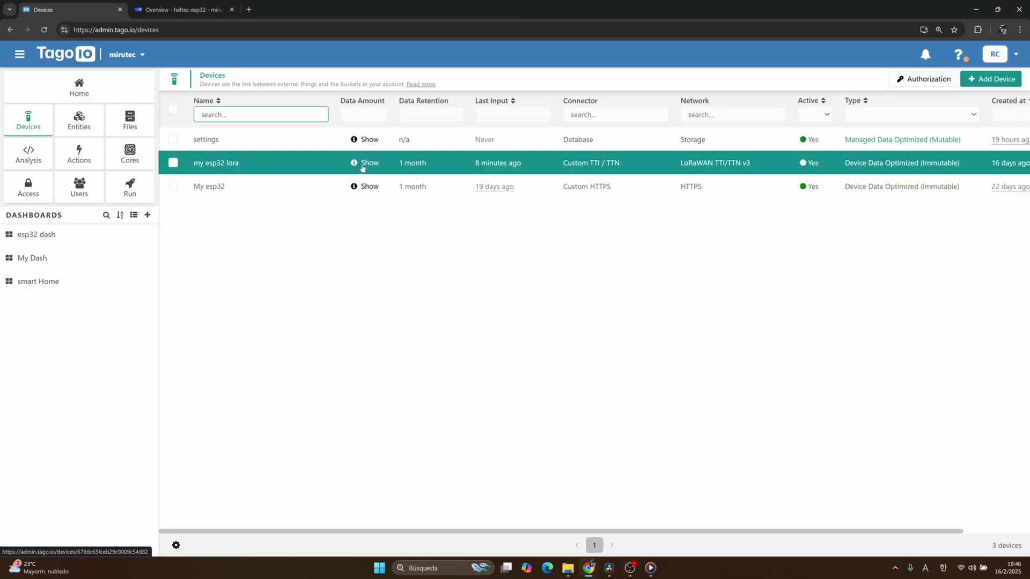
{"action": "left_click", "coordinate": [993, 81]}
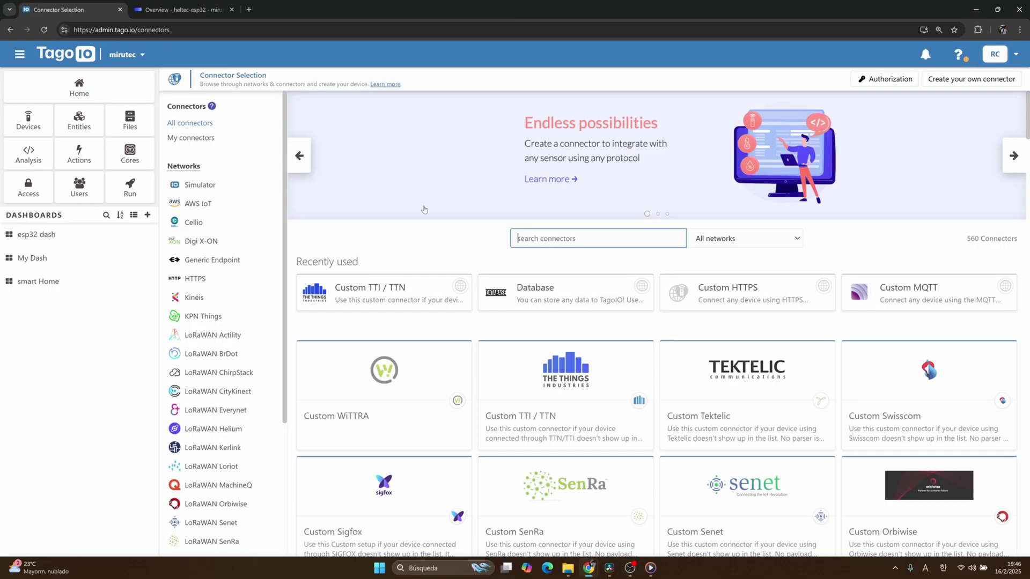
{"action": "scroll", "coordinate": [510, 290], "scroll_direction": "down", "scroll_amount": 2}
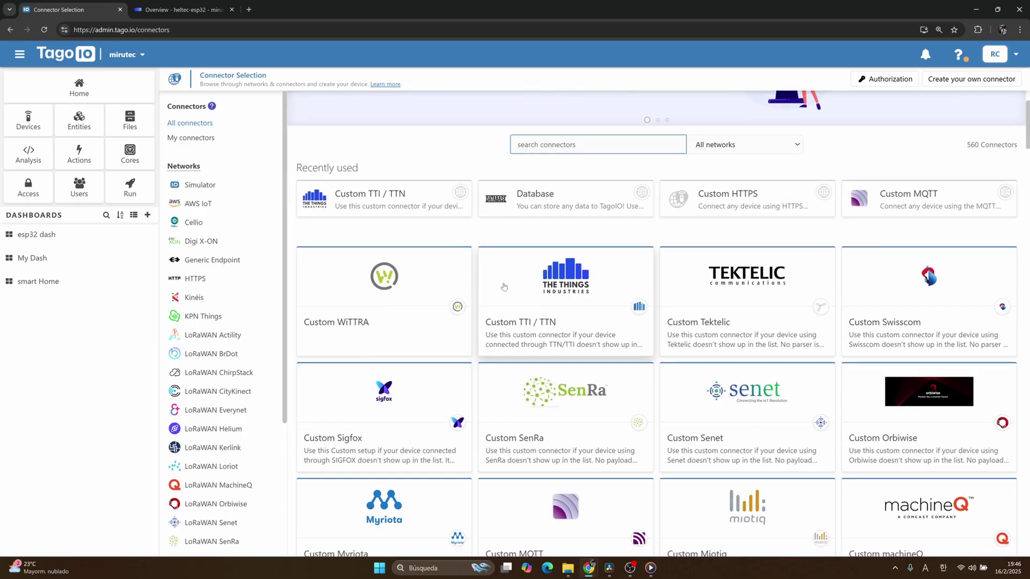
{"action": "left_click", "coordinate": [546, 307]}
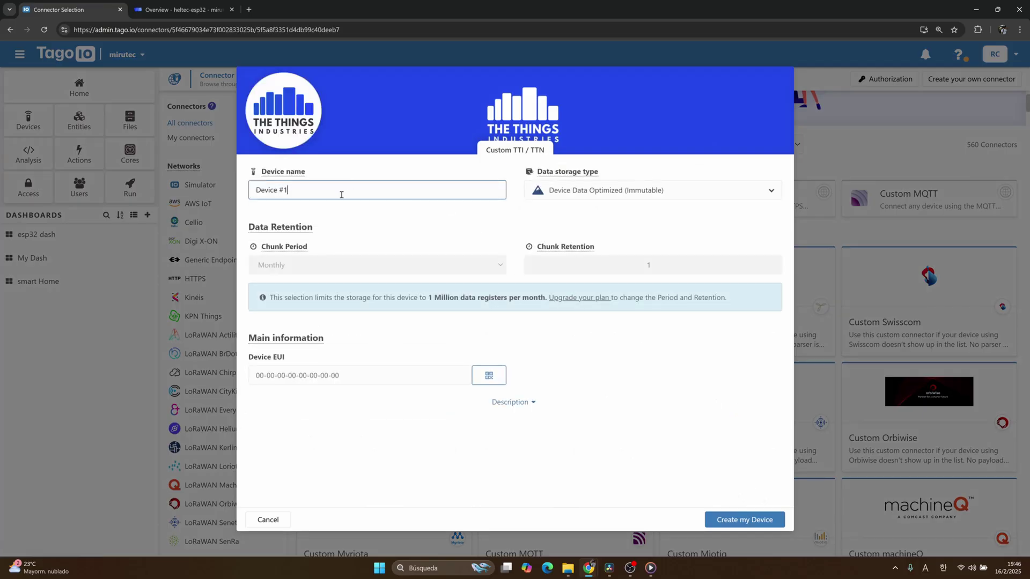
{"action": "left_click_drag", "start_coordinate": [342, 193], "coordinate": [223, 195]}
{"action": "type", "text": "esp32-lora-2"}
{"action": "left_click", "coordinate": [356, 381]}
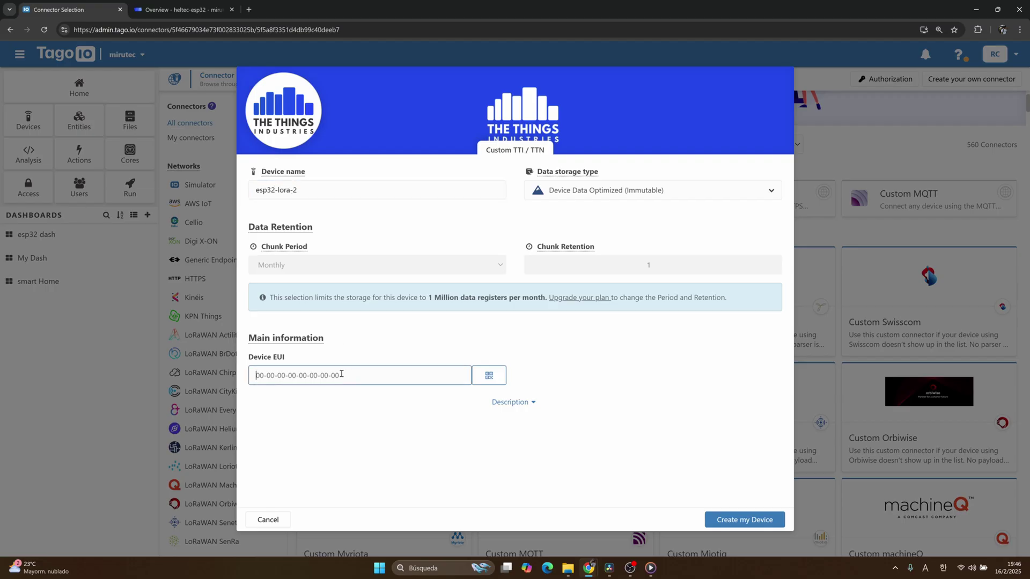
Step: Paste the heltec-esp32 DevEUI from The Things Stack into Device EUI and create the device
{"action": "left_click", "coordinate": [180, 9]}
{"action": "scroll", "coordinate": [230, 189], "scroll_direction": "down", "scroll_amount": 2}
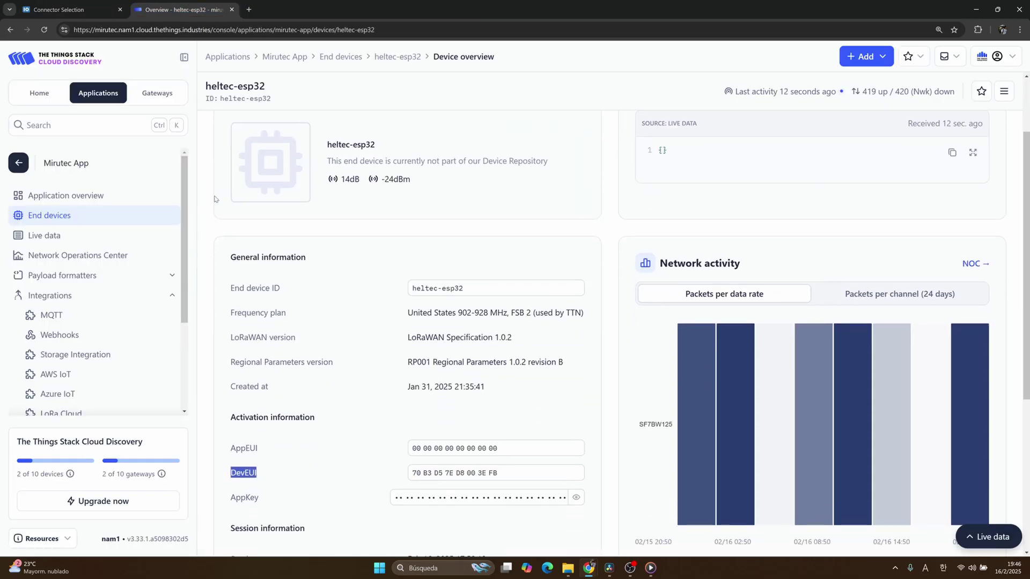
{"action": "scroll", "coordinate": [203, 241], "scroll_direction": "down", "scroll_amount": 2}
{"action": "left_click_drag", "start_coordinate": [260, 382], "coordinate": [236, 381]}
{"action": "left_click", "coordinate": [577, 379]}
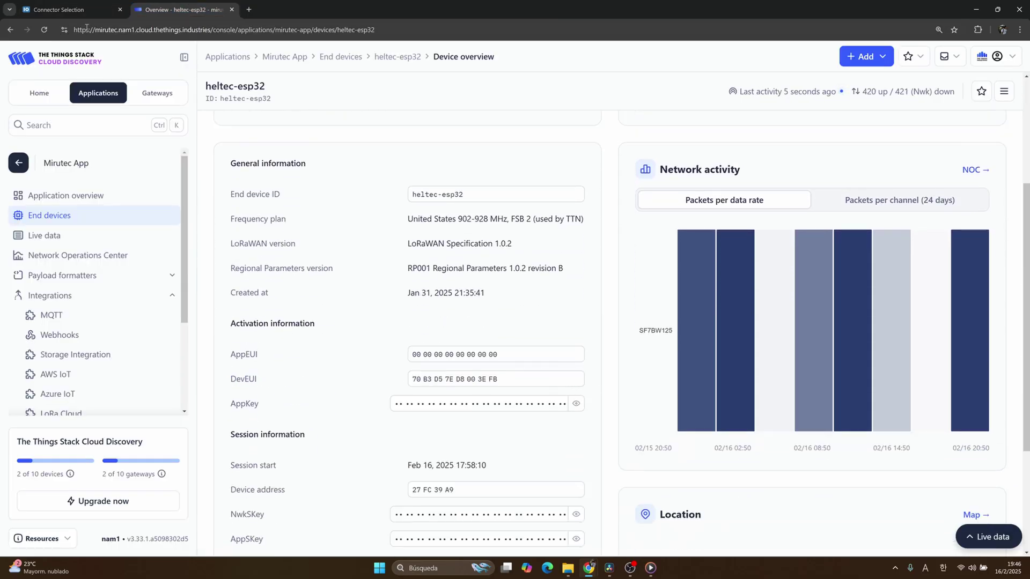
{"action": "left_click", "coordinate": [59, 9]}
{"action": "key", "text": "ctrl+v"}
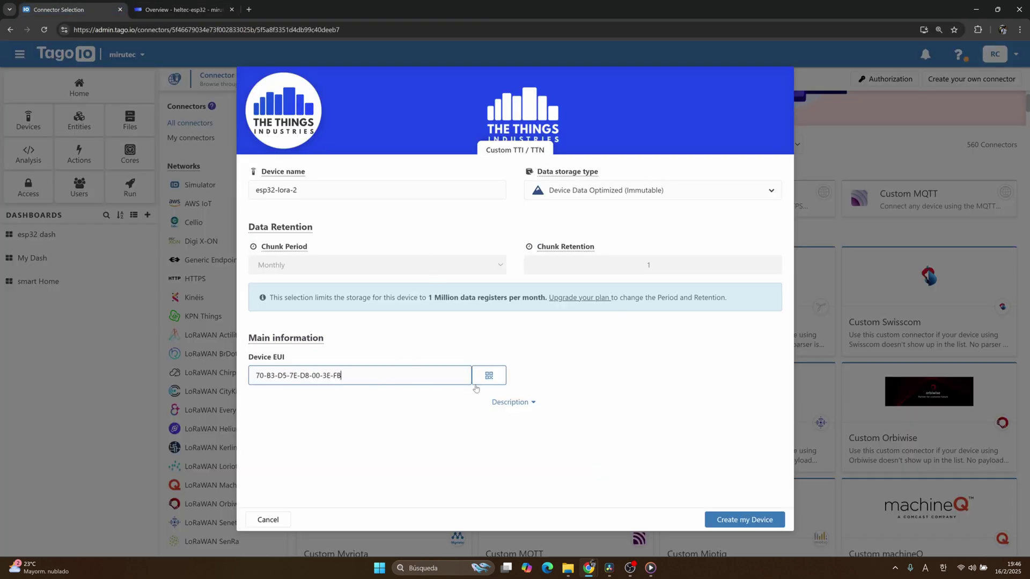
{"action": "left_click", "coordinate": [742, 520]}
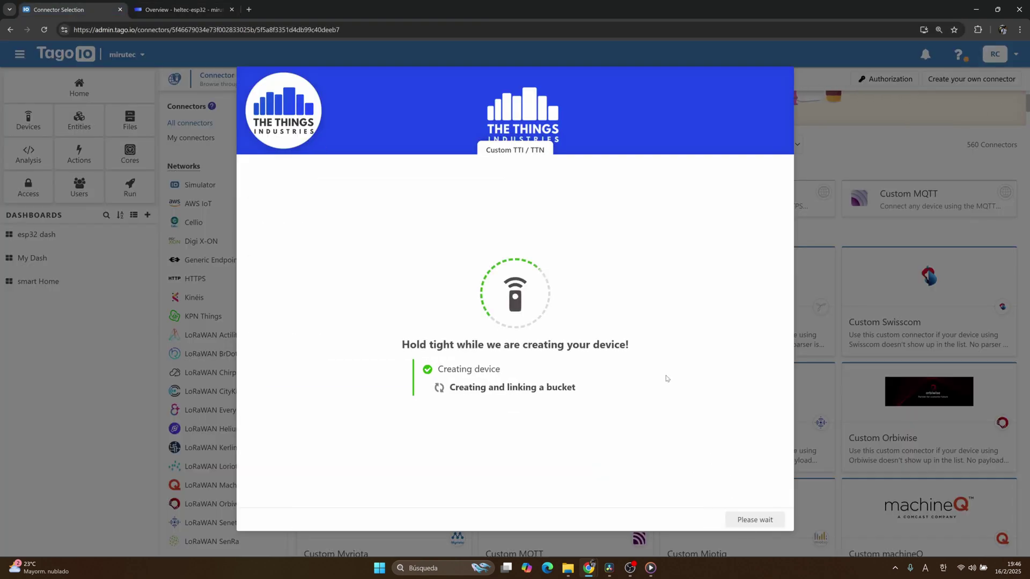
{"action": "left_click", "coordinate": [755, 520]}
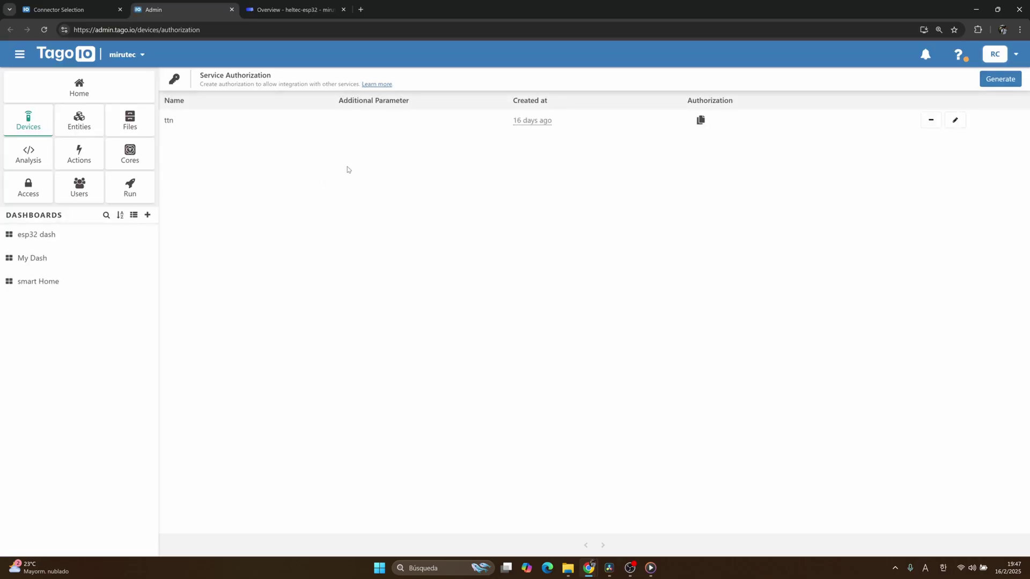
Step: Generate a service authorization named TTS-2 and copy its key
{"action": "left_click", "coordinate": [1001, 79]}
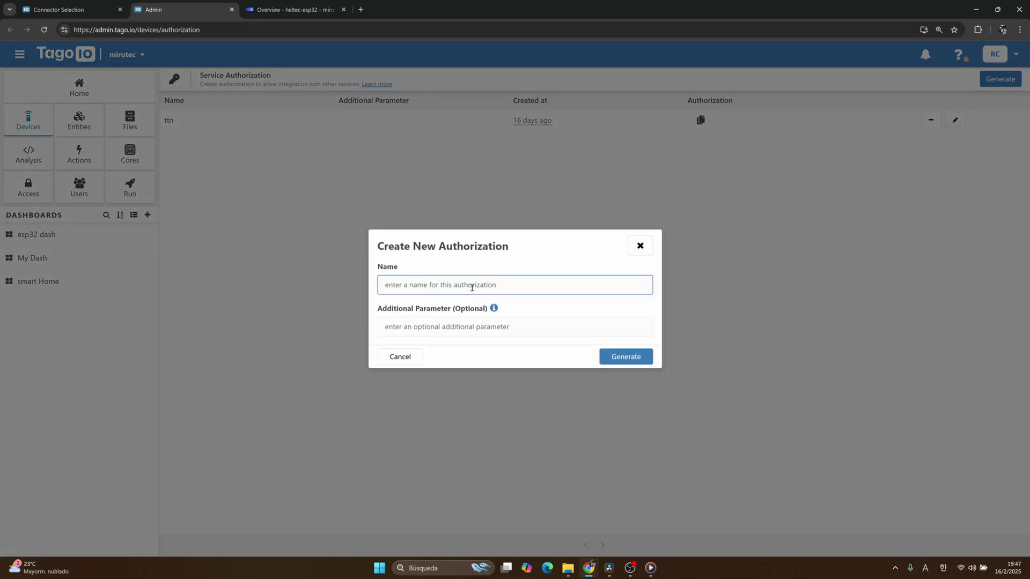
{"action": "type", "text": "TTS-2"}
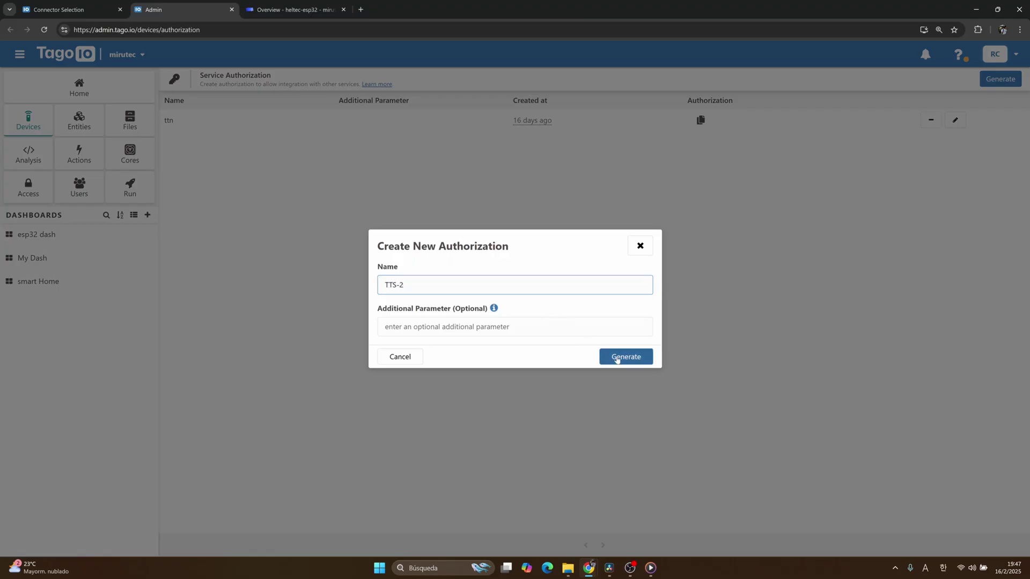
{"action": "left_click", "coordinate": [616, 356]}
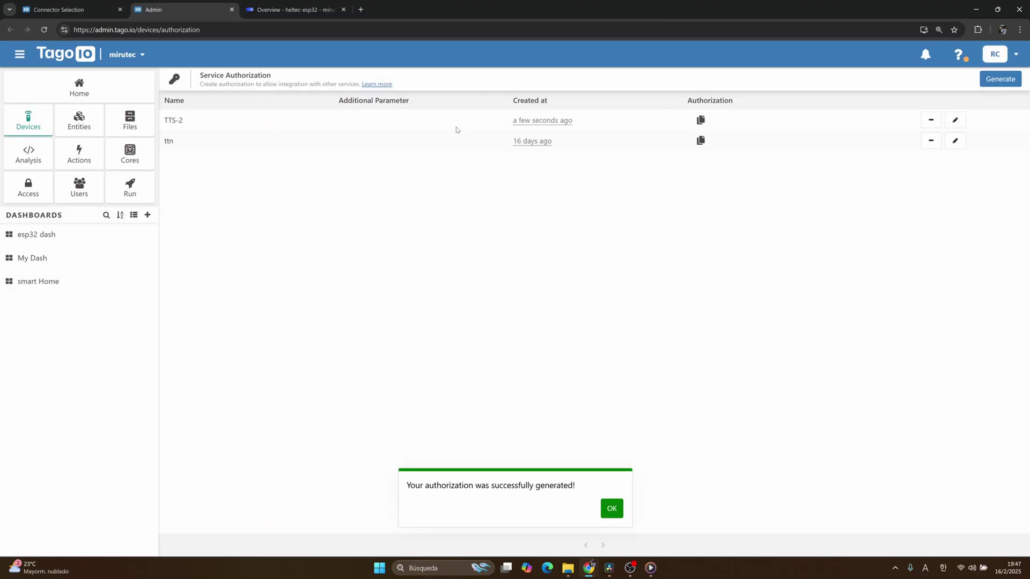
{"action": "left_click", "coordinate": [696, 123]}
Step: Add a new webhook for the Mirutec App application using the TagoIO template
{"action": "left_click", "coordinate": [280, 11]}
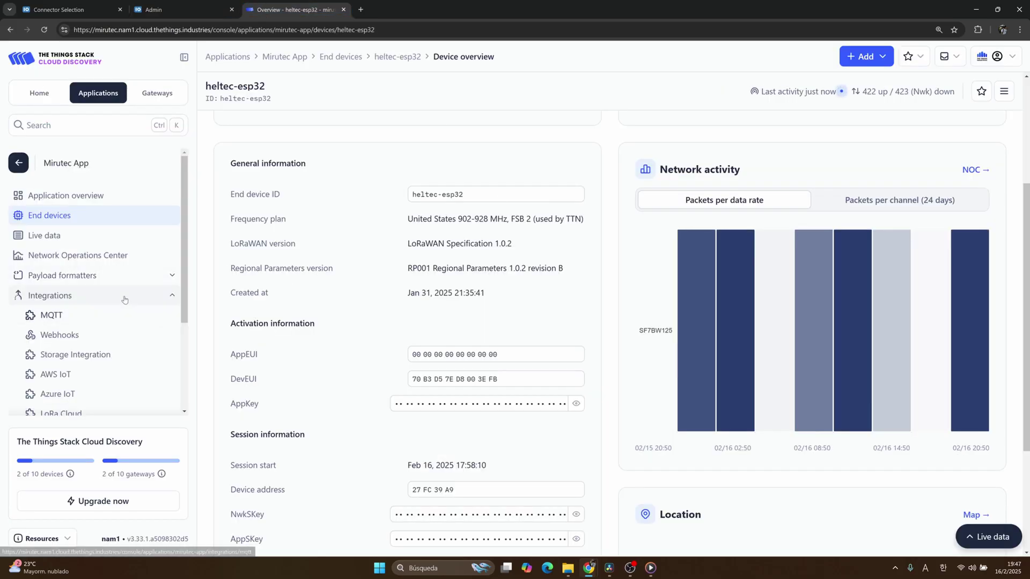
{"action": "scroll", "coordinate": [122, 297], "scroll_direction": "down", "scroll_amount": 2}
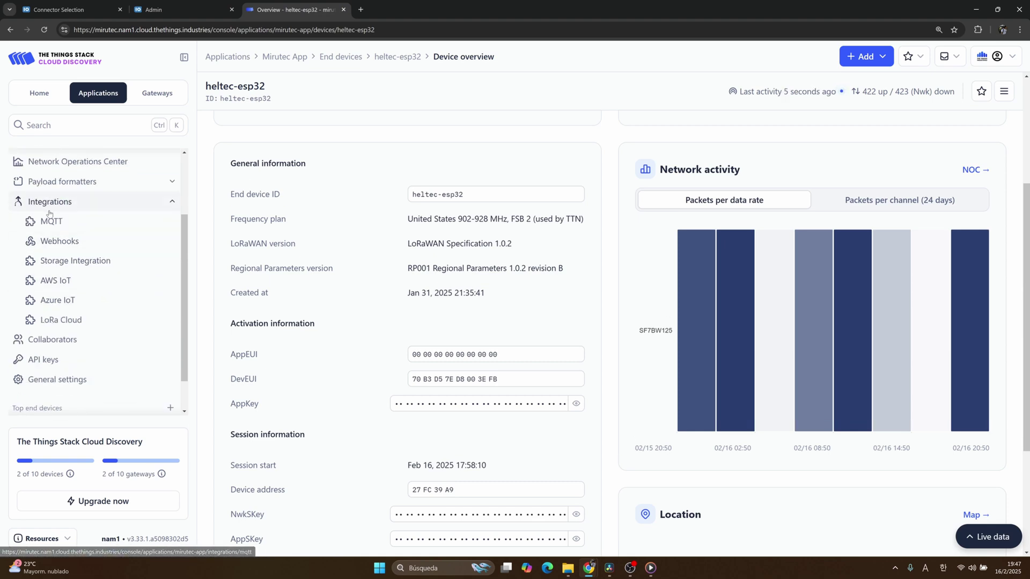
{"action": "left_click", "coordinate": [54, 244]}
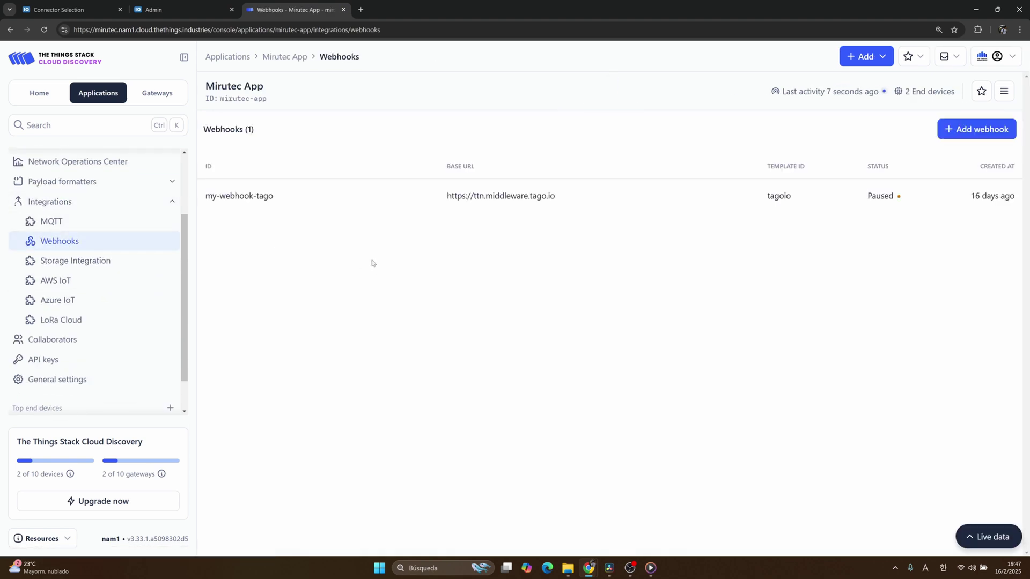
{"action": "left_click", "coordinate": [968, 135]}
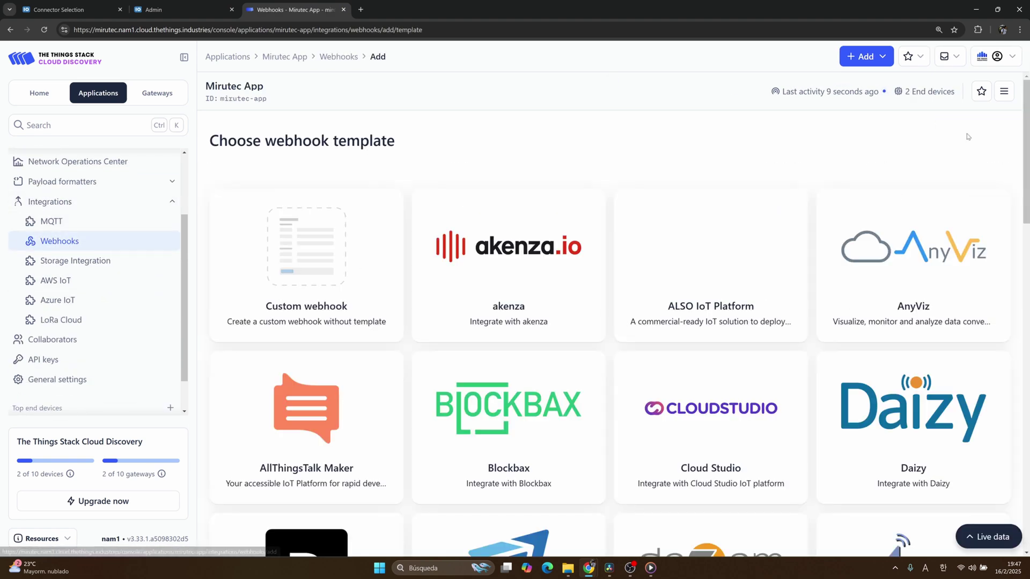
{"action": "scroll", "coordinate": [409, 326], "scroll_direction": "down", "scroll_amount": 15}
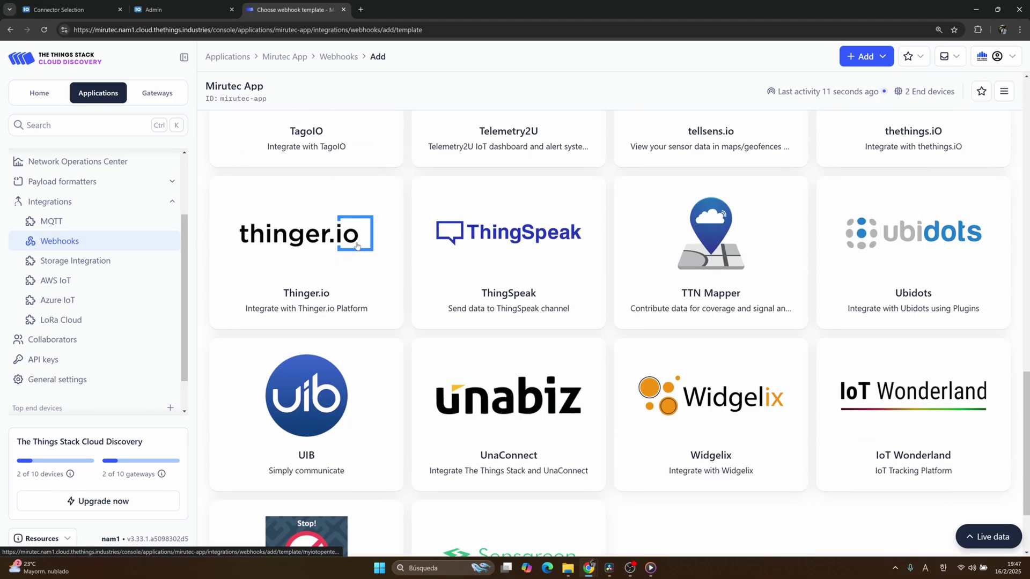
{"action": "left_click", "coordinate": [329, 309]}
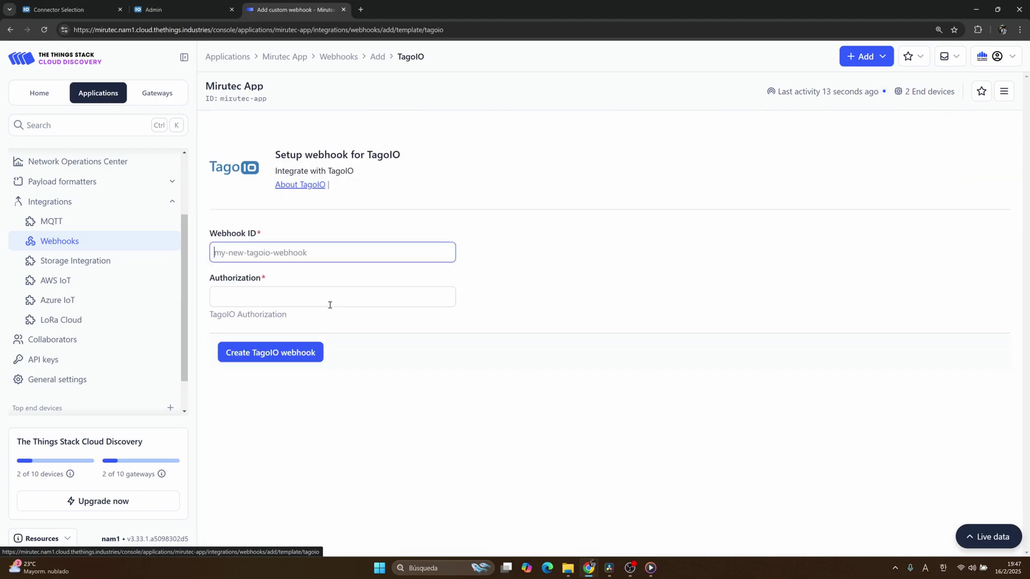
Step: Set the Webhook ID to webhook-2 and paste the TagoIO authorization key
{"action": "type", "text": "webhook02"}
{"action": "key", "text": "BackSpace"}
{"action": "key", "text": "BackSpace"}
{"action": "type", "text": "-2"}
{"action": "left_click", "coordinate": [276, 297]}
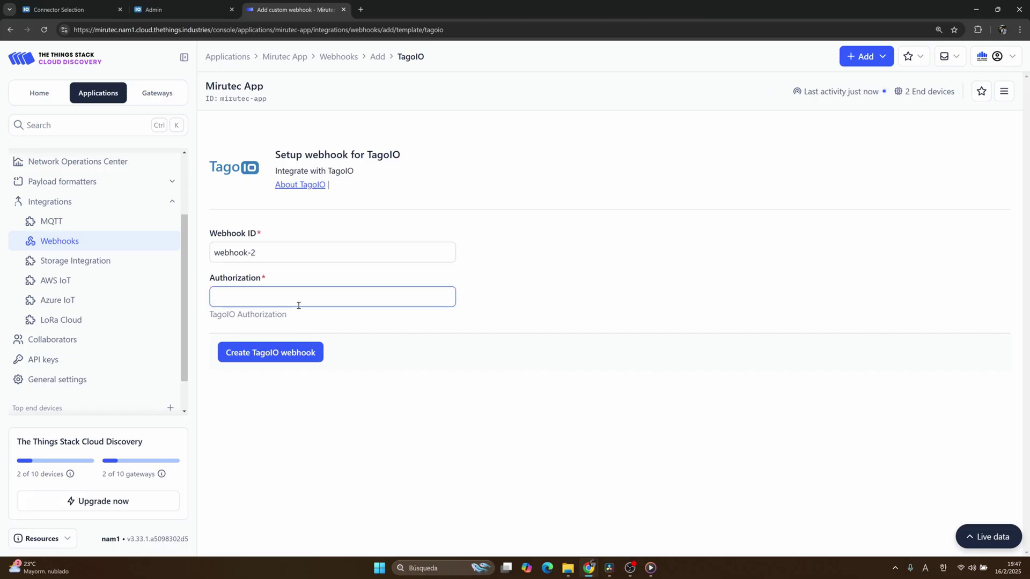
{"action": "key", "text": "ctrl+v"}
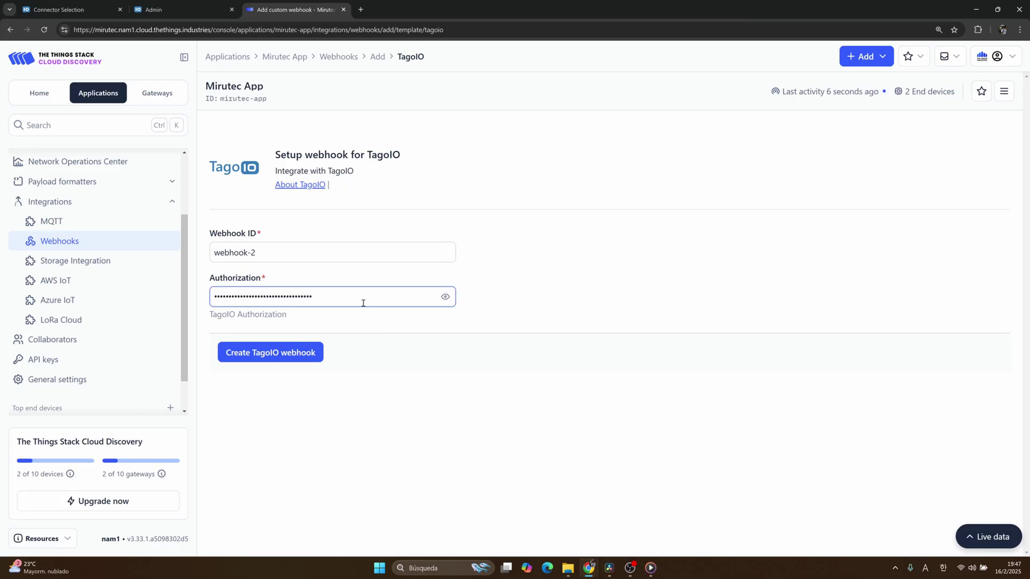
Step: Create the webhook-2 TagoIO webhook for Mirutec App
{"action": "left_click", "coordinate": [269, 355]}
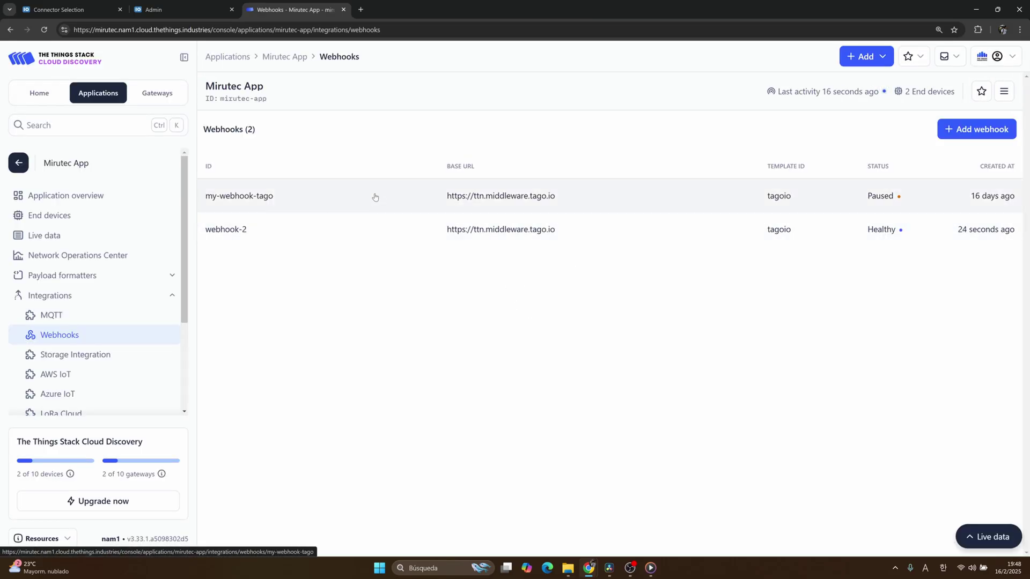
Step: Return to TagoIO and open the esp32-lora-2 device's Inspector tab from the Devices list
{"action": "left_click", "coordinate": [97, 10]}
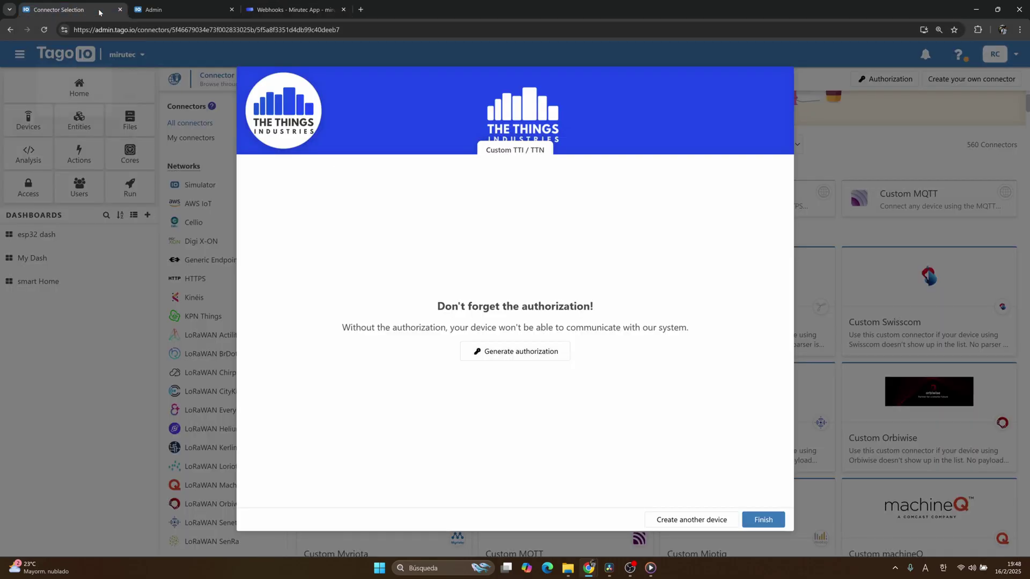
{"action": "left_click", "coordinate": [153, 9]}
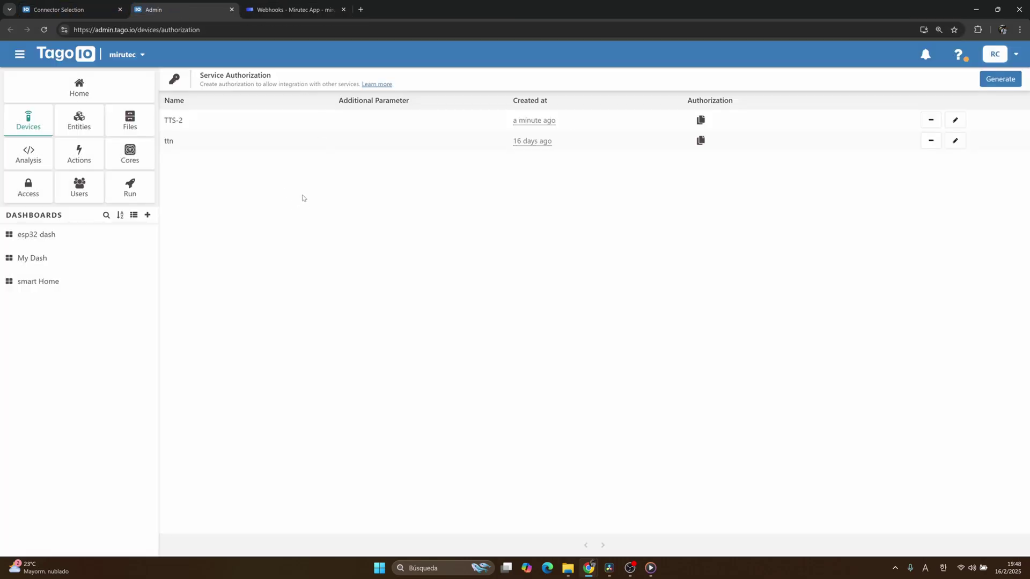
{"action": "left_click", "coordinate": [84, 88]}
{"action": "left_click", "coordinate": [33, 119]}
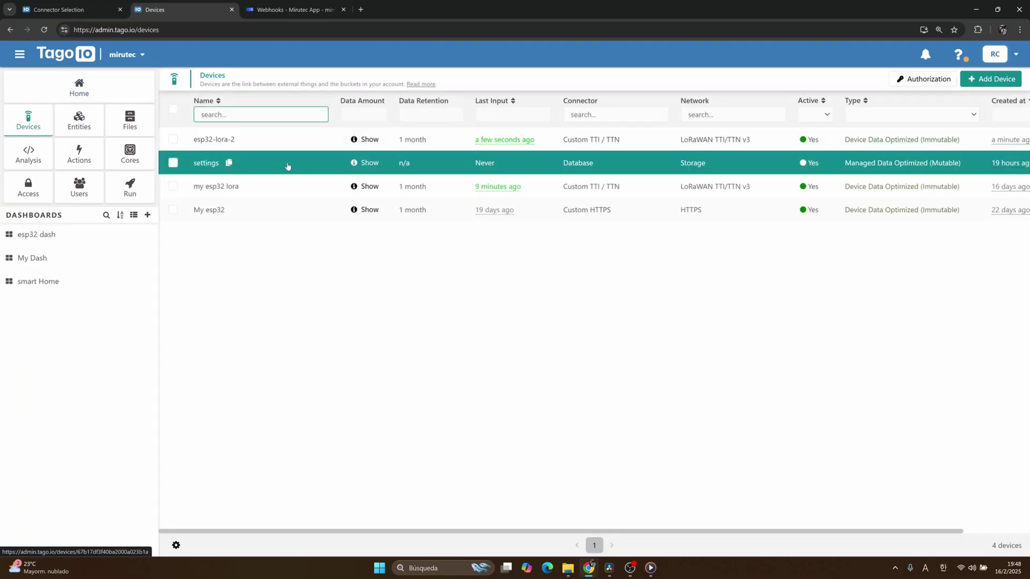
{"action": "left_click", "coordinate": [294, 141]}
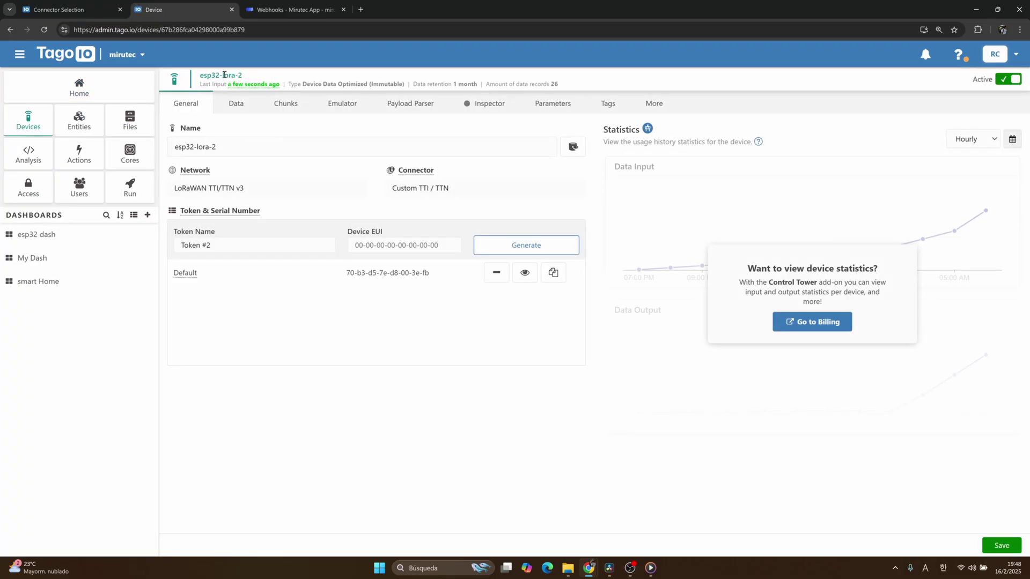
{"action": "left_click", "coordinate": [485, 104]}
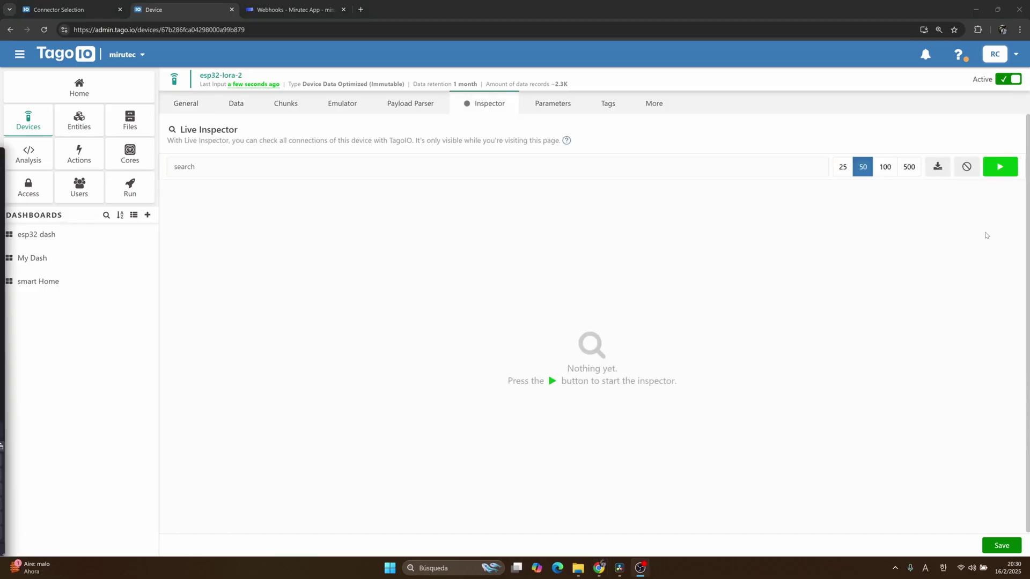
Step: Start the live inspector and expand the HTTP request, Raw payload and parser result entries
{"action": "left_click", "coordinate": [1001, 169]}
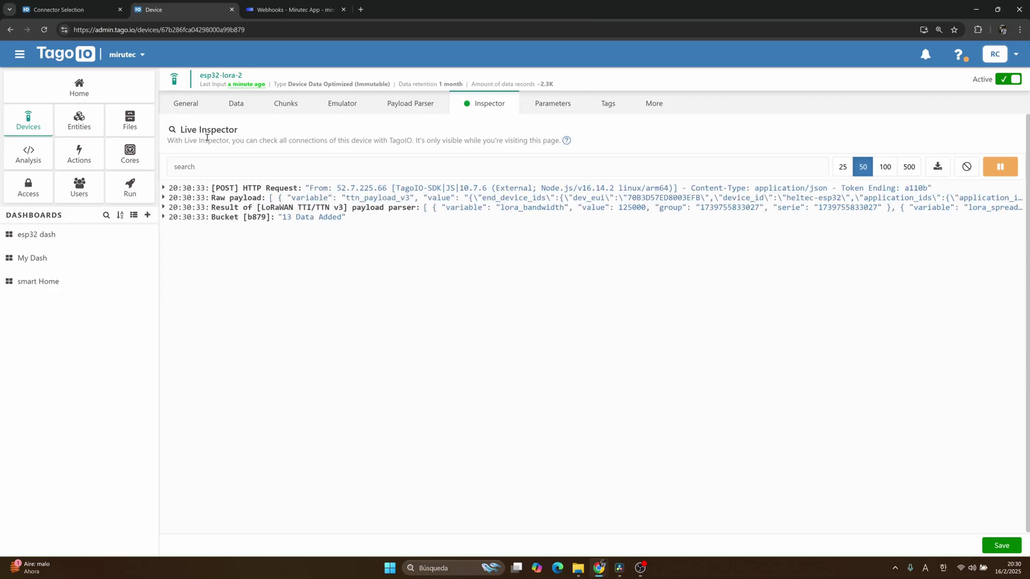
{"action": "left_click", "coordinate": [164, 188]}
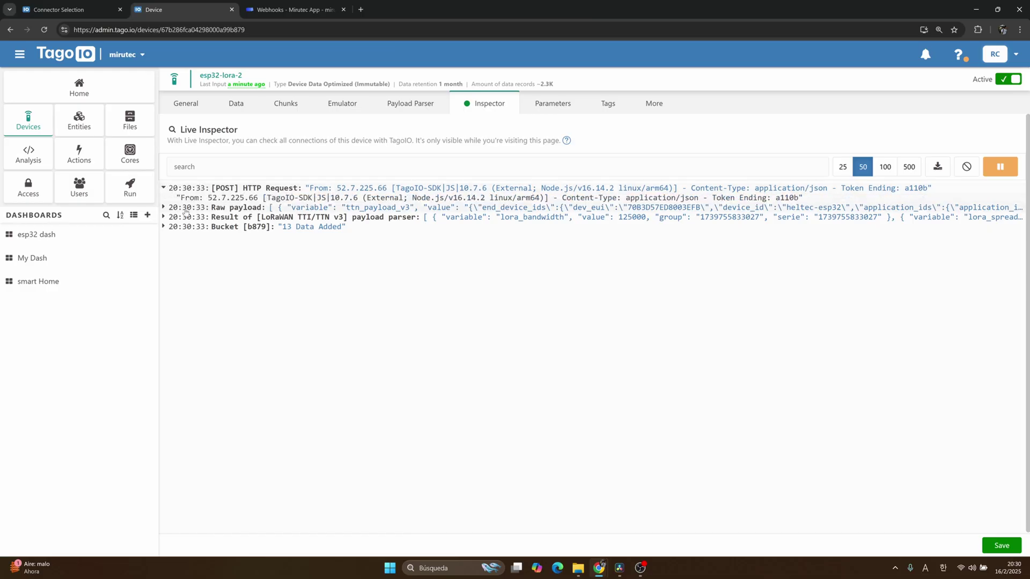
{"action": "left_click", "coordinate": [183, 209]}
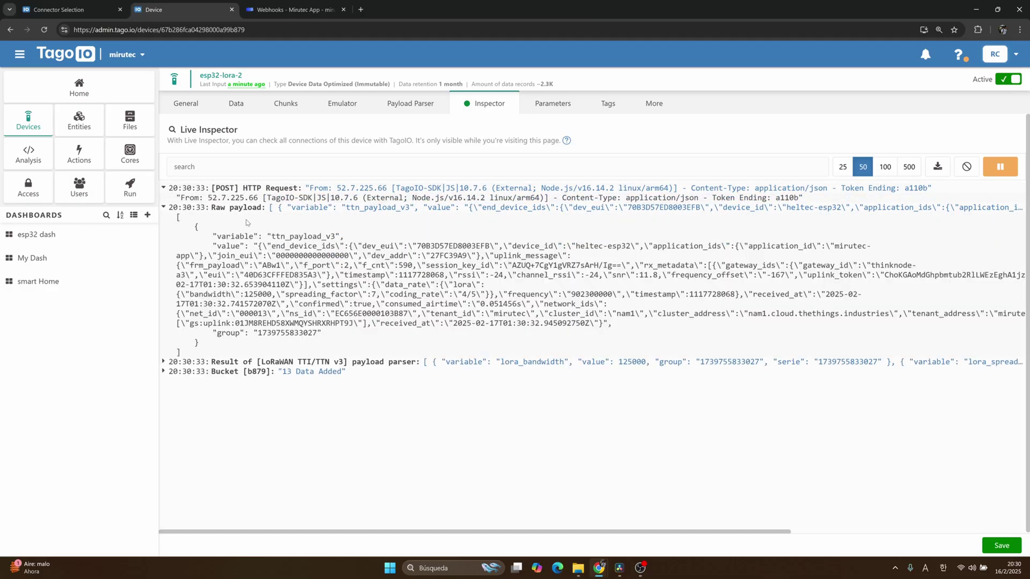
{"action": "left_click", "coordinate": [188, 363]}
{"action": "scroll", "coordinate": [266, 290], "scroll_direction": "down", "scroll_amount": 2}
{"action": "scroll", "coordinate": [333, 290], "scroll_direction": "up", "scroll_amount": 1}
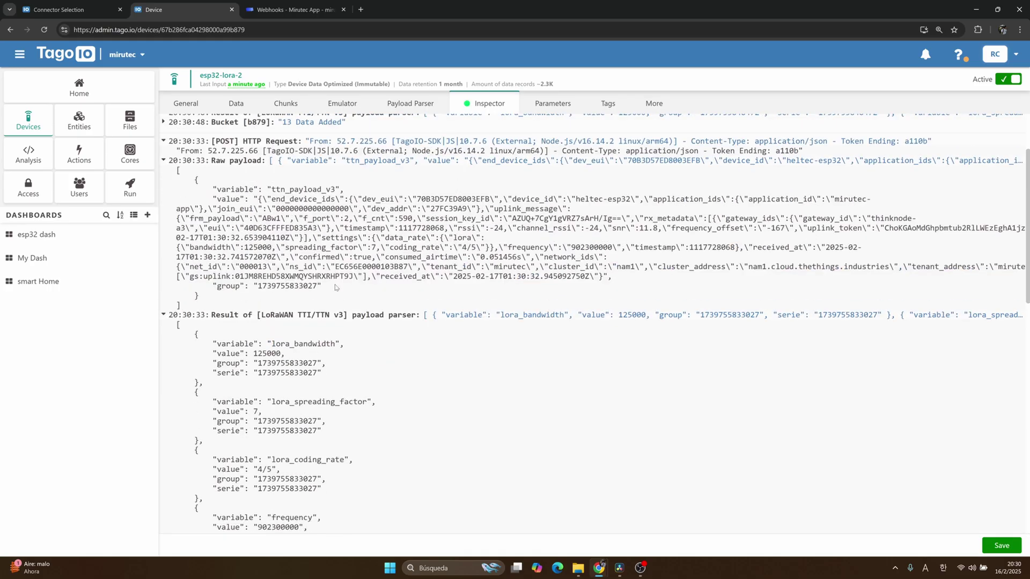
{"action": "scroll", "coordinate": [350, 297], "scroll_direction": "down", "scroll_amount": 3}
{"action": "scroll", "coordinate": [350, 297], "scroll_direction": "down", "scroll_amount": 7}
{"action": "scroll", "coordinate": [318, 283], "scroll_direction": "up", "scroll_amount": 3}
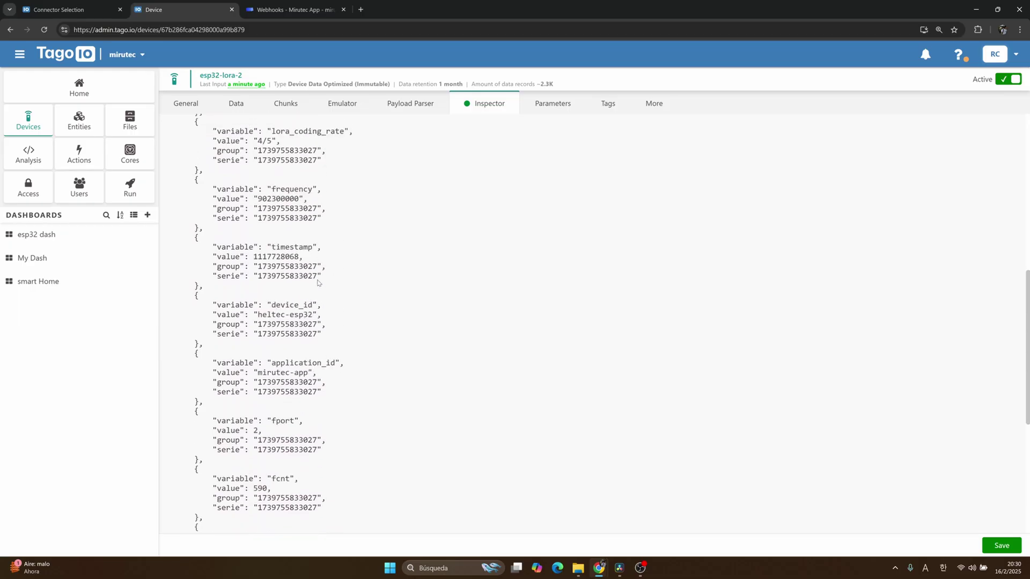
Step: Examine the decoded frequency, timestamp and raw payload 001c35, then go to the Payload Parser tab
{"action": "double_click", "coordinate": [296, 194]}
{"action": "double_click", "coordinate": [283, 246]}
{"action": "scroll", "coordinate": [301, 252], "scroll_direction": "down", "scroll_amount": 3}
{"action": "scroll", "coordinate": [303, 257], "scroll_direction": "down", "scroll_amount": 1}
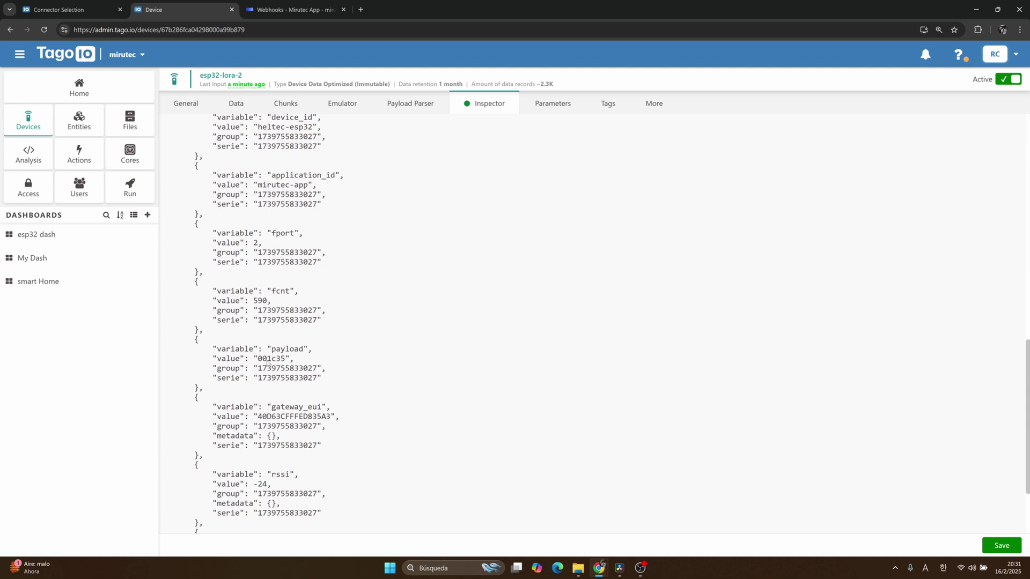
{"action": "left_click_drag", "start_coordinate": [258, 359], "coordinate": [281, 360]}
{"action": "left_click", "coordinate": [284, 361]}
{"action": "scroll", "coordinate": [286, 363], "scroll_direction": "up", "scroll_amount": 1}
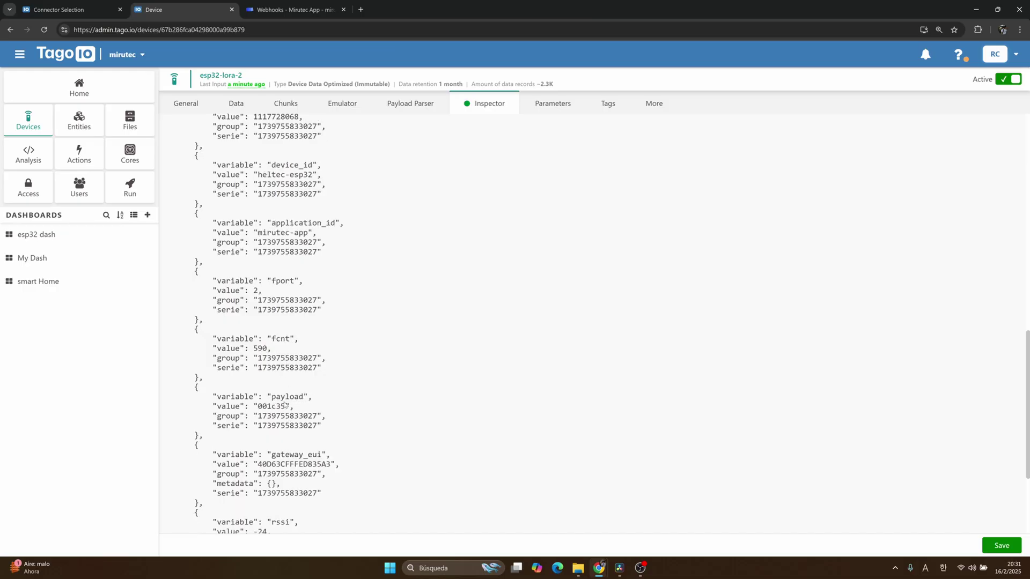
{"action": "scroll", "coordinate": [287, 410], "scroll_direction": "down", "scroll_amount": 3}
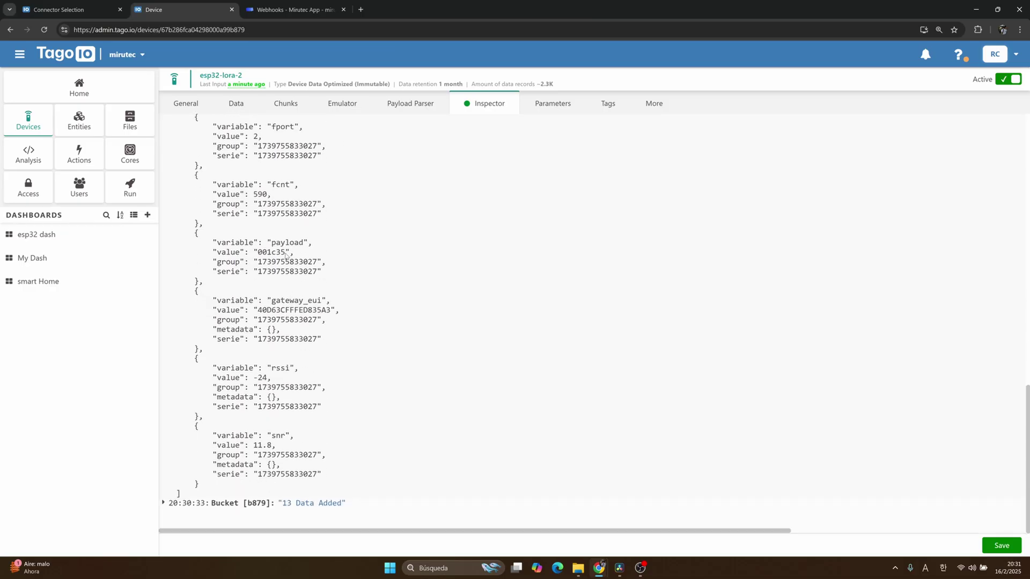
{"action": "left_click_drag", "start_coordinate": [286, 255], "coordinate": [257, 258]}
{"action": "left_click", "coordinate": [273, 456]}
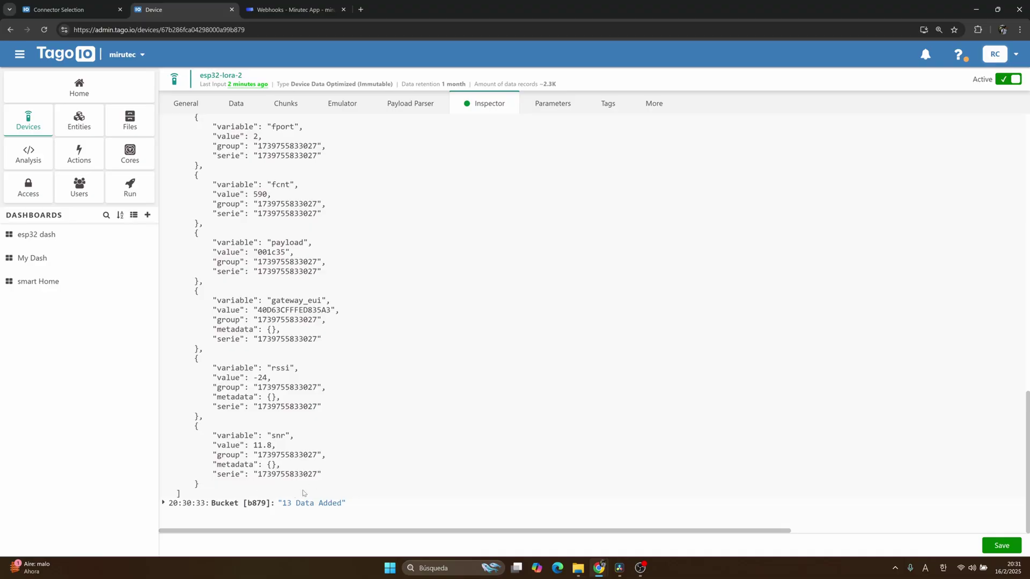
{"action": "scroll", "coordinate": [270, 462], "scroll_direction": "up", "scroll_amount": 10}
{"action": "left_click", "coordinate": [412, 107]}
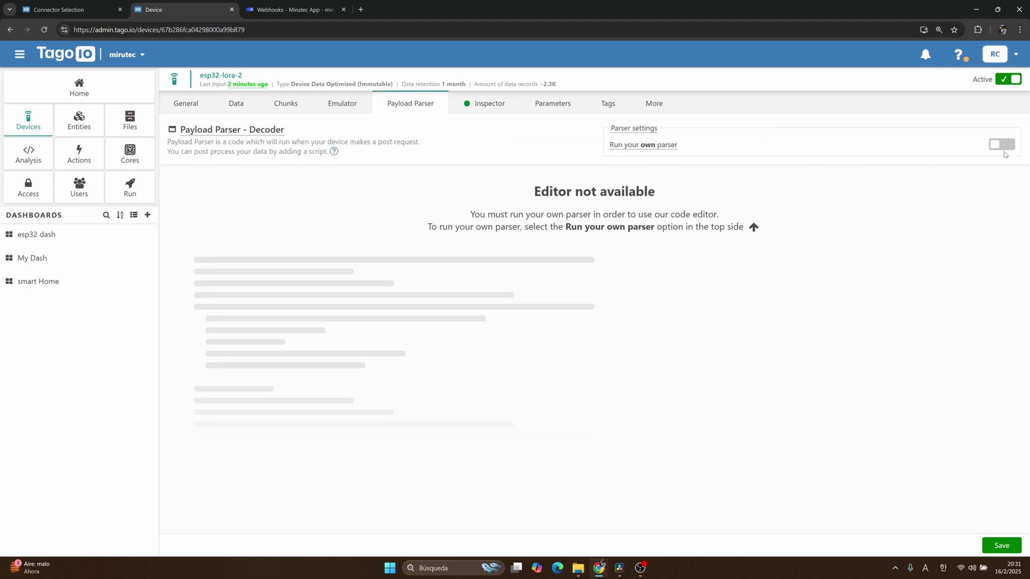
Step: Enable Run your own parser and replace the default code with the pasted decoder script
{"action": "left_click", "coordinate": [670, 147]}
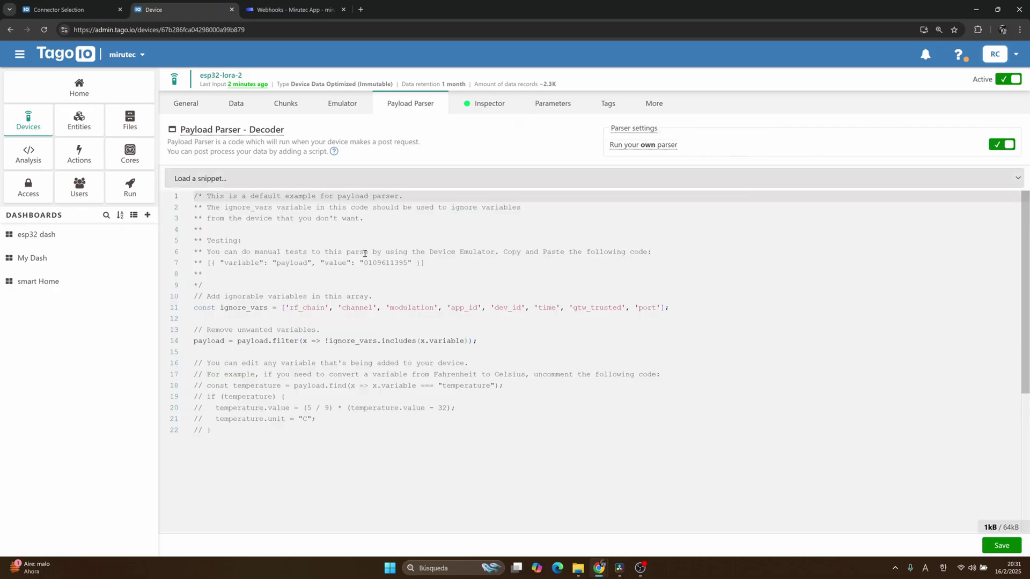
{"action": "left_click_drag", "start_coordinate": [322, 462], "coordinate": [188, 193]}
{"action": "key", "text": "BackSpace"}
{"action": "type", "text": "const payload_raw = payload.find((x) => x.variable === \"payload\" || x.variable === \"data\");  if (payload_raw) {   try {     const buffer = Buffer.from(payload_raw.value, \"hex\");      const data = [       { variable: \"soil_humidity\", value: buffer.readUInt8(0), unit: \"%\" },       { variable: \"temperature\", value: buffer.readUInt8(1), unit: \"°C\" },       { variable: \"air_humidity\", value: buffer.readUInt8(2), unit: \"%\" }     ];      payload = payload.concat(       data.map((x) => ({         ...x,         group: String(payload_raw.group),       }))     );   } catch (e) {     console.error(e);     payload = [{ variable: \"parse_error\", value: e.message }];   } }"}
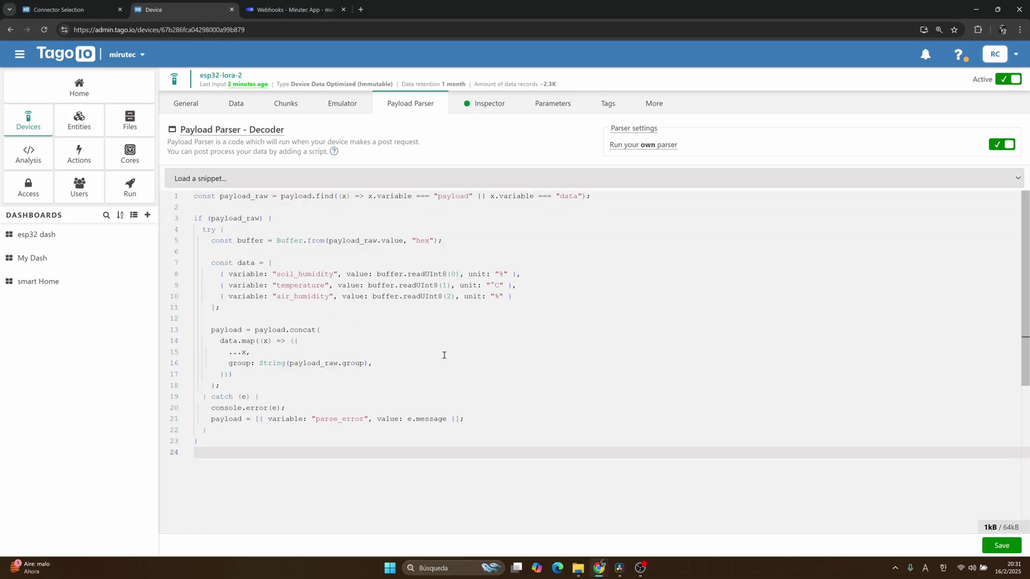
Step: Review the script's soil_humidity, temperature and air_humidity variables, then save the parser and confirm
{"action": "left_click", "coordinate": [446, 355]}
{"action": "left_click", "coordinate": [413, 326]}
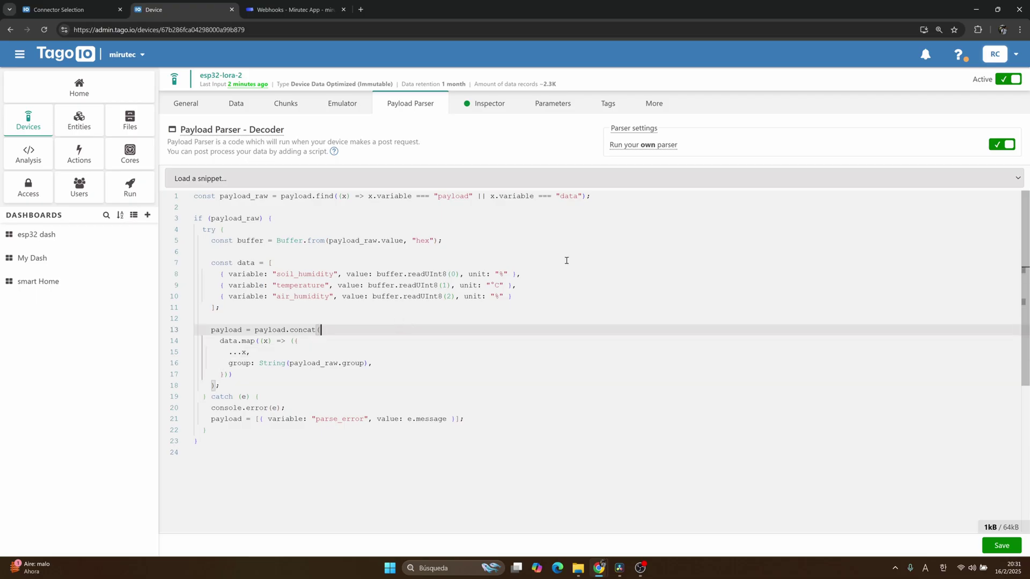
{"action": "left_click", "coordinate": [351, 274]}
{"action": "double_click", "coordinate": [291, 275]}
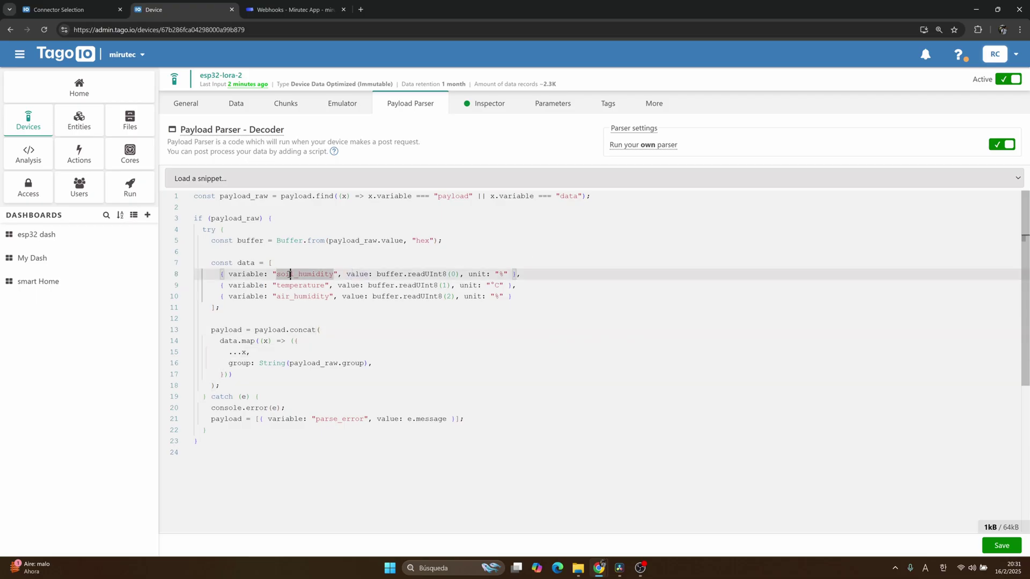
{"action": "double_click", "coordinate": [278, 274]}
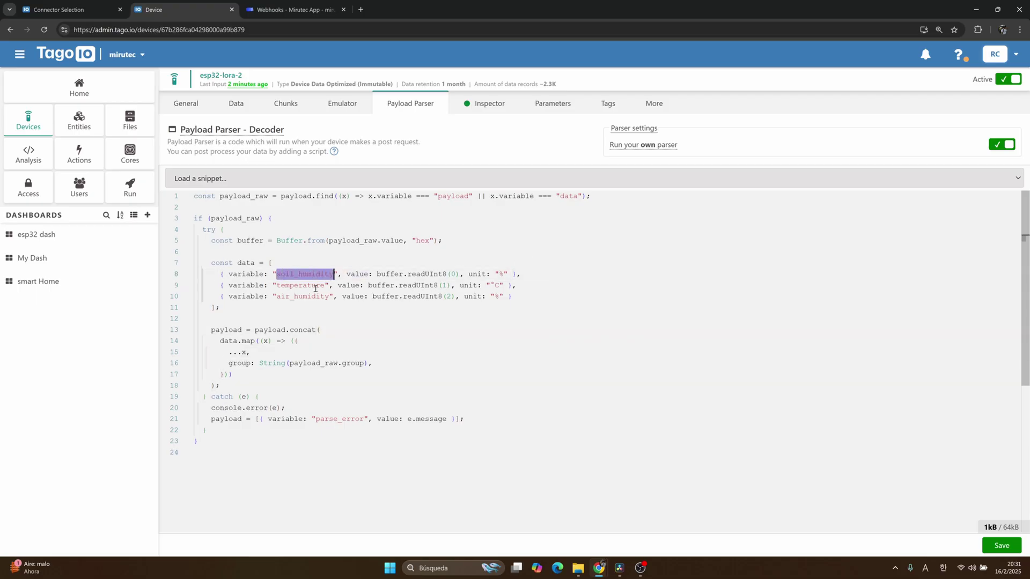
{"action": "double_click", "coordinate": [281, 286]}
{"action": "left_click_drag", "start_coordinate": [278, 296], "coordinate": [330, 299]}
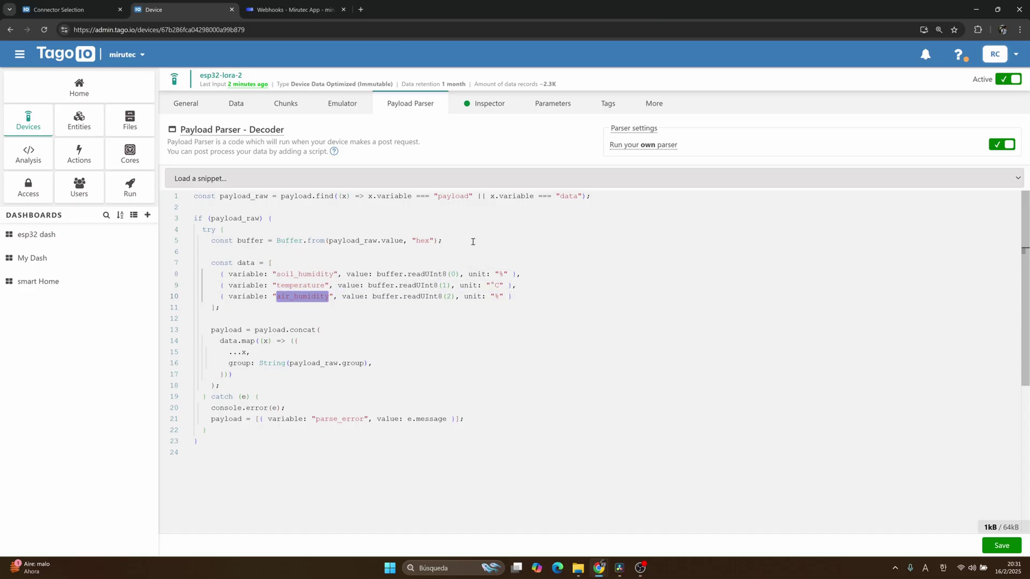
{"action": "scroll", "coordinate": [459, 247], "scroll_direction": "down", "scroll_amount": 2}
{"action": "scroll", "coordinate": [455, 256], "scroll_direction": "up", "scroll_amount": 2}
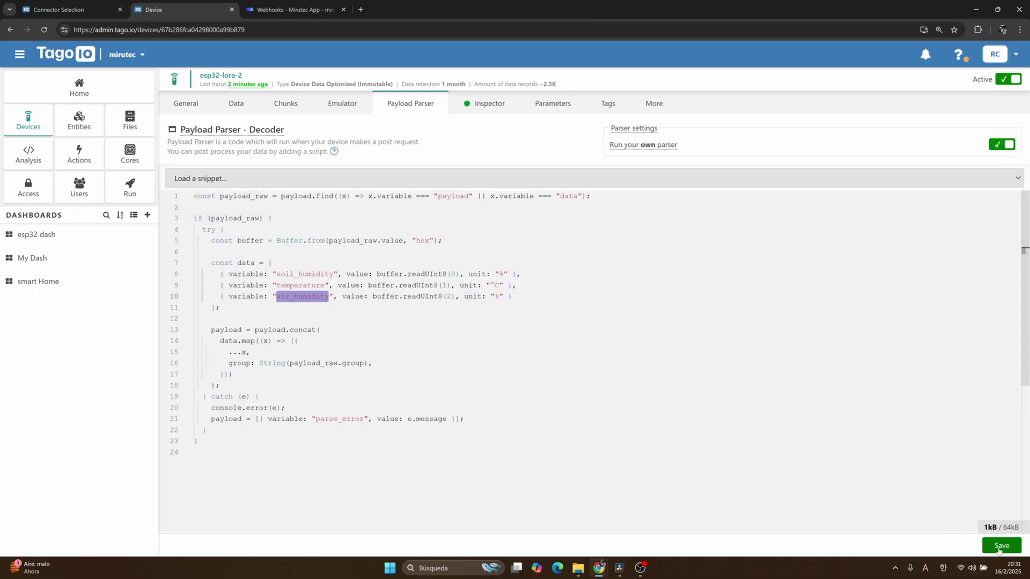
{"action": "left_click", "coordinate": [1001, 546]}
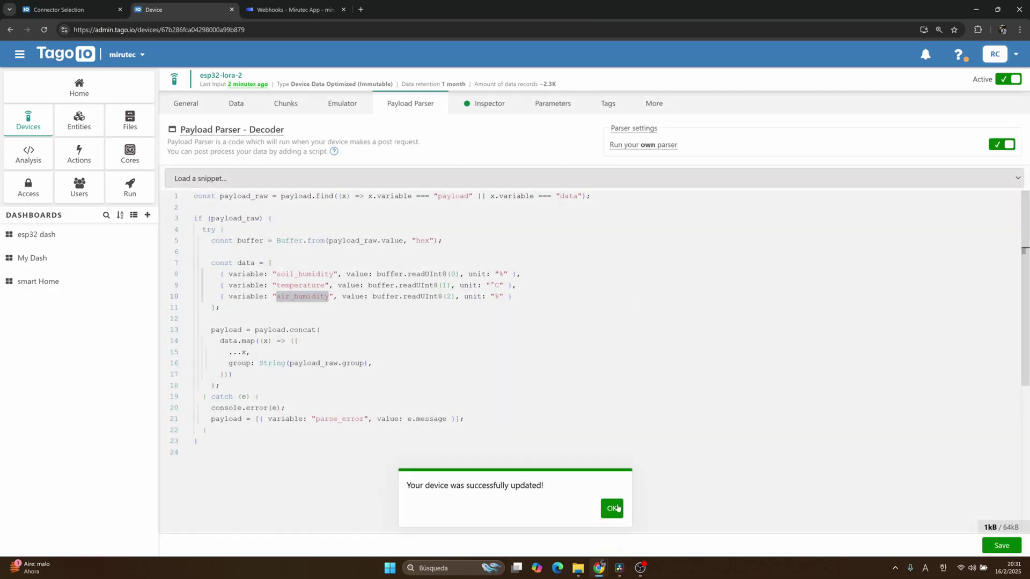
{"action": "left_click", "coordinate": [617, 508]}
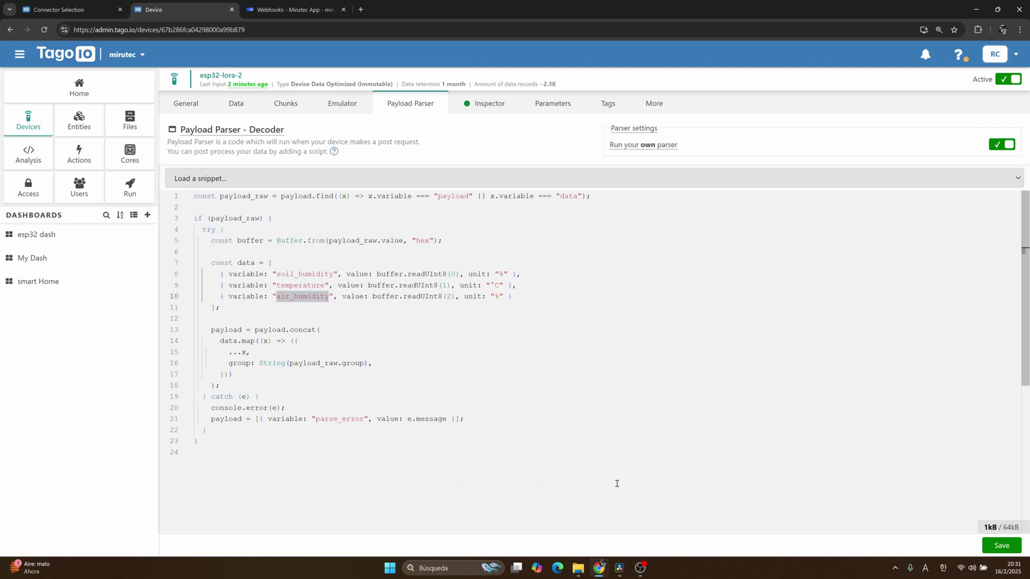
Step: Open the esp32-lora-2 Inspector and clear the live console log
{"action": "left_click", "coordinate": [480, 109]}
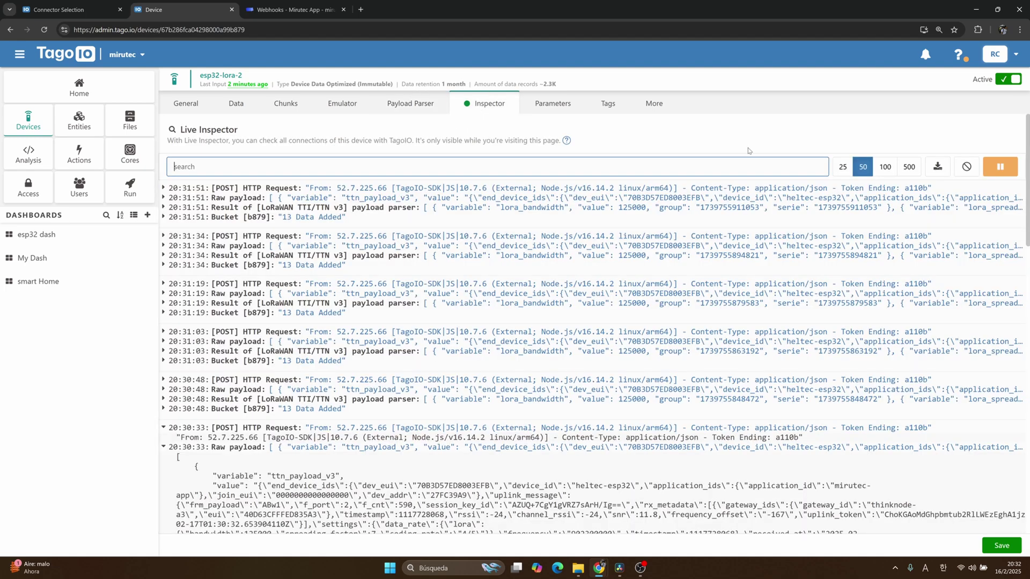
{"action": "left_click", "coordinate": [968, 167]}
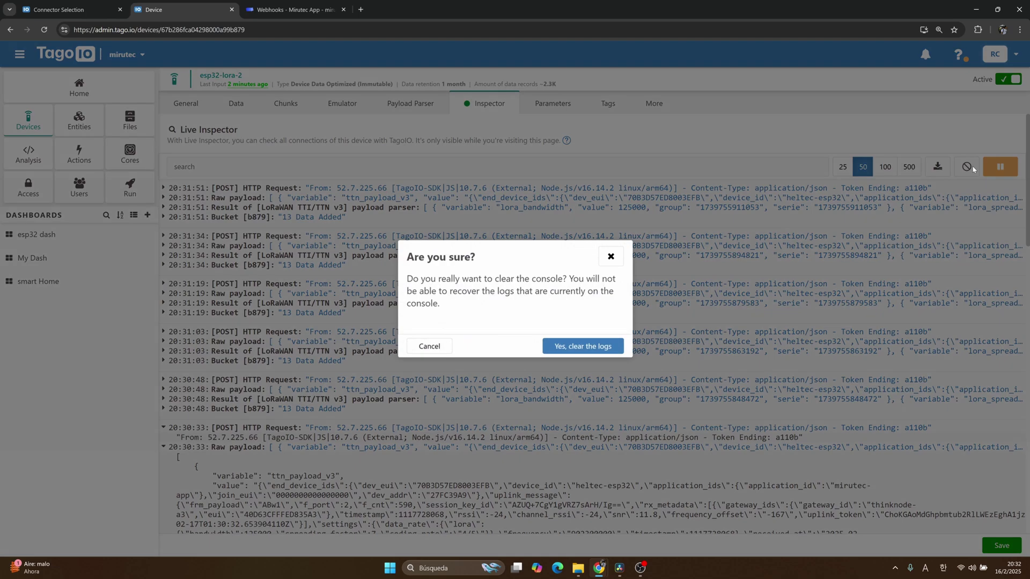
{"action": "left_click", "coordinate": [584, 346]}
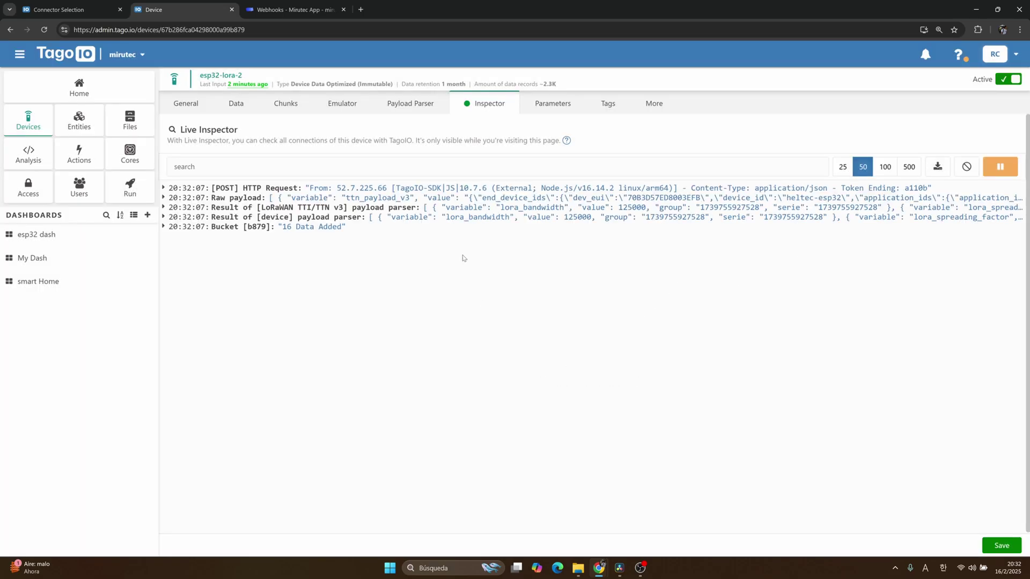
Step: Expand the new uplink's entries and verify the parser outputs soil_humidity 0, temperature 28, air_humidity 53
{"action": "left_click", "coordinate": [182, 188]}
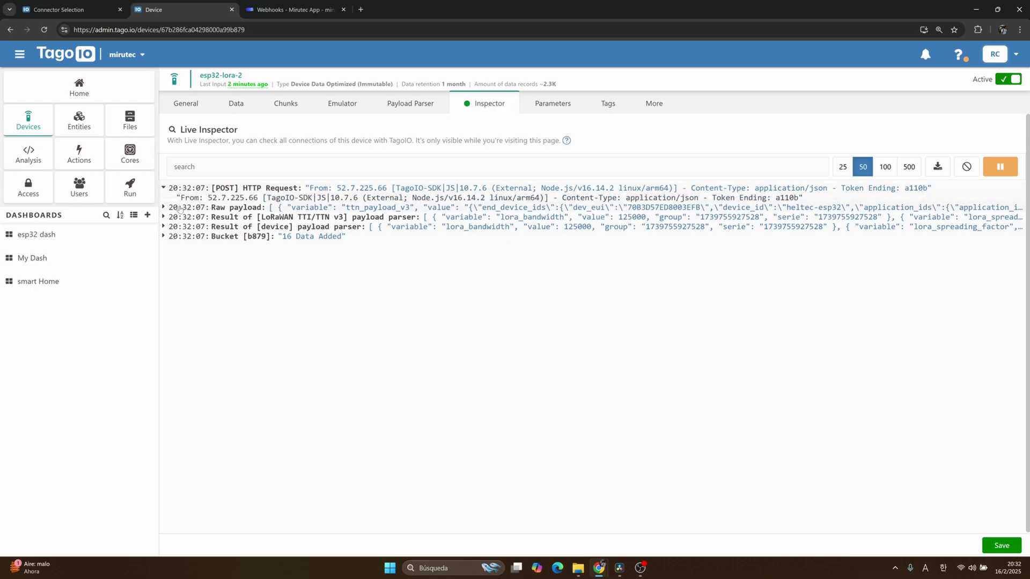
{"action": "left_click", "coordinate": [179, 208]}
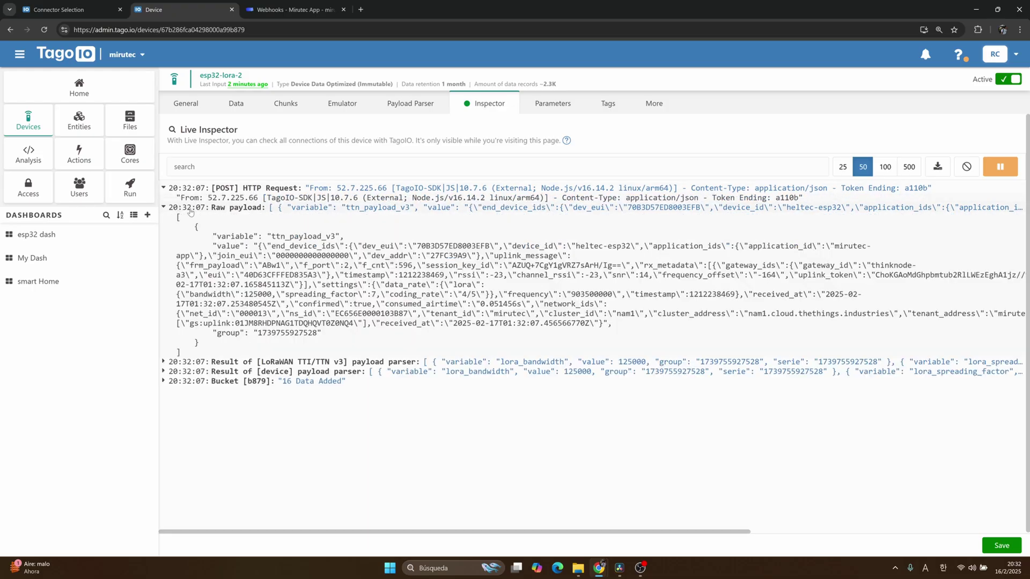
{"action": "left_click", "coordinate": [213, 363]}
{"action": "scroll", "coordinate": [263, 269], "scroll_direction": "down", "scroll_amount": 4}
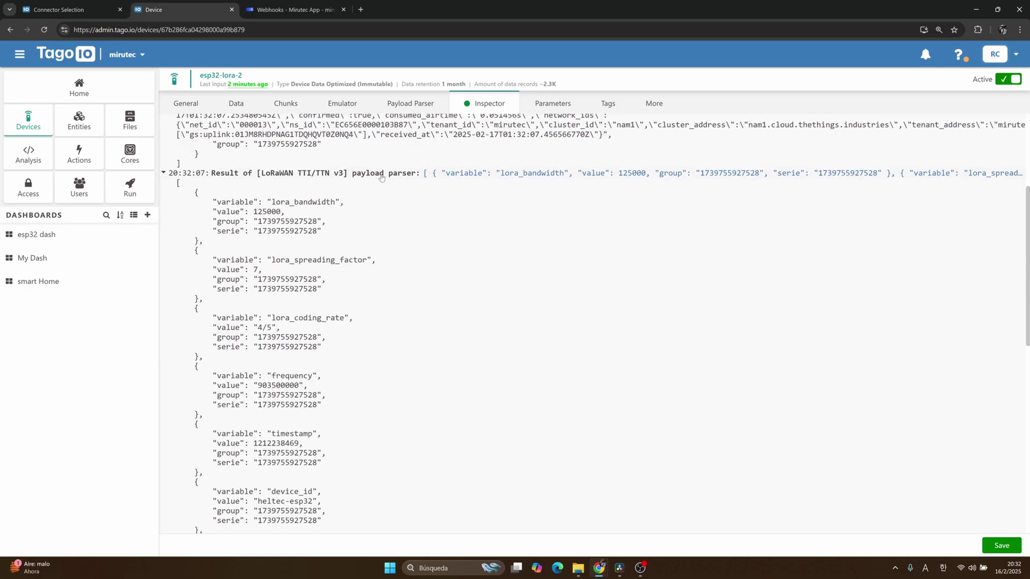
{"action": "scroll", "coordinate": [384, 177], "scroll_direction": "down", "scroll_amount": 9}
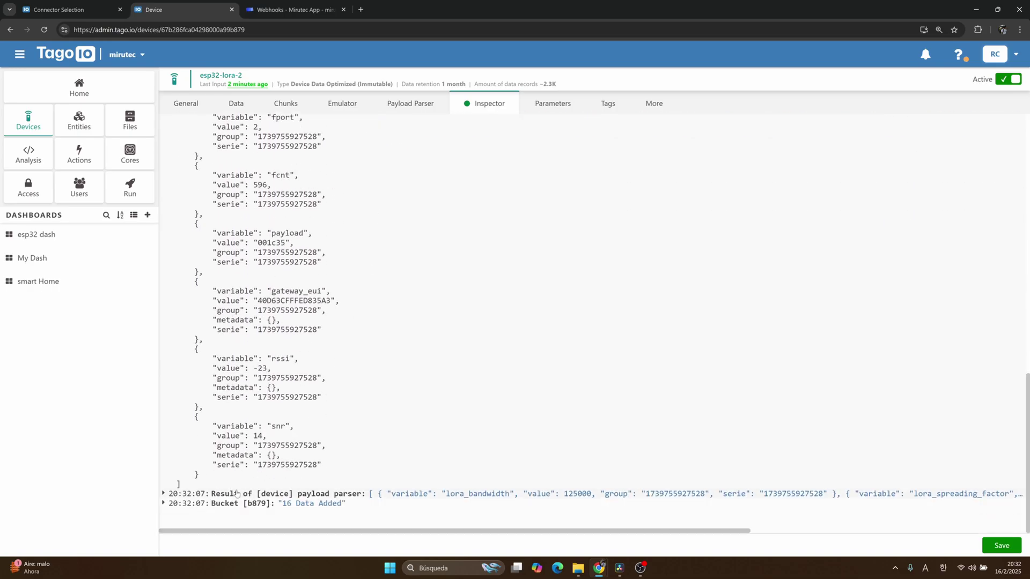
{"action": "left_click", "coordinate": [237, 494]}
{"action": "scroll", "coordinate": [302, 469], "scroll_direction": "down", "scroll_amount": 15}
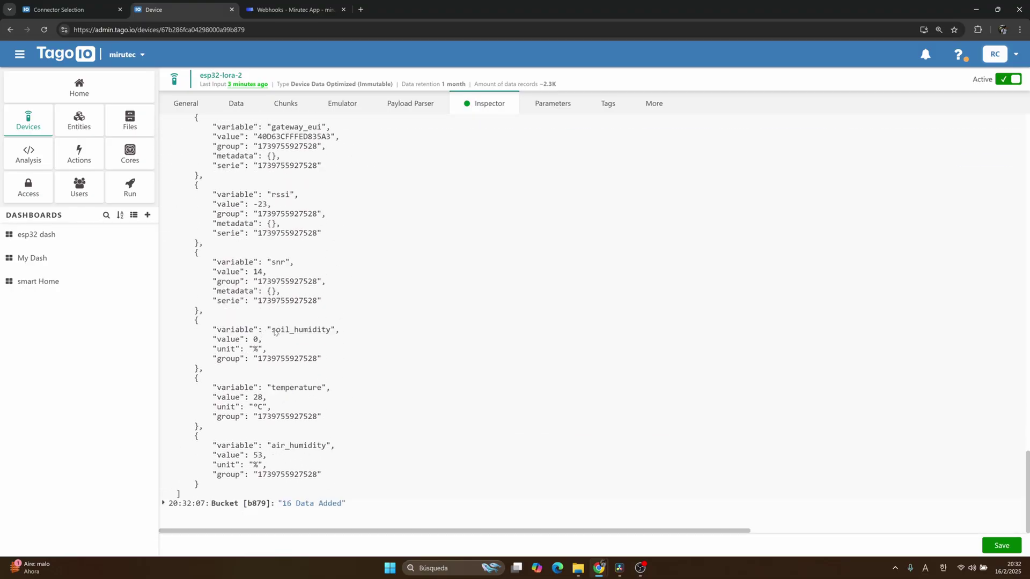
{"action": "left_click_drag", "start_coordinate": [273, 331], "coordinate": [324, 340]}
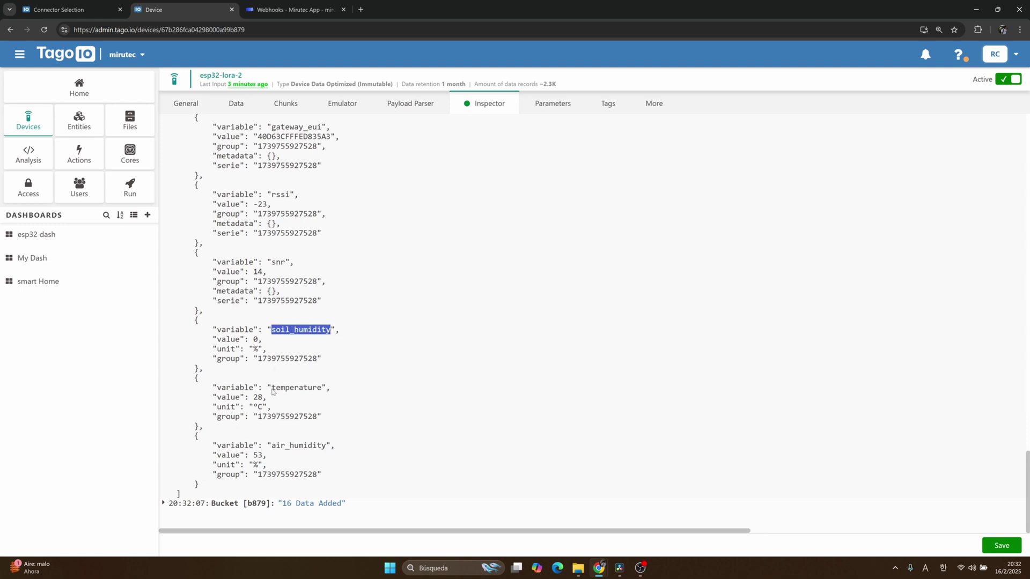
{"action": "left_click_drag", "start_coordinate": [272, 389], "coordinate": [324, 393]}
{"action": "left_click_drag", "start_coordinate": [272, 448], "coordinate": [327, 449]}
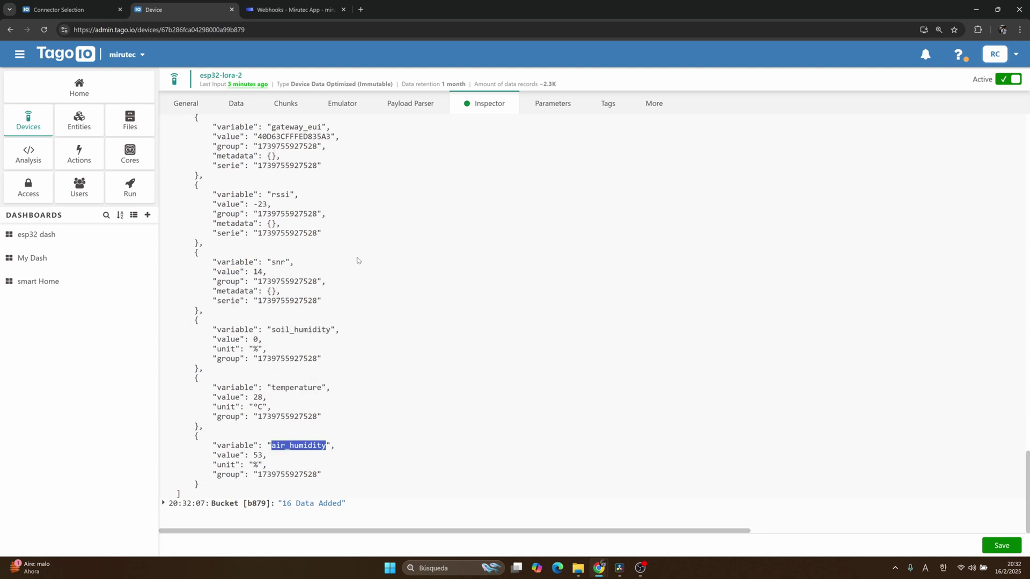
{"action": "scroll", "coordinate": [358, 260], "scroll_direction": "up", "scroll_amount": 10}
Step: Open the Data tab and highlight the stored air_humidity, temperature and soil_humidity rows
{"action": "left_click", "coordinate": [241, 110]}
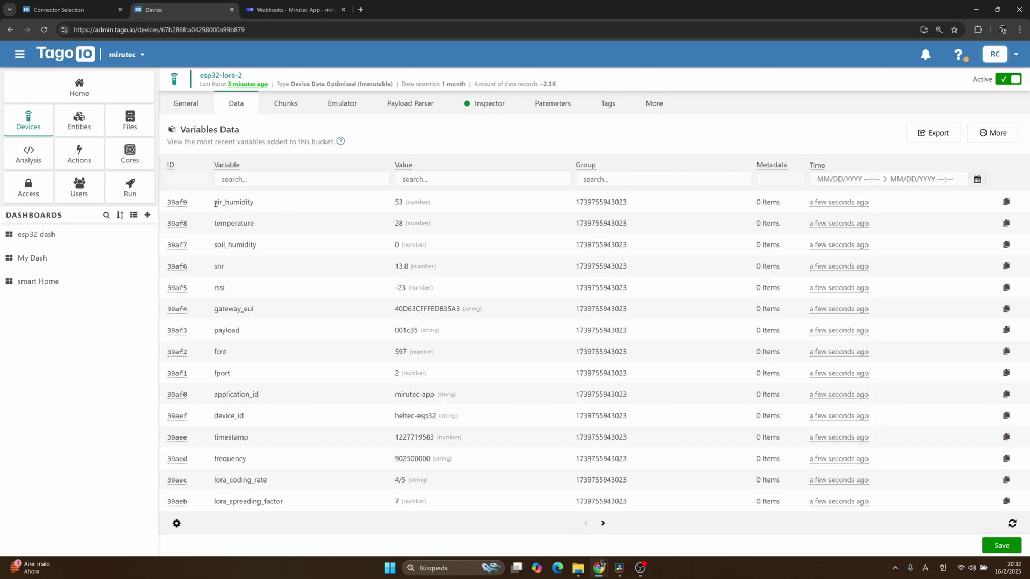
{"action": "left_click_drag", "start_coordinate": [215, 203], "coordinate": [283, 248]}
{"action": "left_click", "coordinate": [674, 291]}
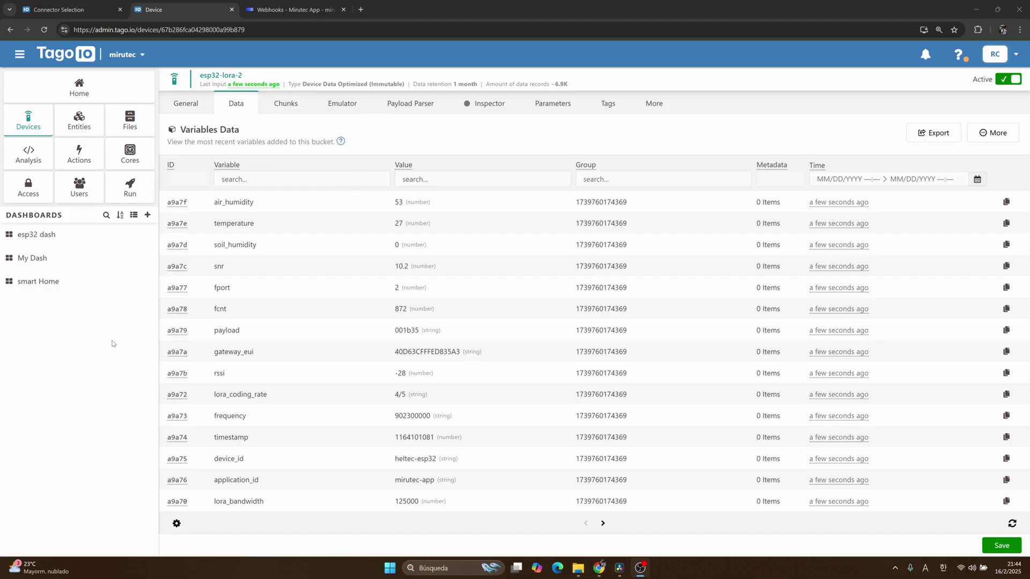
Step: Create a new dashboard named My dash 2
{"action": "left_click", "coordinate": [149, 215]}
{"action": "type", "text": "My dash 2"}
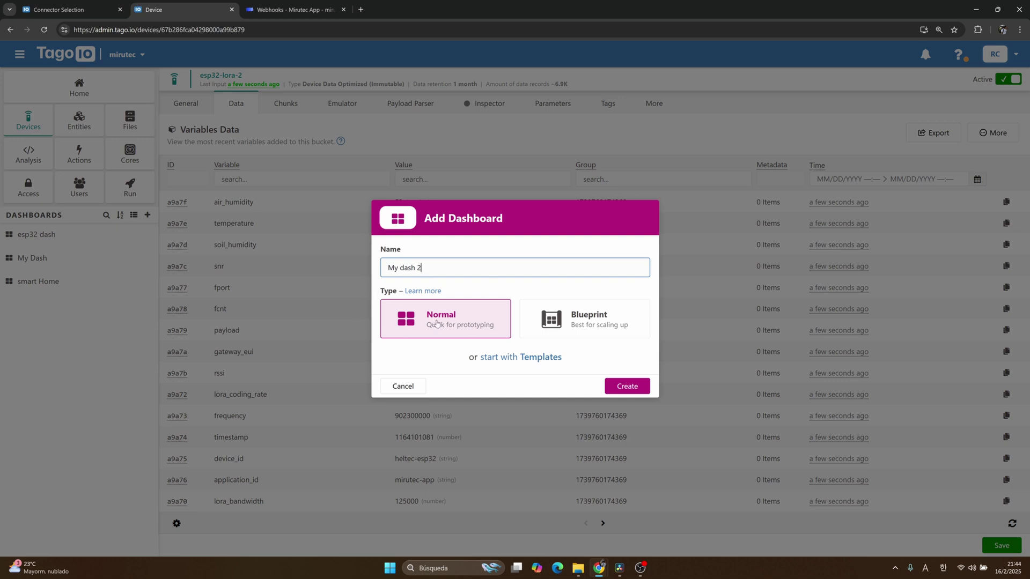
{"action": "left_click", "coordinate": [637, 386]}
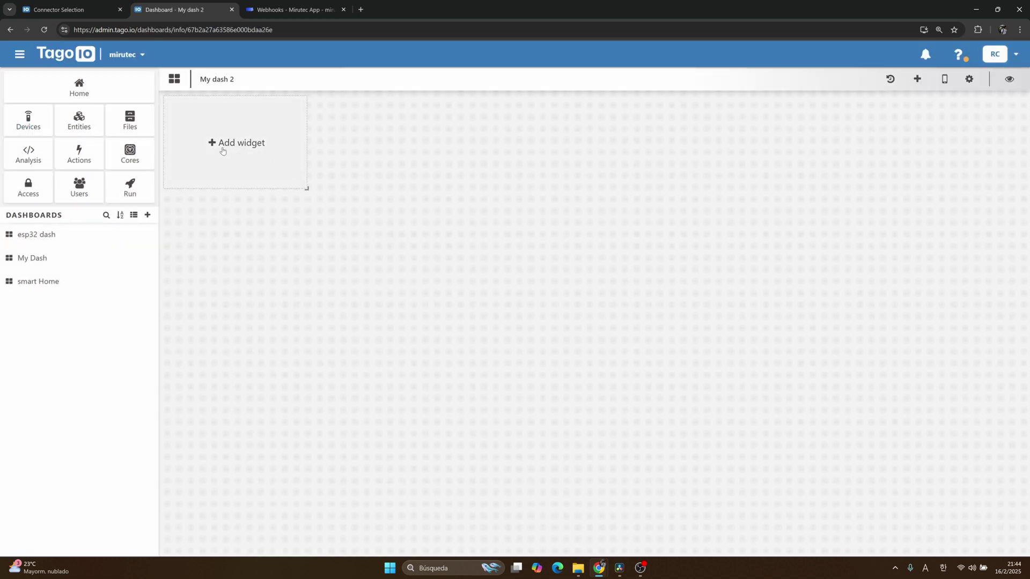
Step: Add an Icon widget showing esp32-lora-2 temperature with a thermometer icon condition
{"action": "left_click", "coordinate": [222, 151]}
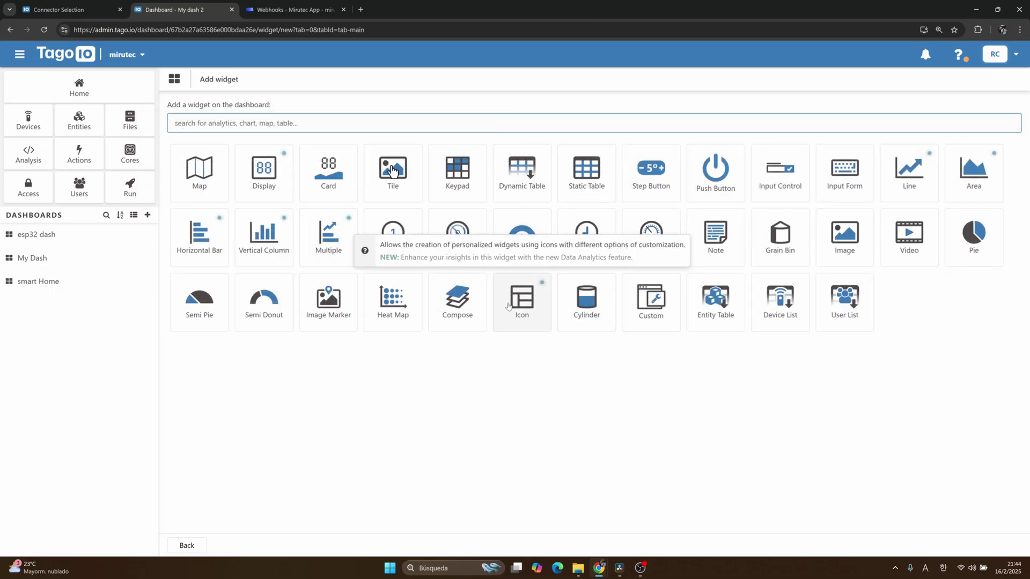
{"action": "left_click", "coordinate": [519, 308]}
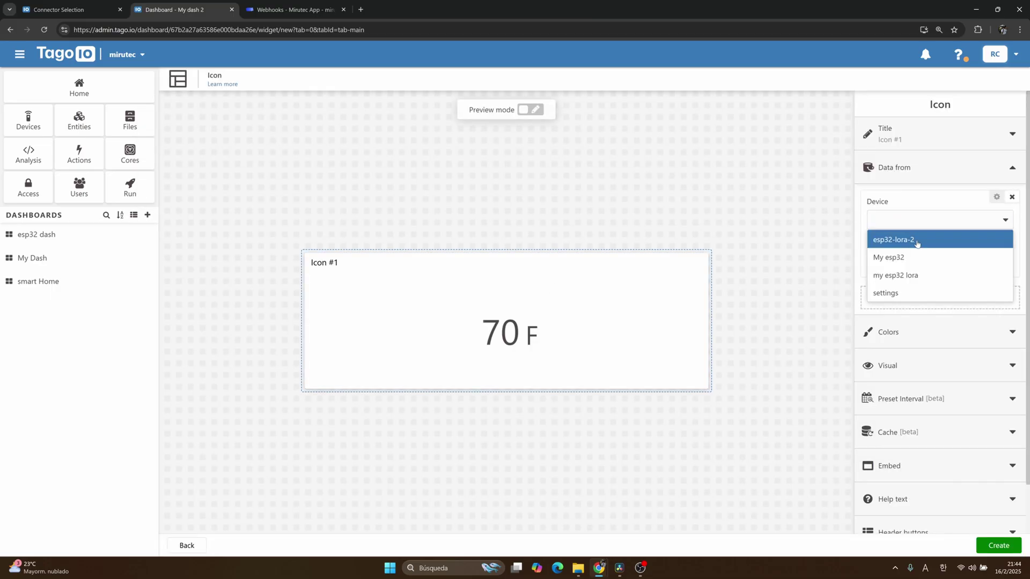
{"action": "left_click", "coordinate": [917, 244]}
{"action": "left_click", "coordinate": [942, 266]}
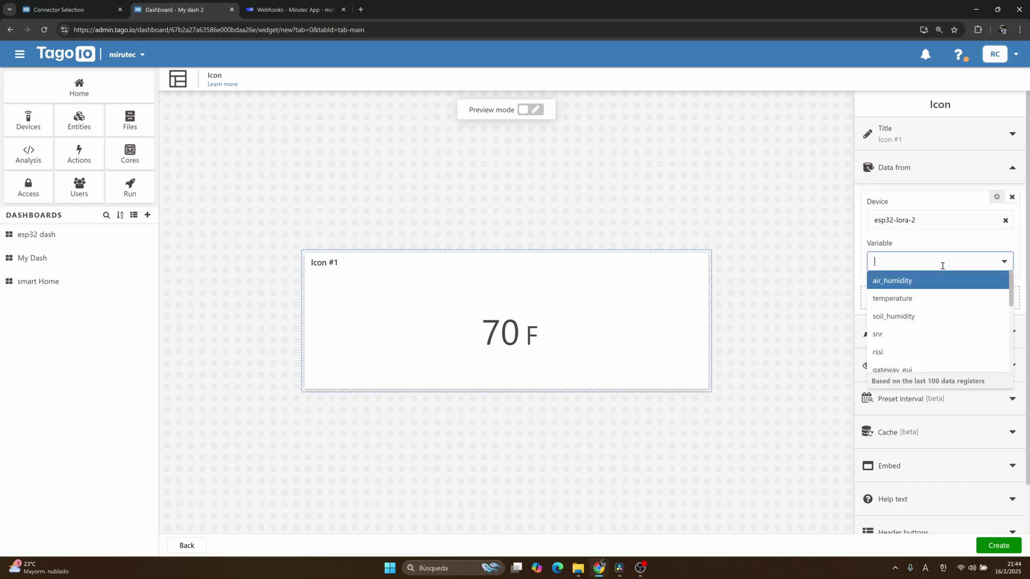
{"action": "left_click", "coordinate": [925, 299]}
{"action": "left_click", "coordinate": [997, 197]}
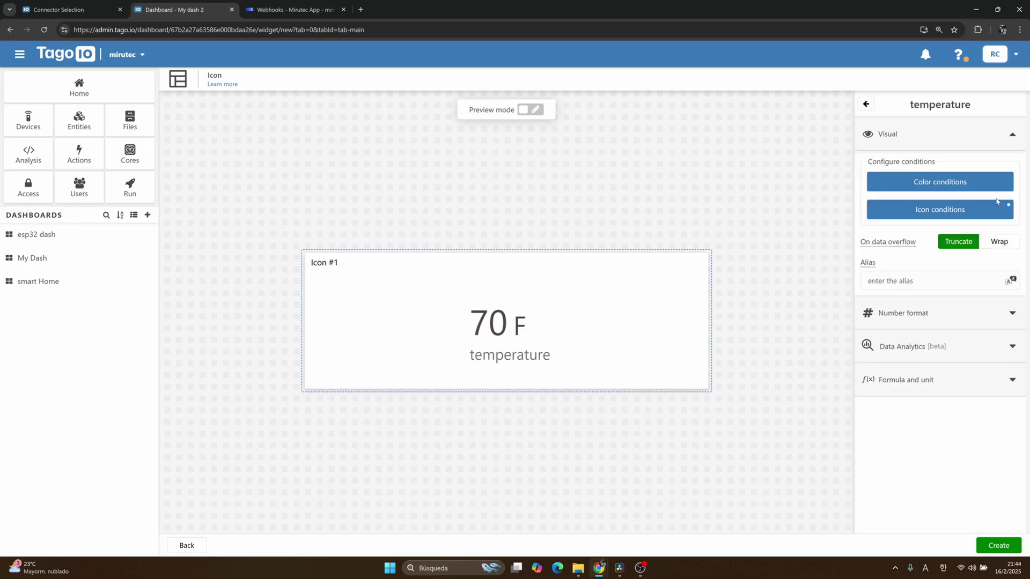
{"action": "left_click", "coordinate": [947, 210]}
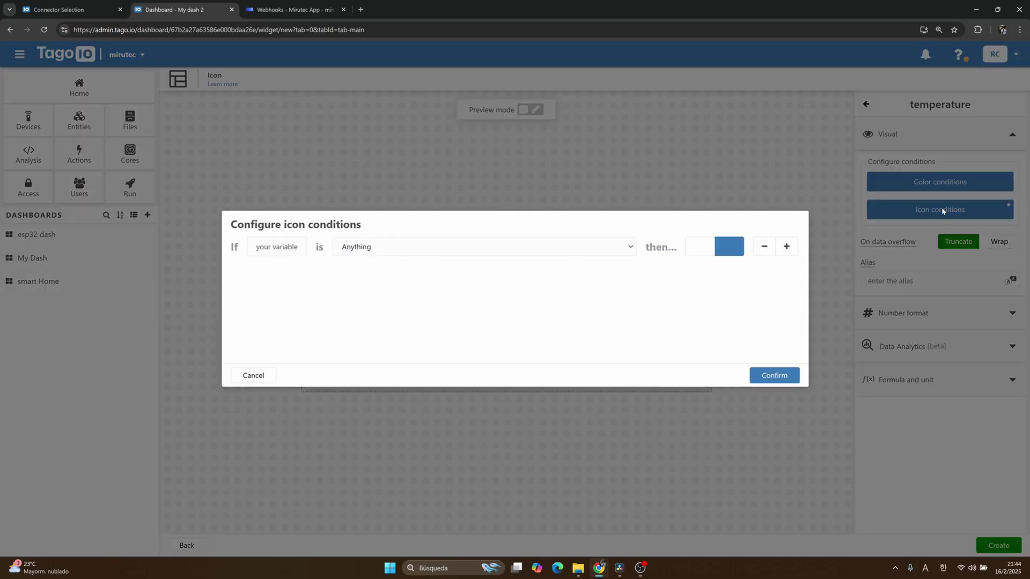
{"action": "left_click", "coordinate": [722, 244]}
{"action": "type", "text": "temp"}
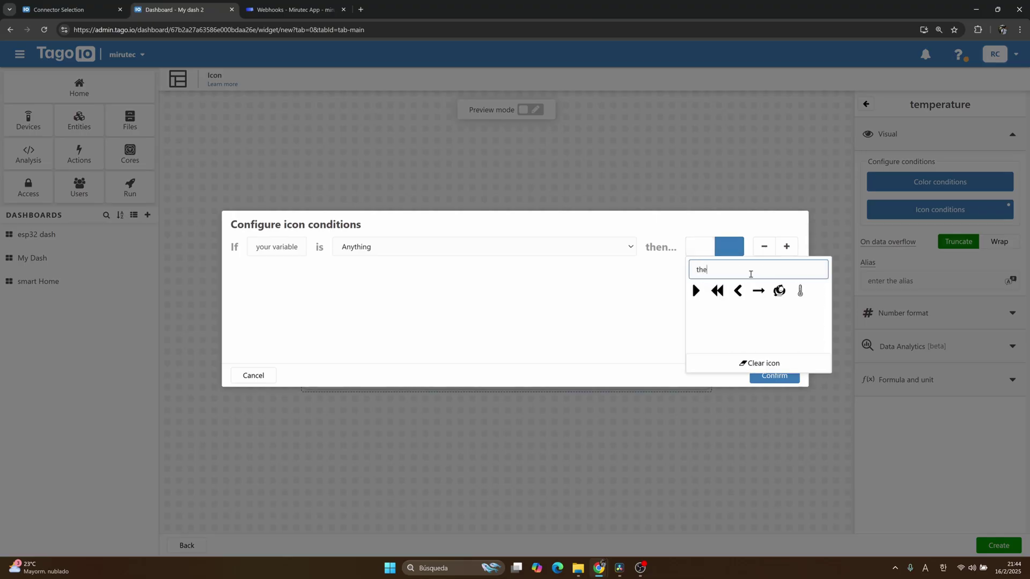
{"action": "left_click", "coordinate": [802, 293]}
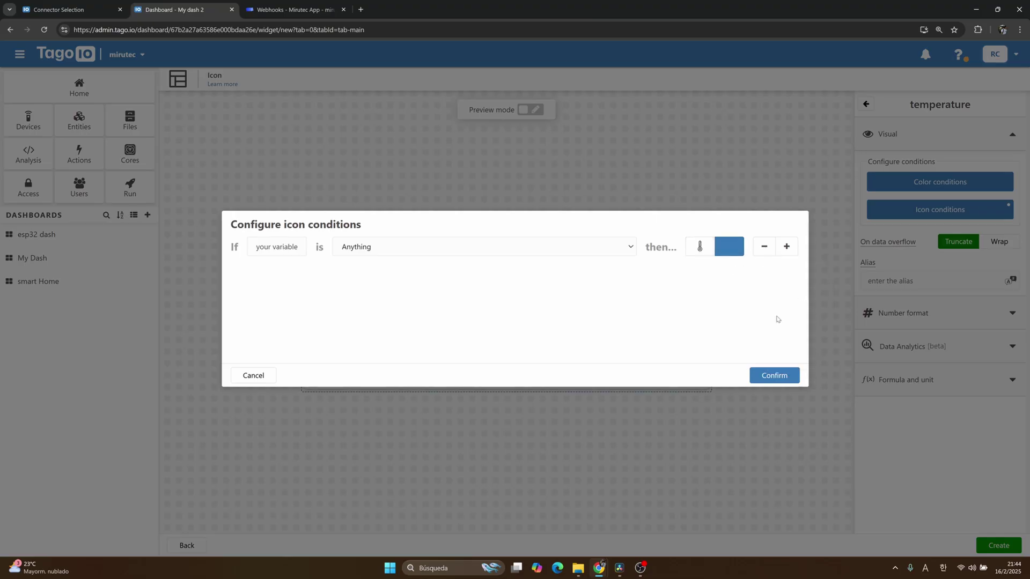
{"action": "left_click", "coordinate": [778, 376]}
{"action": "left_click", "coordinate": [999, 546]}
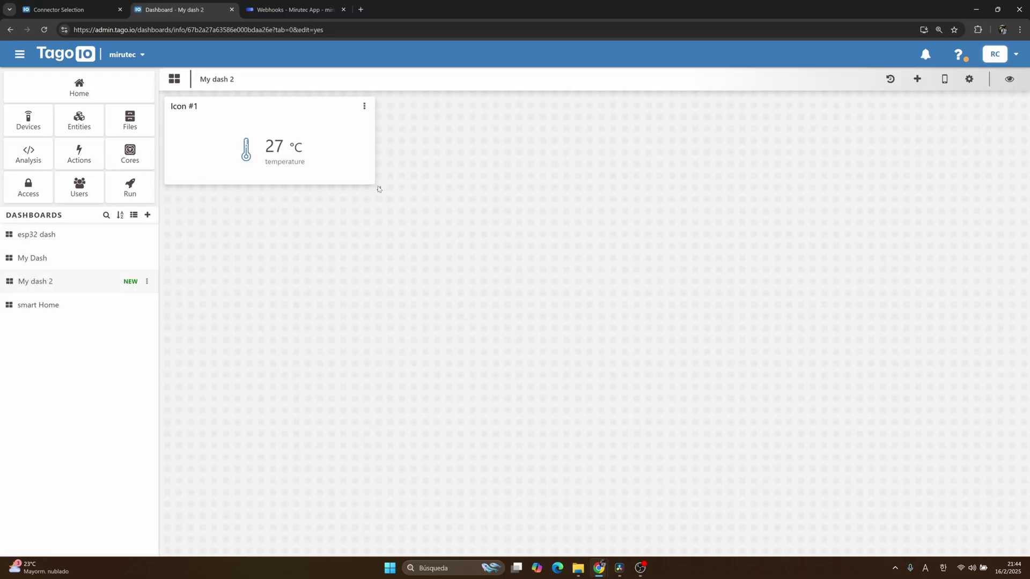
Step: Make the temperature widget taller, duplicate it, and shrink the copy
{"action": "left_click_drag", "start_coordinate": [377, 187], "coordinate": [397, 208]}
{"action": "left_click", "coordinate": [364, 105]}
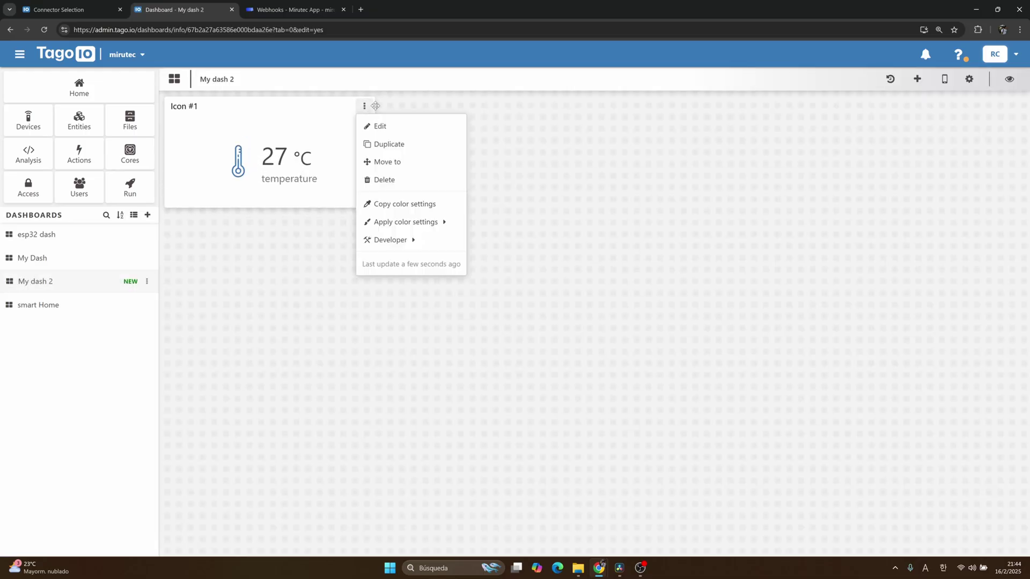
{"action": "left_click", "coordinate": [403, 144]}
{"action": "left_click", "coordinate": [611, 350]}
{"action": "left_click_drag", "start_coordinate": [803, 230], "coordinate": [597, 210]}
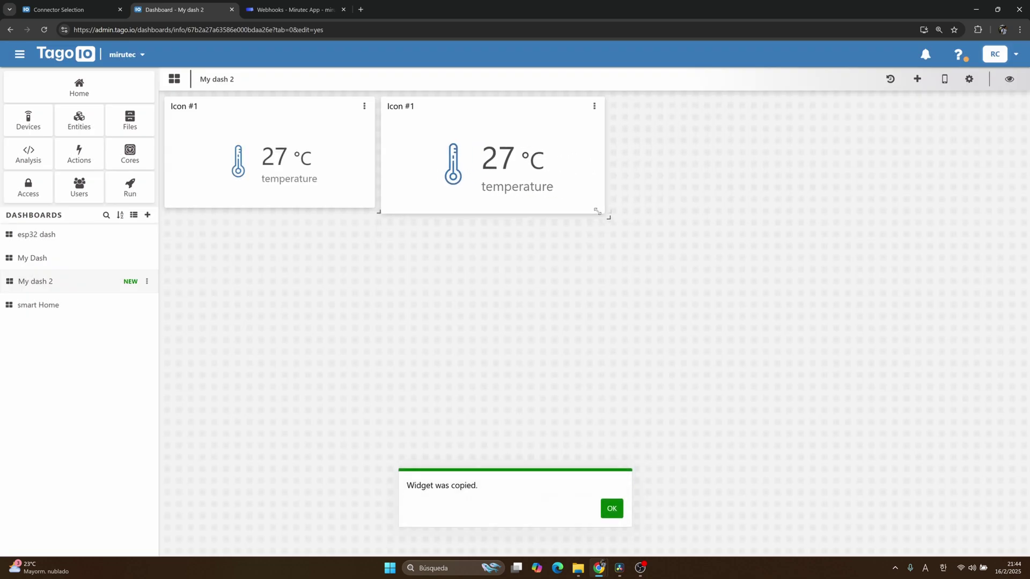
Step: Edit the copied widget and switch its variable to air_humidity
{"action": "left_click", "coordinate": [581, 106]}
{"action": "left_click", "coordinate": [587, 126]}
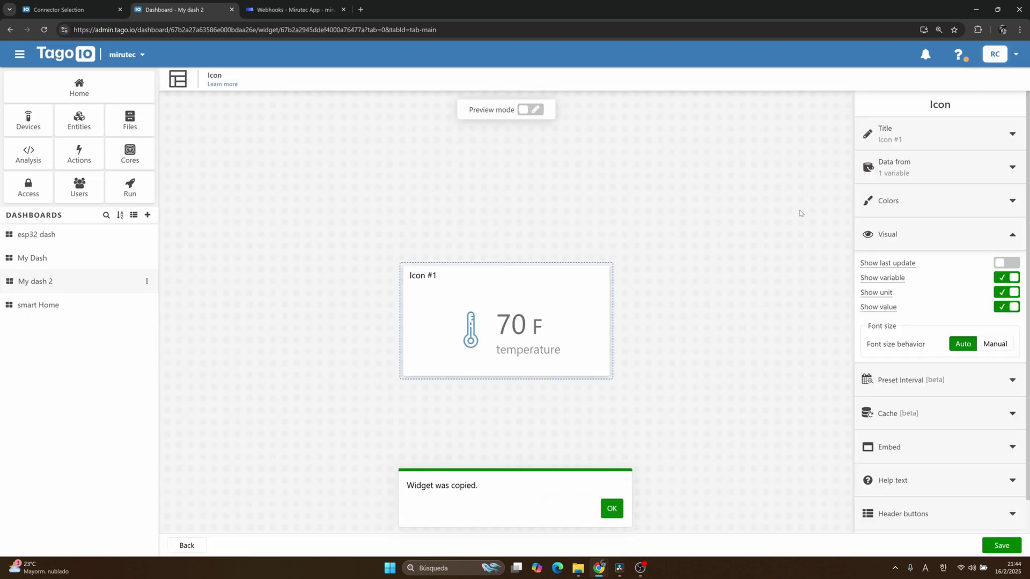
{"action": "left_click", "coordinate": [944, 167]}
{"action": "left_click", "coordinate": [964, 265]}
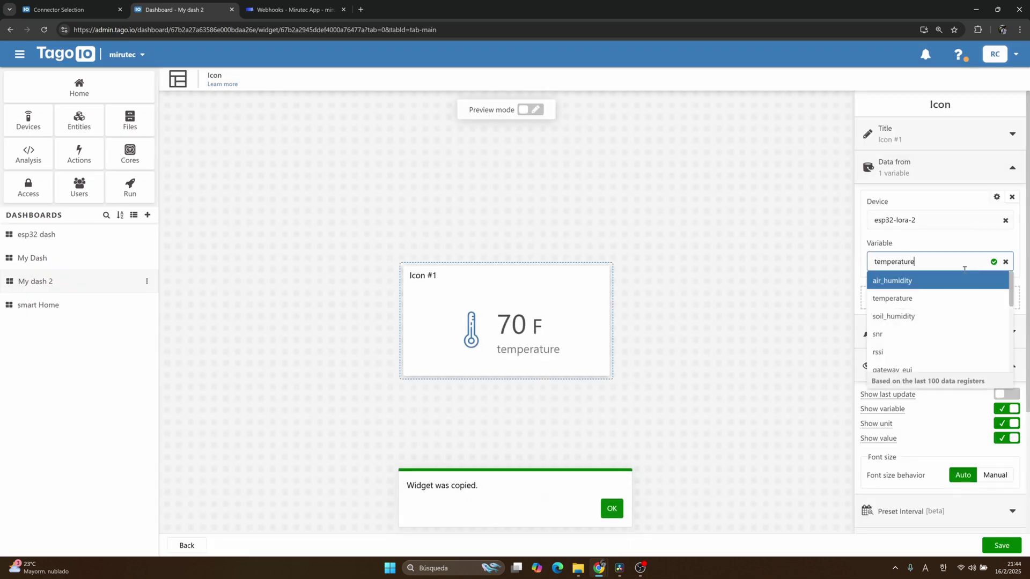
{"action": "left_click", "coordinate": [904, 286]}
Step: Give air_humidity a water-drop icon condition and save the widget
{"action": "left_click", "coordinate": [912, 263]}
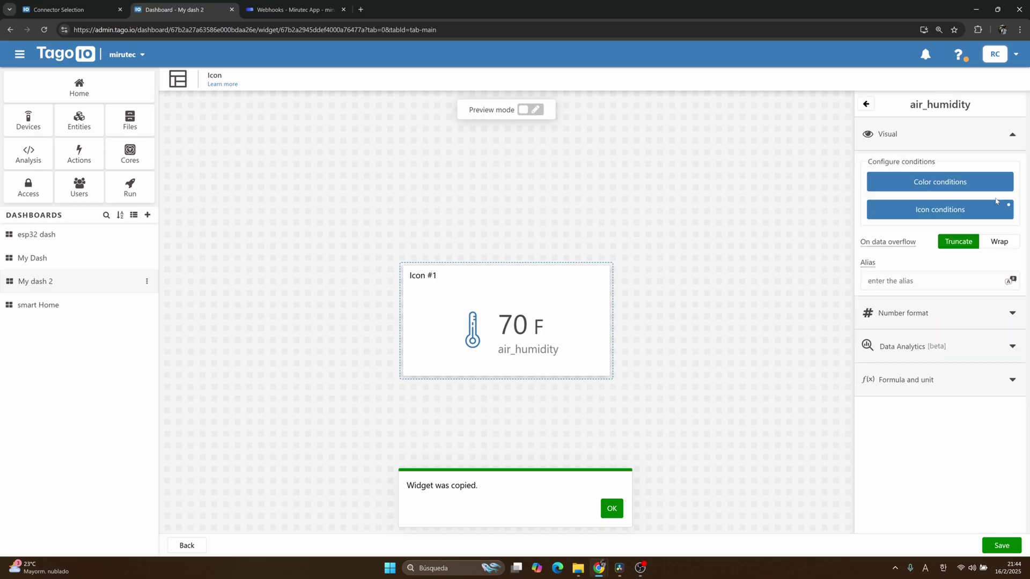
{"action": "left_click", "coordinate": [940, 210]}
{"action": "left_click", "coordinate": [700, 247]}
{"action": "left_click", "coordinate": [704, 265]}
{"action": "type", "text": "ti"}
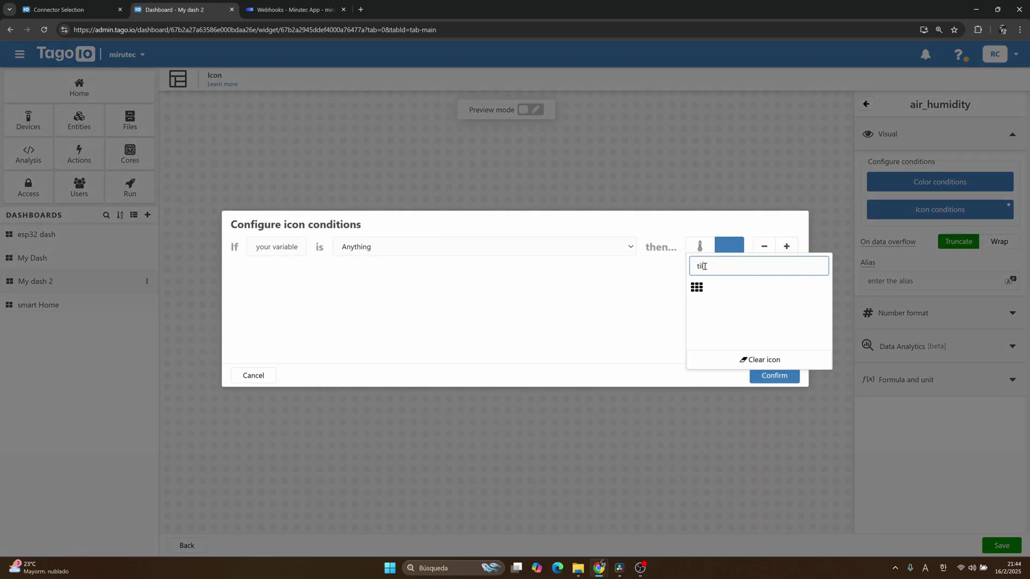
{"action": "key", "text": "BackSpace"}
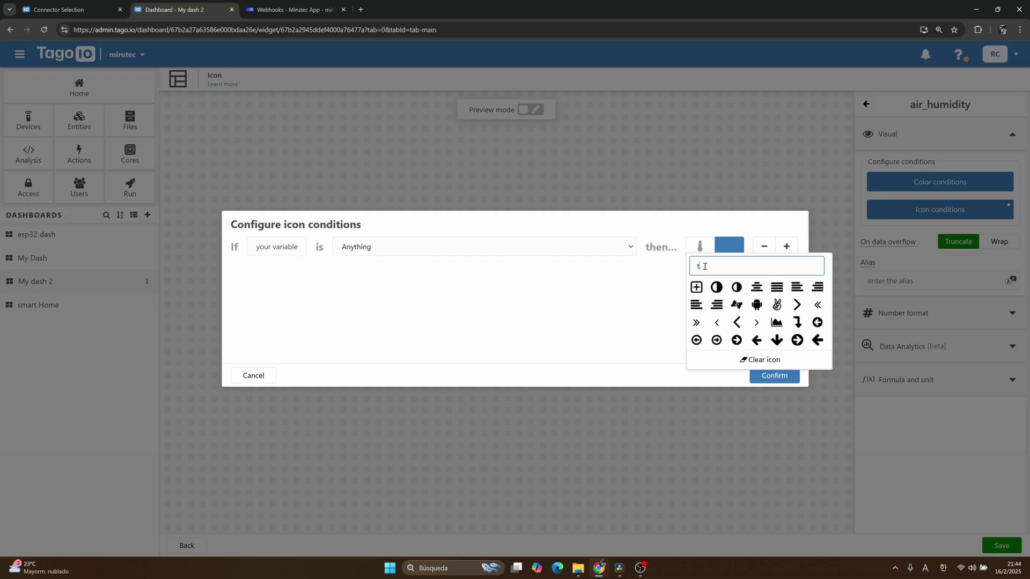
{"action": "type", "text": "h"}
{"action": "scroll", "coordinate": [751, 306], "scroll_direction": "down", "scroll_amount": 10}
{"action": "scroll", "coordinate": [771, 322], "scroll_direction": "down", "scroll_amount": 10}
{"action": "scroll", "coordinate": [744, 326], "scroll_direction": "down", "scroll_amount": 5}
{"action": "scroll", "coordinate": [738, 323], "scroll_direction": "up", "scroll_amount": 6}
{"action": "left_click", "coordinate": [720, 338]}
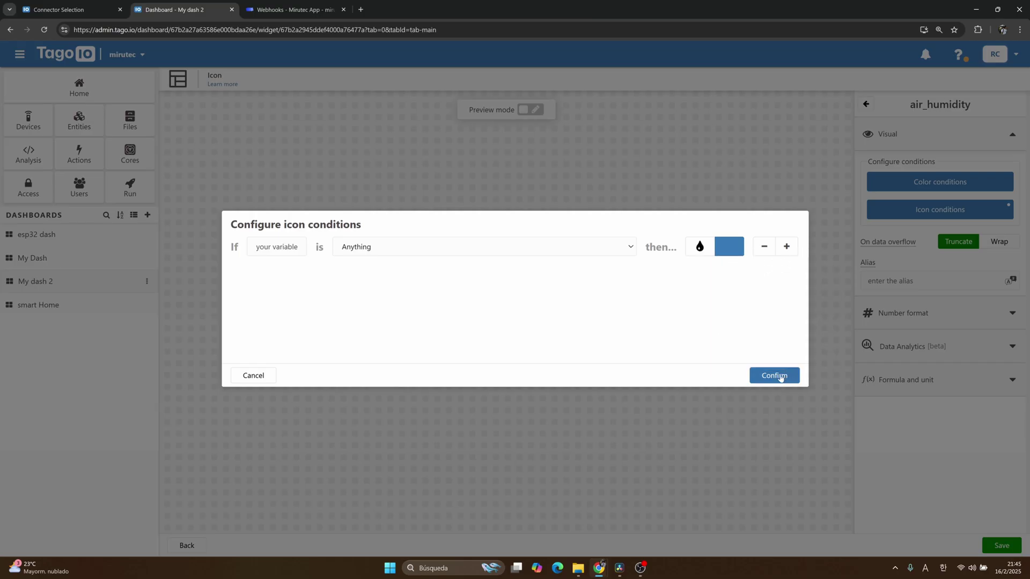
{"action": "left_click", "coordinate": [774, 375]}
{"action": "left_click", "coordinate": [1001, 546]}
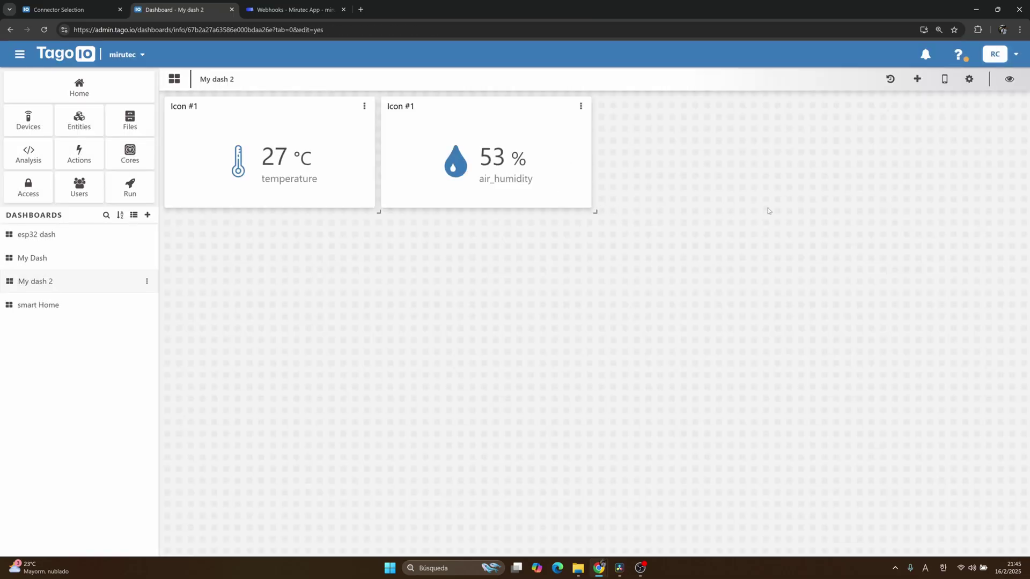
Step: After previewing VU Meter and Solid gauge, add an Angular gauge of esp32-lora-2 soil_humidity
{"action": "left_click", "coordinate": [917, 79]}
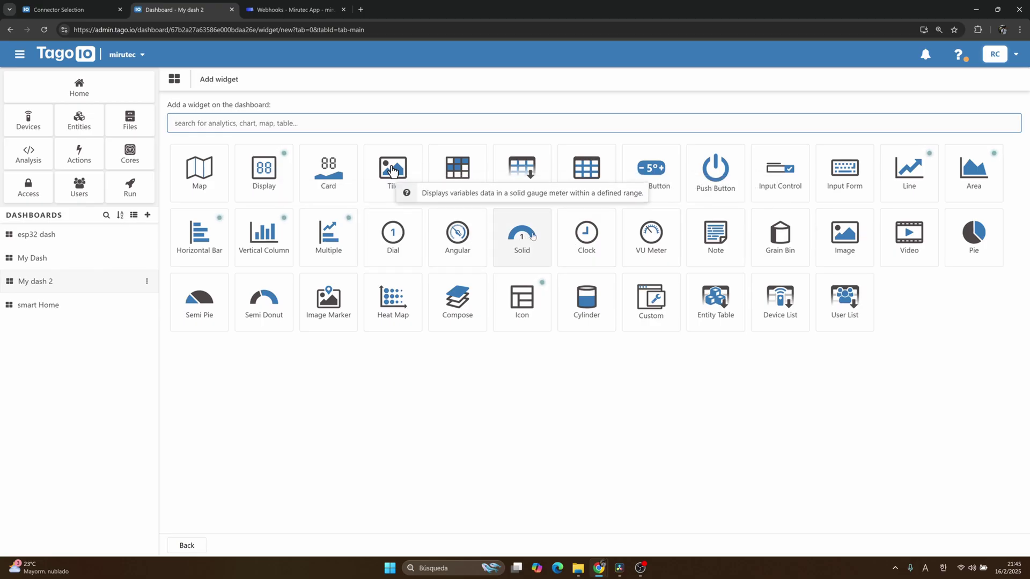
{"action": "left_click", "coordinate": [646, 234]}
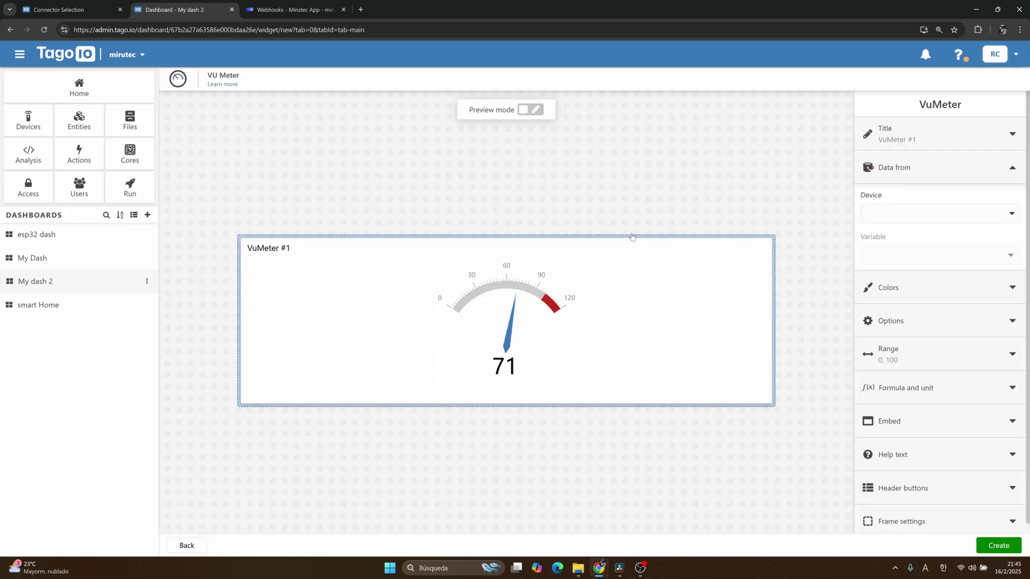
{"action": "left_click", "coordinate": [186, 546]}
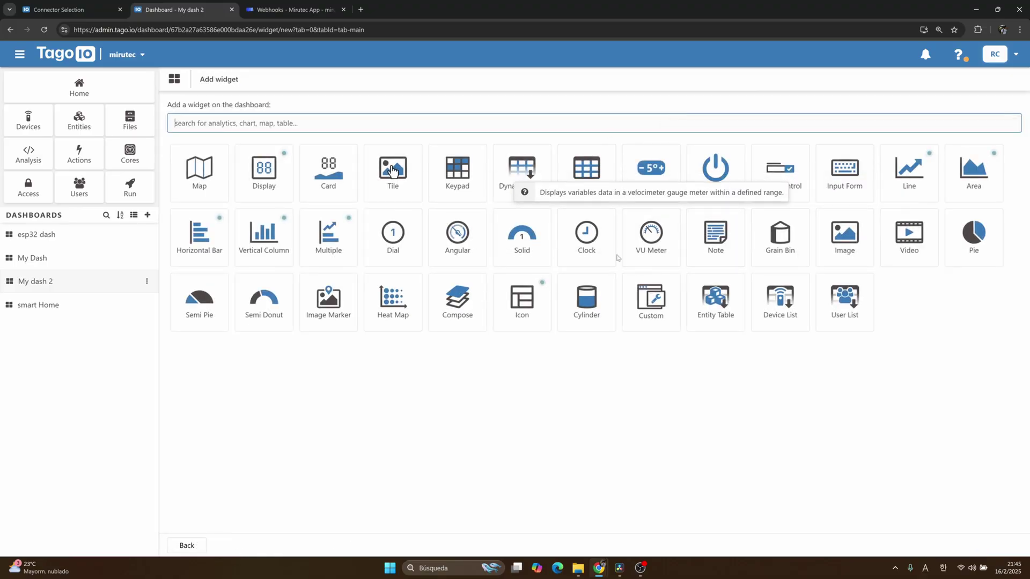
{"action": "left_click", "coordinate": [512, 243]}
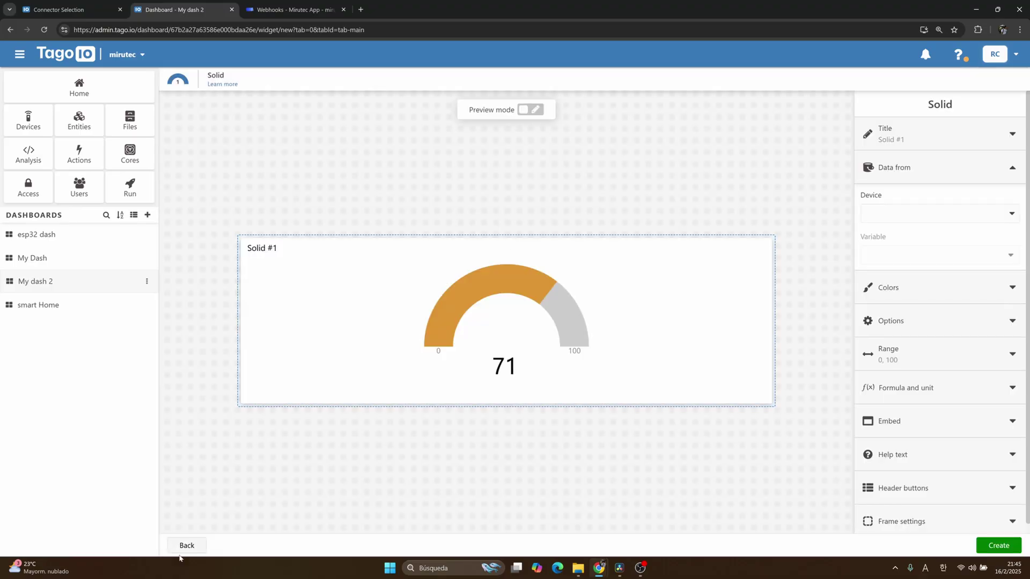
{"action": "left_click", "coordinate": [187, 546]}
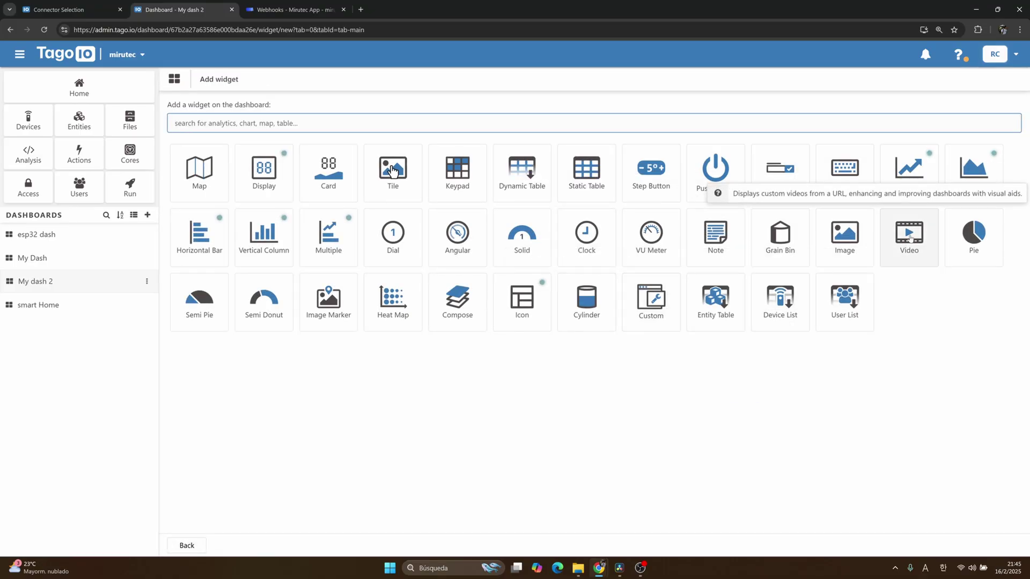
{"action": "left_click", "coordinate": [461, 238]}
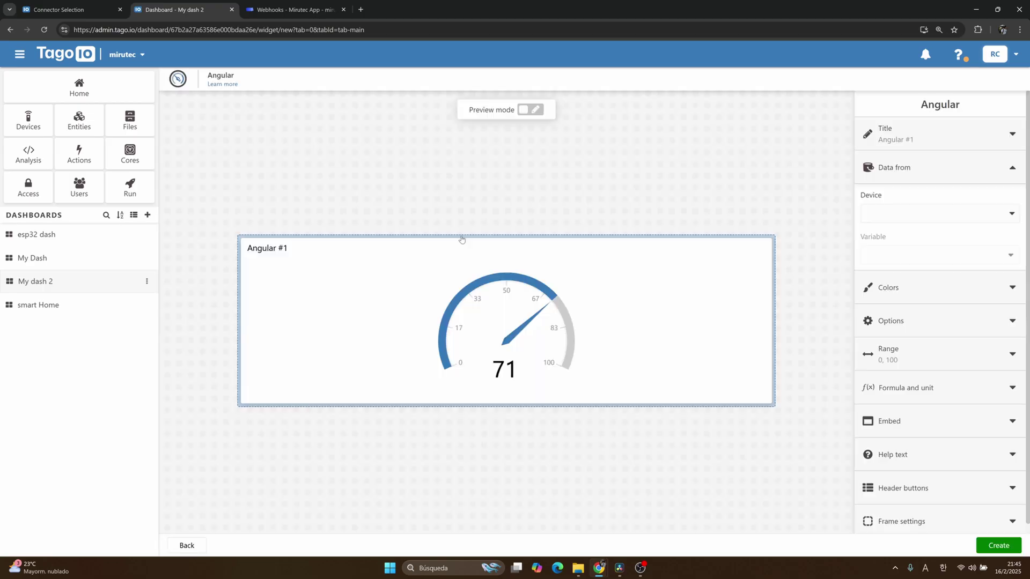
{"action": "left_click", "coordinate": [942, 216]}
{"action": "left_click", "coordinate": [918, 234]}
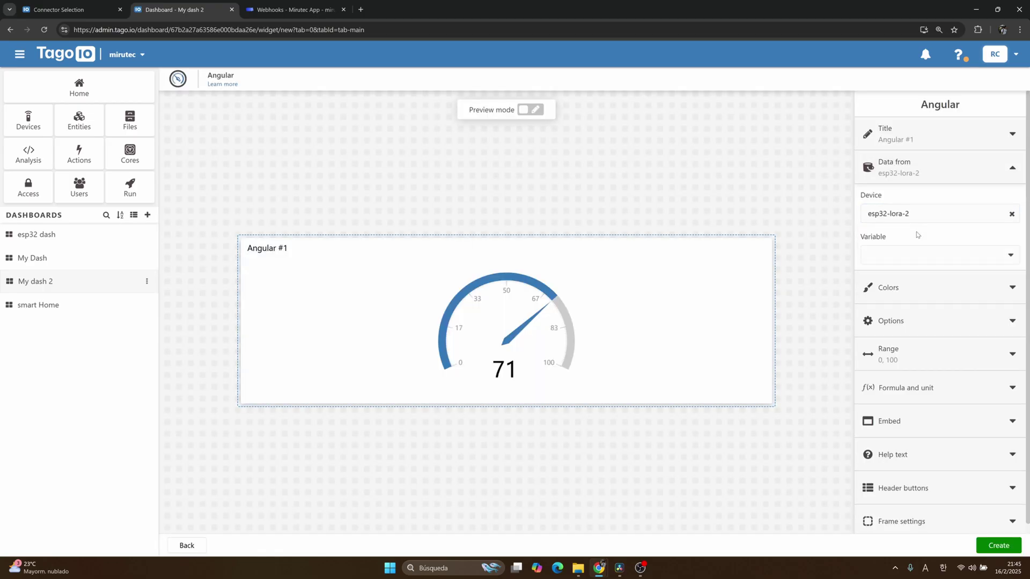
{"action": "left_click", "coordinate": [926, 254]}
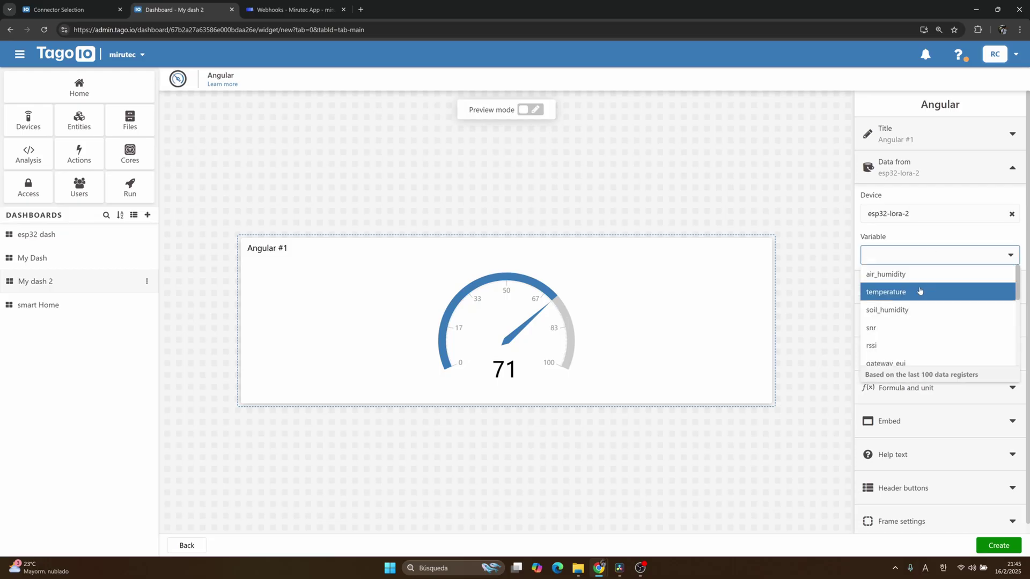
{"action": "left_click", "coordinate": [917, 314]}
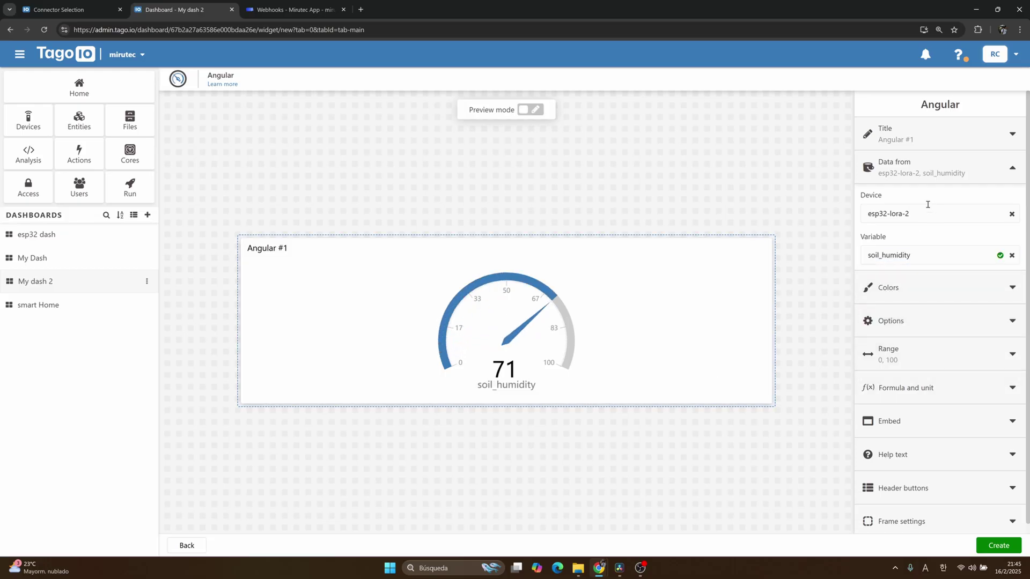
{"action": "left_click", "coordinate": [998, 545]}
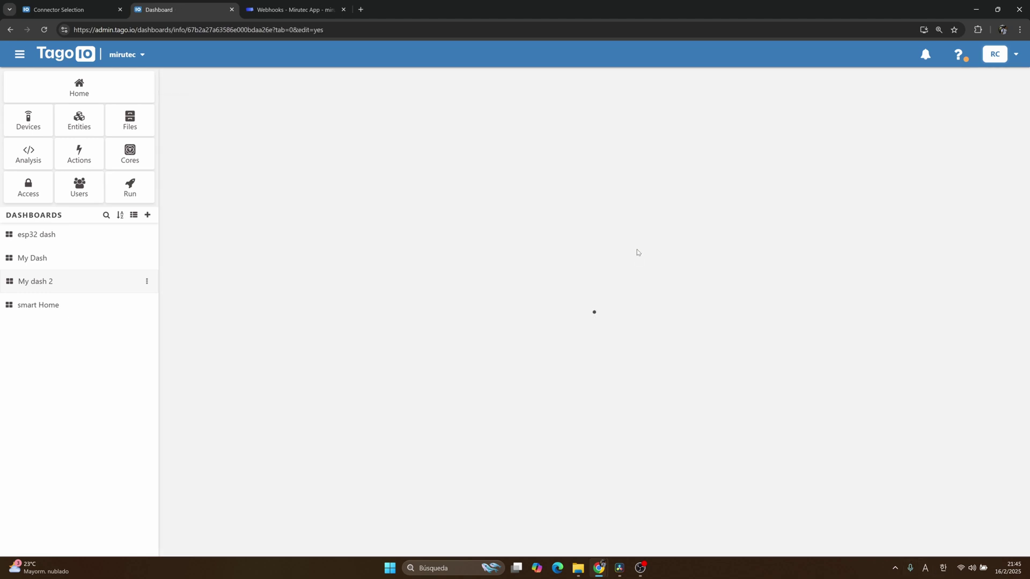
Step: Rearrange and resize the temperature, air_humidity and Angular widgets into one row
{"action": "left_click_drag", "start_coordinate": [718, 115], "coordinate": [853, 110]}
{"action": "left_click_drag", "start_coordinate": [500, 122], "coordinate": [572, 110]}
{"action": "left_click_drag", "start_coordinate": [372, 208], "coordinate": [451, 212]}
{"action": "left_click_drag", "start_coordinate": [667, 212], "coordinate": [739, 212]}
{"action": "mouse_move", "coordinate": [956, 235]}
{"action": "left_mouse_down"}
{"action": "mouse_move", "coordinate": [957, 222]}
{"action": "mouse_move", "coordinate": [972, 236]}
{"action": "left_mouse_up"}
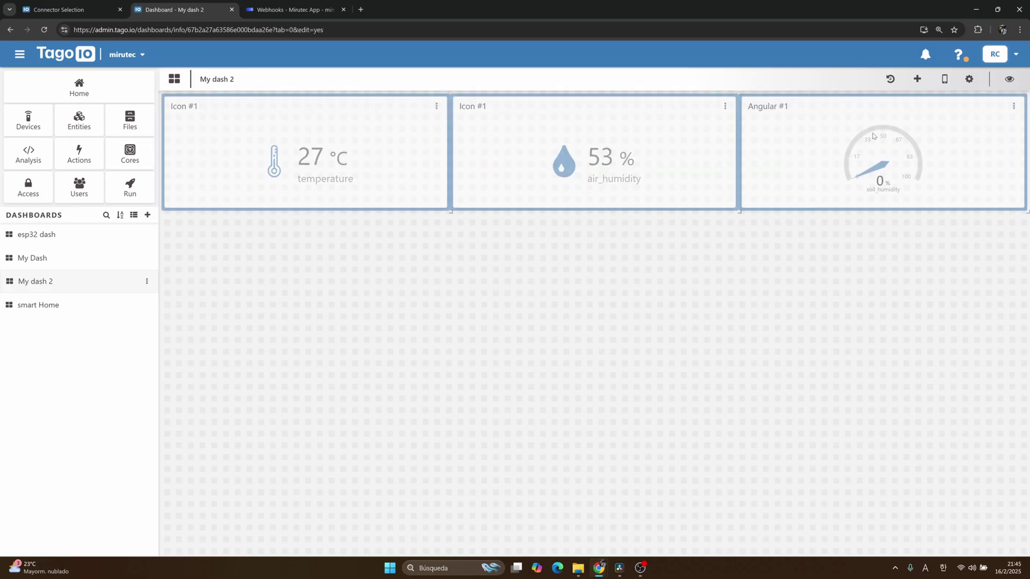
Step: Change the dashboard background to a pale cream yellow and save it
{"action": "left_click", "coordinate": [967, 81]}
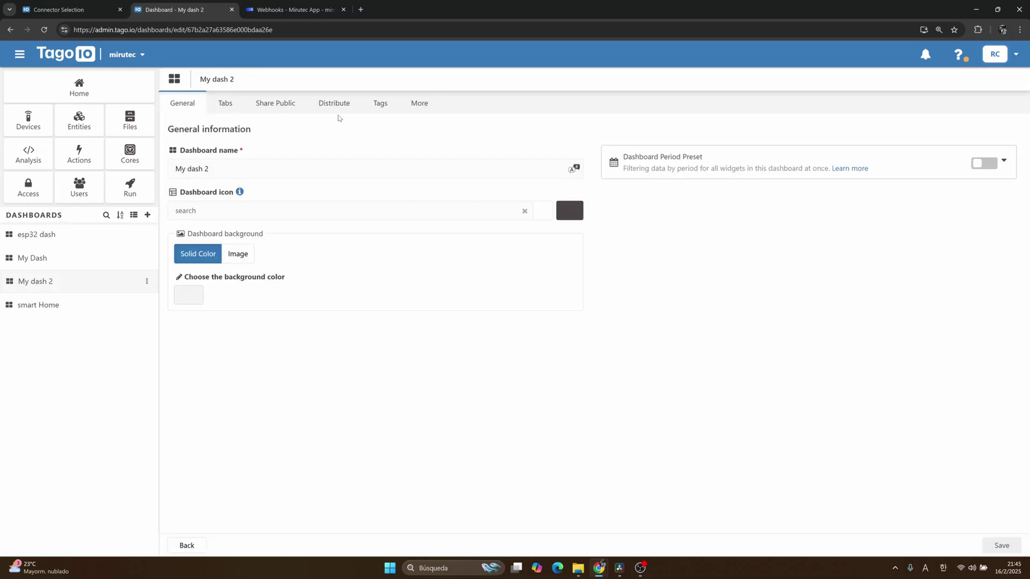
{"action": "left_click", "coordinate": [202, 301]}
{"action": "left_click_drag", "start_coordinate": [223, 398], "coordinate": [208, 398]}
{"action": "mouse_move", "coordinate": [217, 319]}
{"action": "left_mouse_down"}
{"action": "mouse_move", "coordinate": [258, 318]}
{"action": "mouse_move", "coordinate": [201, 316]}
{"action": "left_mouse_up"}
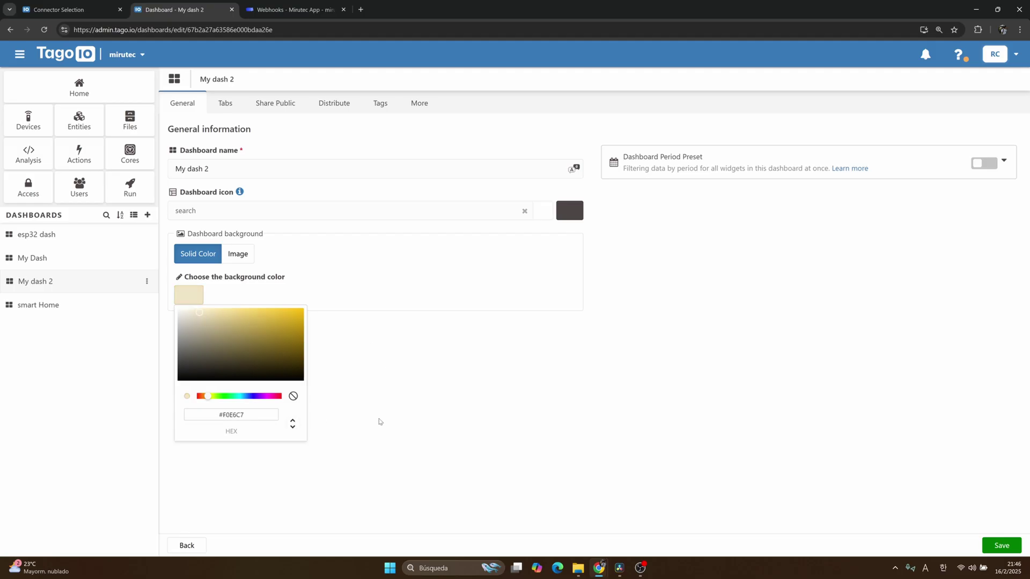
{"action": "left_click", "coordinate": [474, 404]}
{"action": "left_click", "coordinate": [999, 546]}
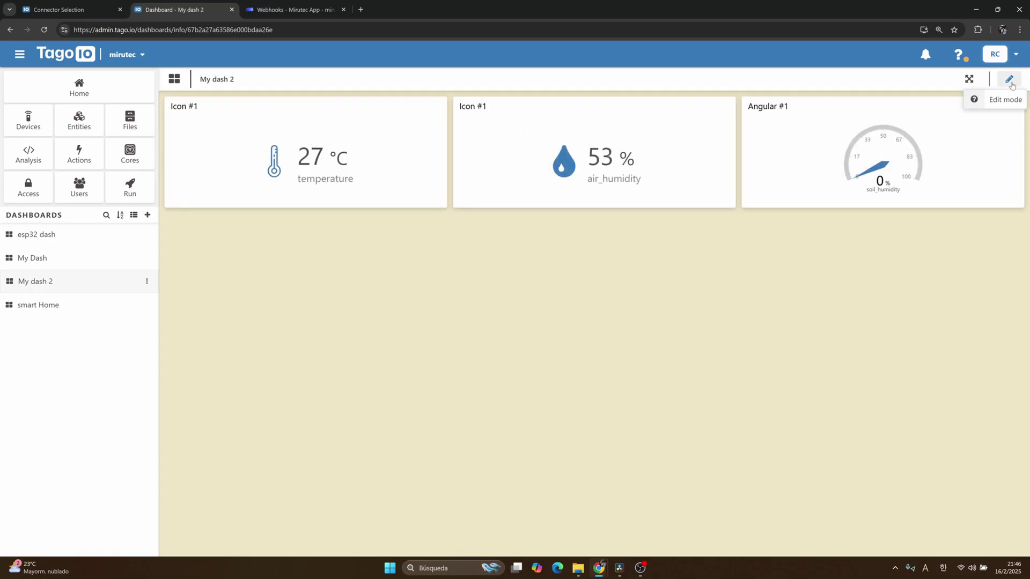
Step: Give the temperature widget a #9F8019 gold header and the title Temperature
{"action": "left_click", "coordinate": [1009, 80]}
{"action": "left_click", "coordinate": [437, 107]}
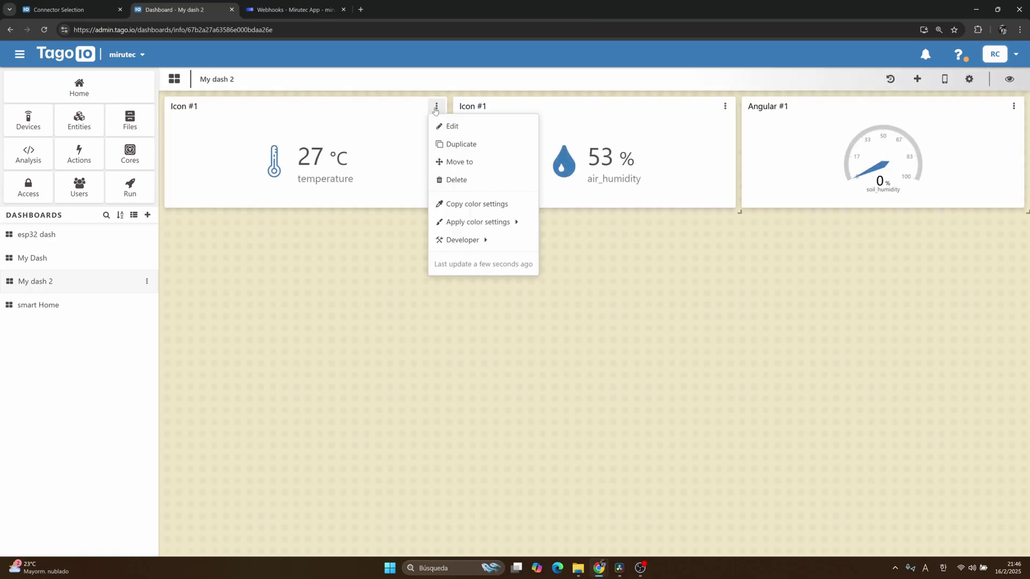
{"action": "left_click", "coordinate": [450, 127]}
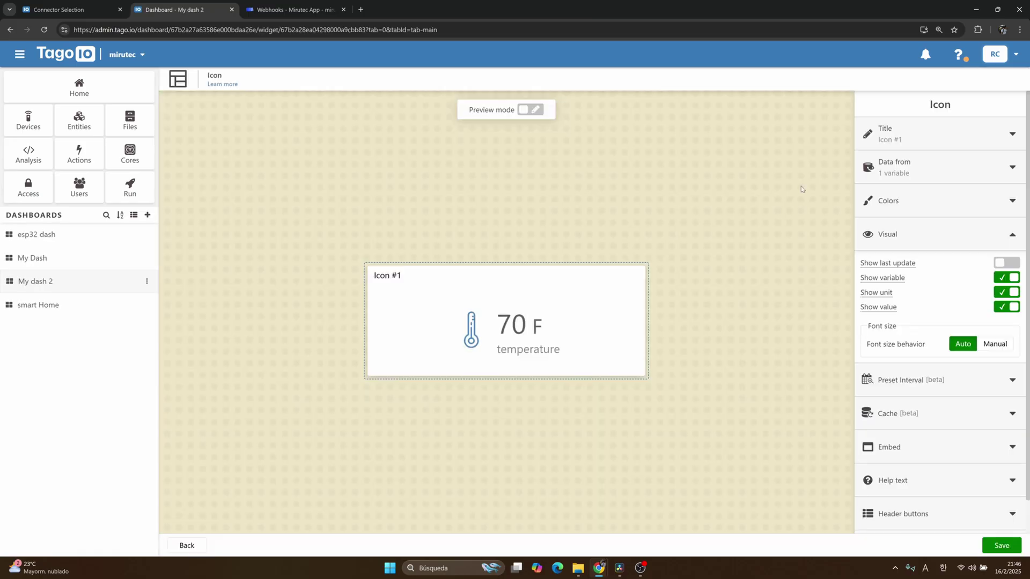
{"action": "left_click", "coordinate": [944, 178]}
{"action": "left_click", "coordinate": [951, 201]}
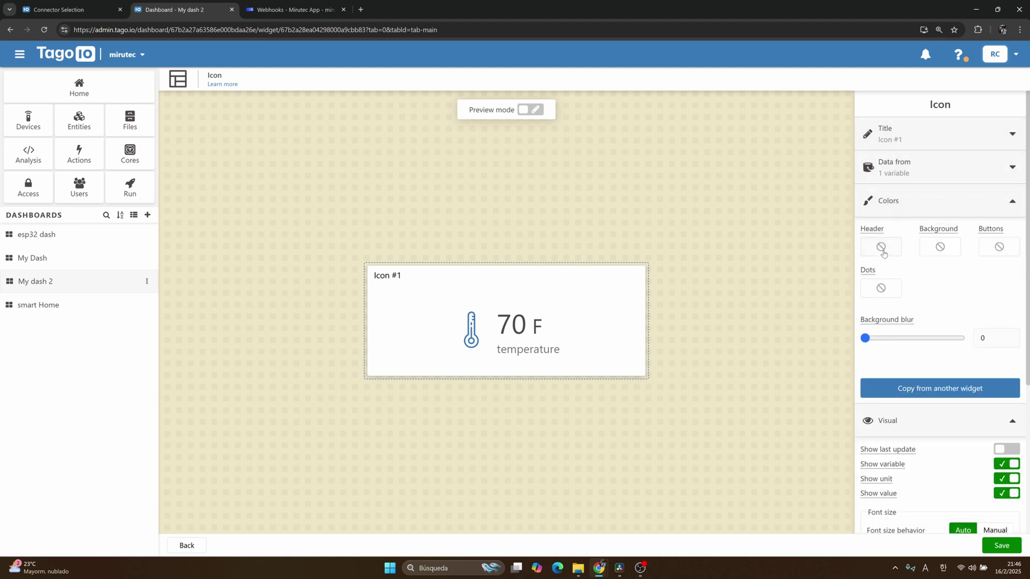
{"action": "left_click", "coordinate": [881, 248]}
{"action": "left_click", "coordinate": [915, 344]}
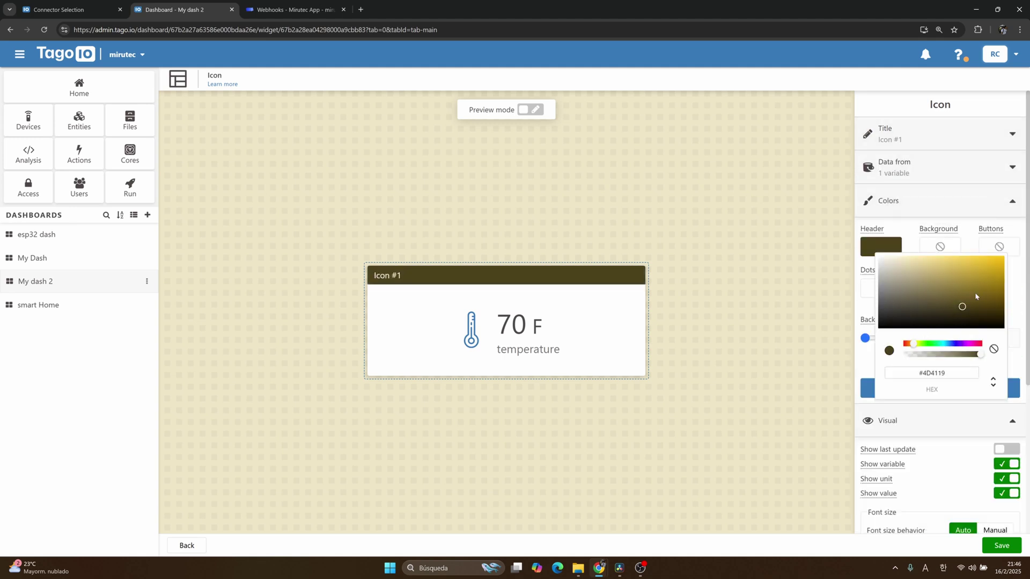
{"action": "left_click_drag", "start_coordinate": [973, 300], "coordinate": [985, 284]}
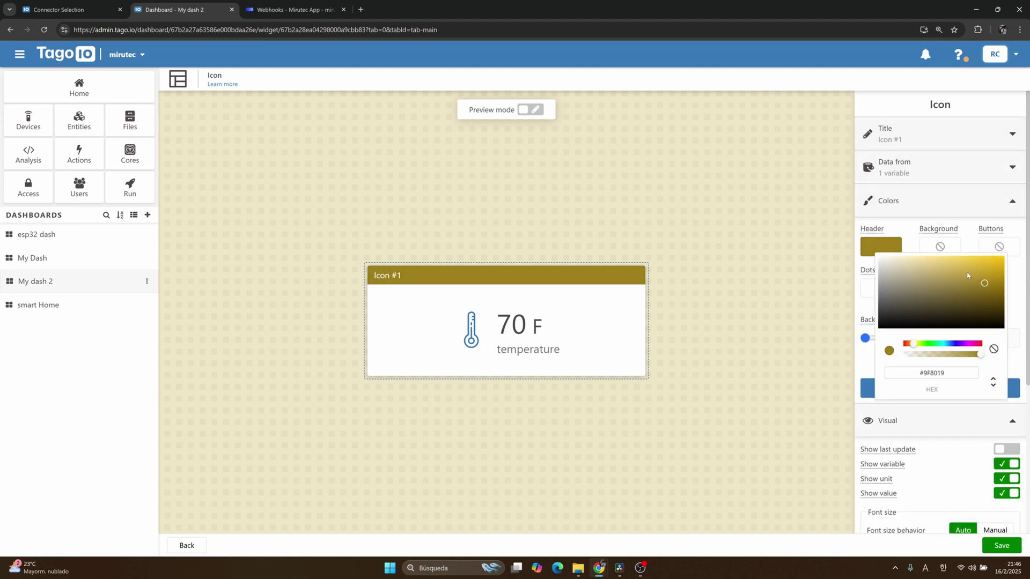
{"action": "left_click", "coordinate": [912, 220]}
{"action": "left_click", "coordinate": [918, 134]}
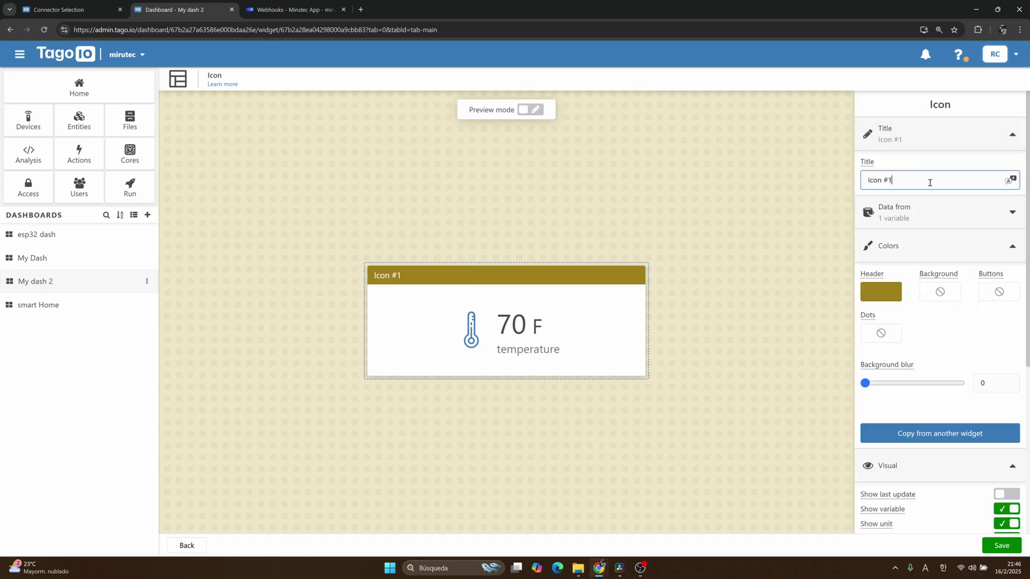
{"action": "type", "text": "Temperature"}
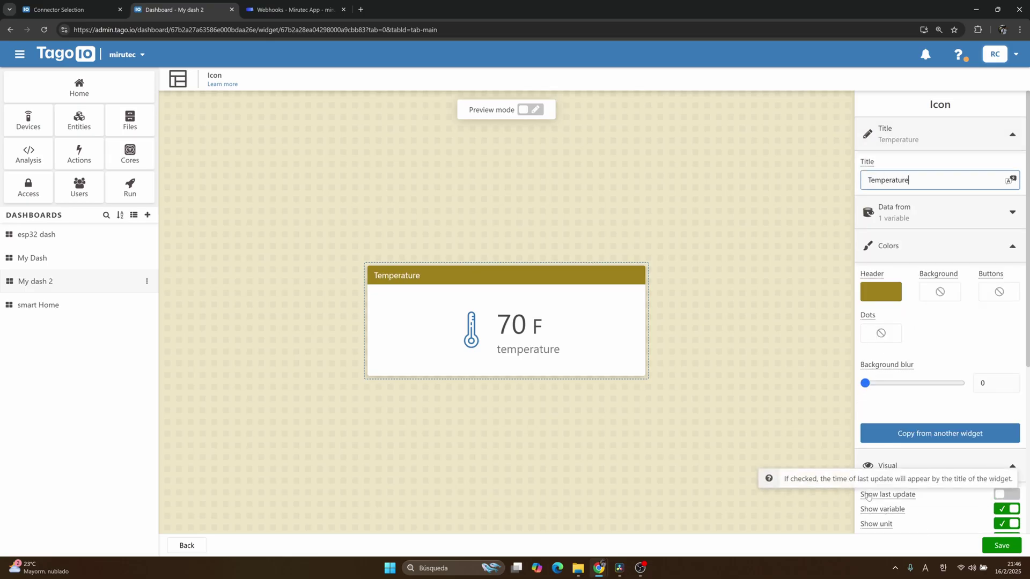
{"action": "left_click", "coordinate": [1002, 545]}
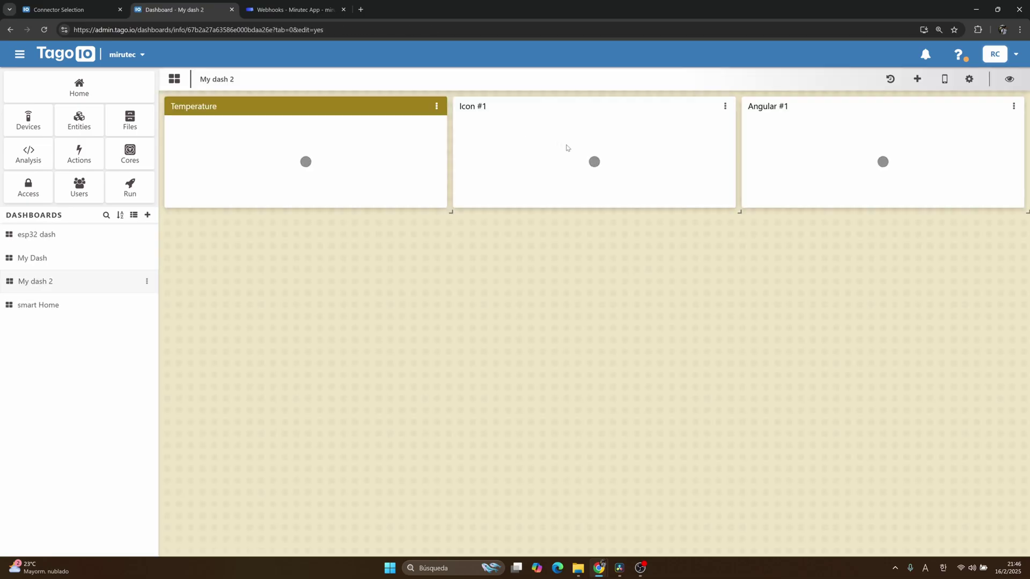
Step: Retitle the other two widgets Air Humidity and Soil Humidity
{"action": "left_click", "coordinate": [725, 106]}
{"action": "left_click", "coordinate": [748, 127]}
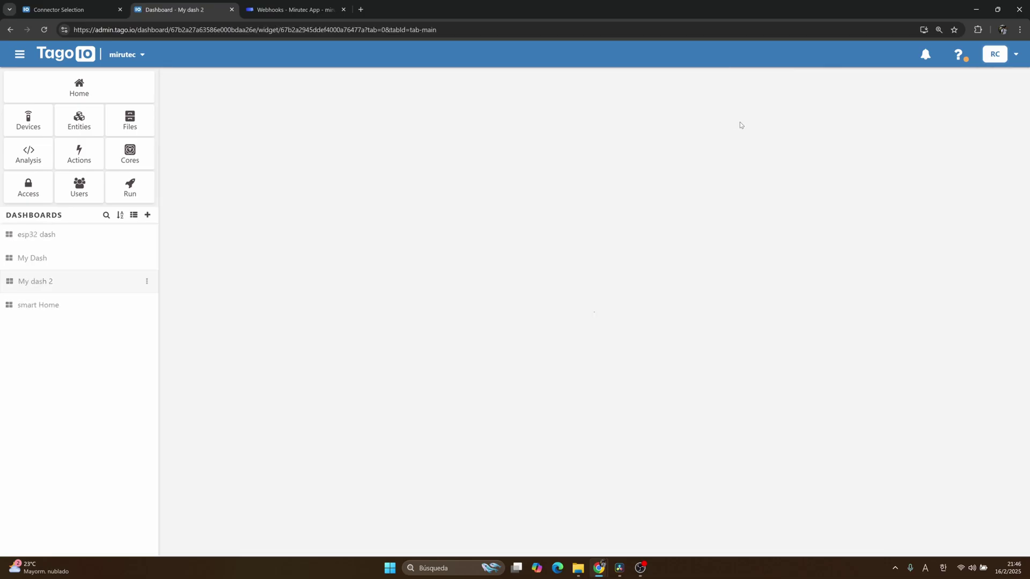
{"action": "left_click", "coordinate": [914, 140]}
{"action": "left_click", "coordinate": [908, 185]}
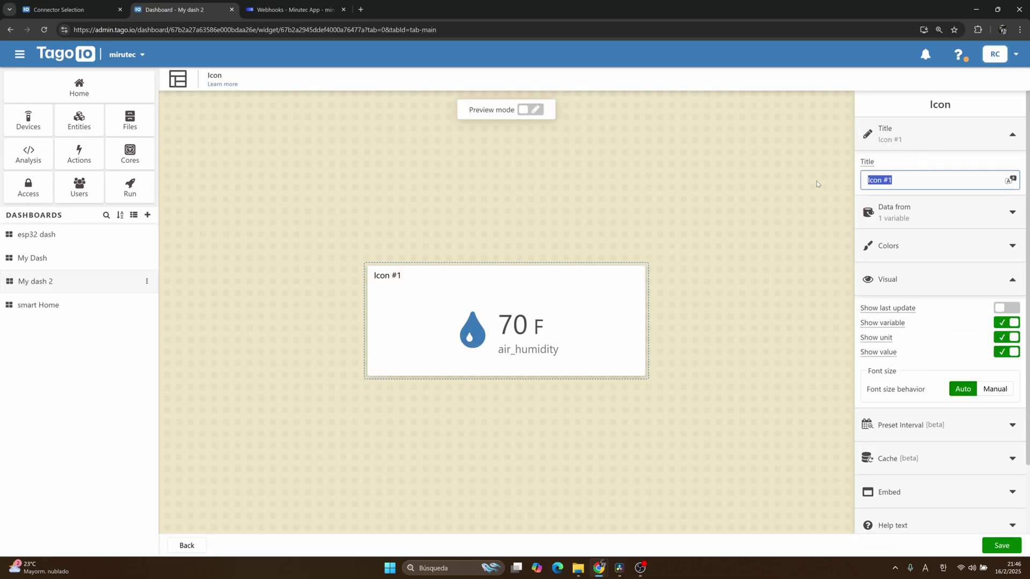
{"action": "type", "text": "Air Humidit"}
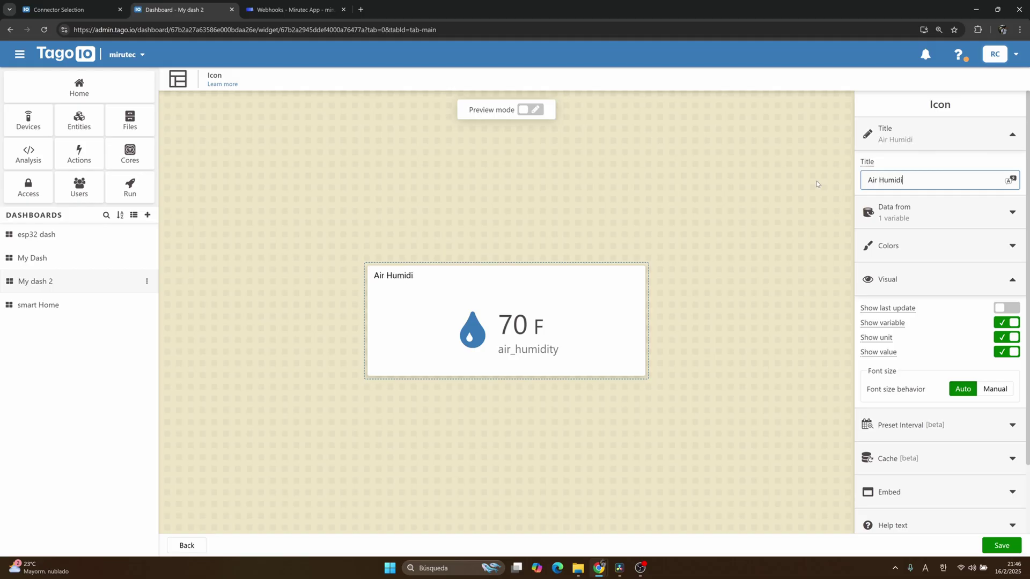
{"action": "type", "text": "y"}
{"action": "left_click", "coordinate": [998, 544]}
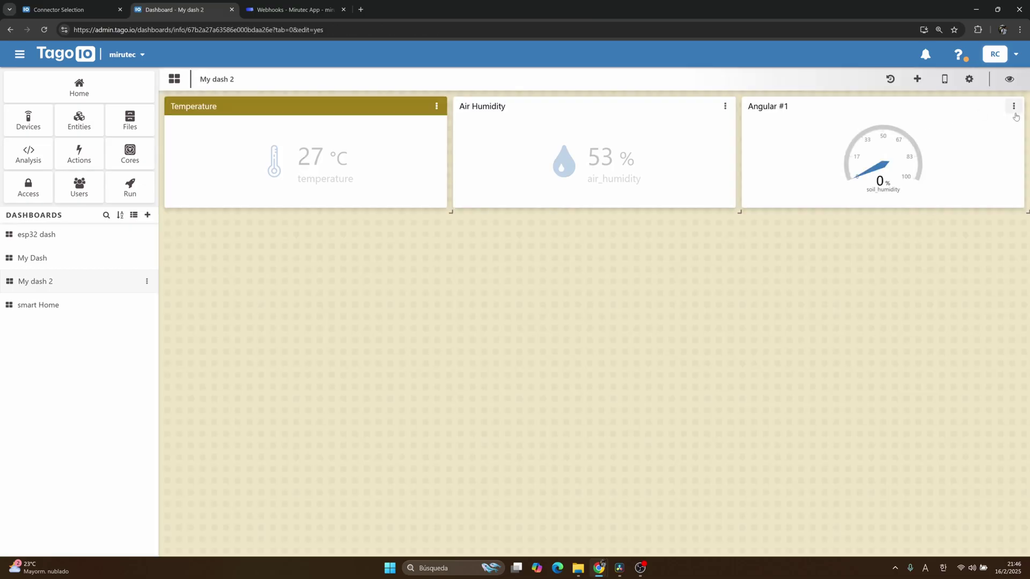
{"action": "left_click", "coordinate": [1013, 106]}
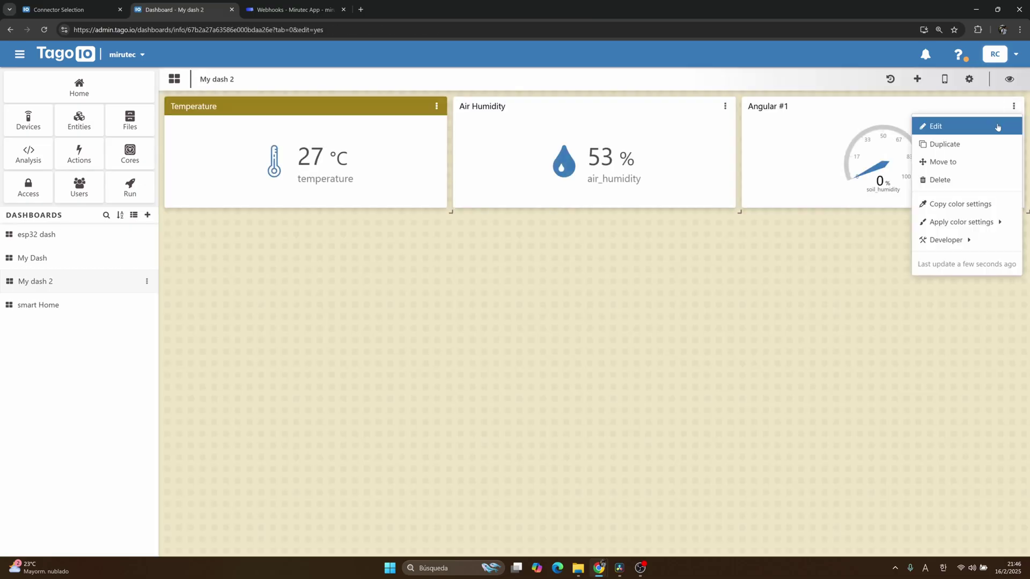
{"action": "left_click", "coordinate": [993, 127]}
{"action": "left_click", "coordinate": [922, 148]}
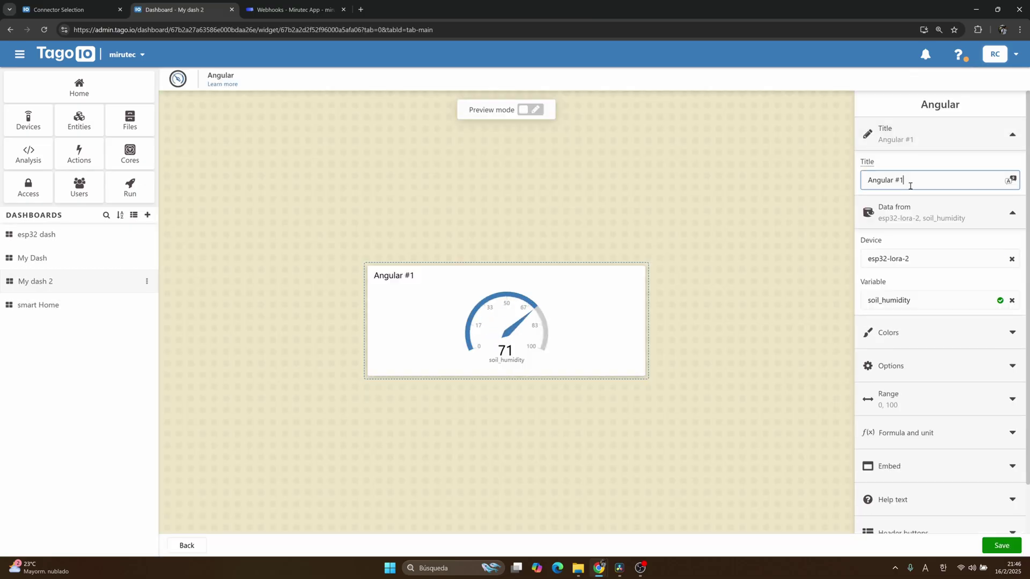
{"action": "type", "text": "Soil Humidity"}
{"action": "left_click", "coordinate": [1002, 545]}
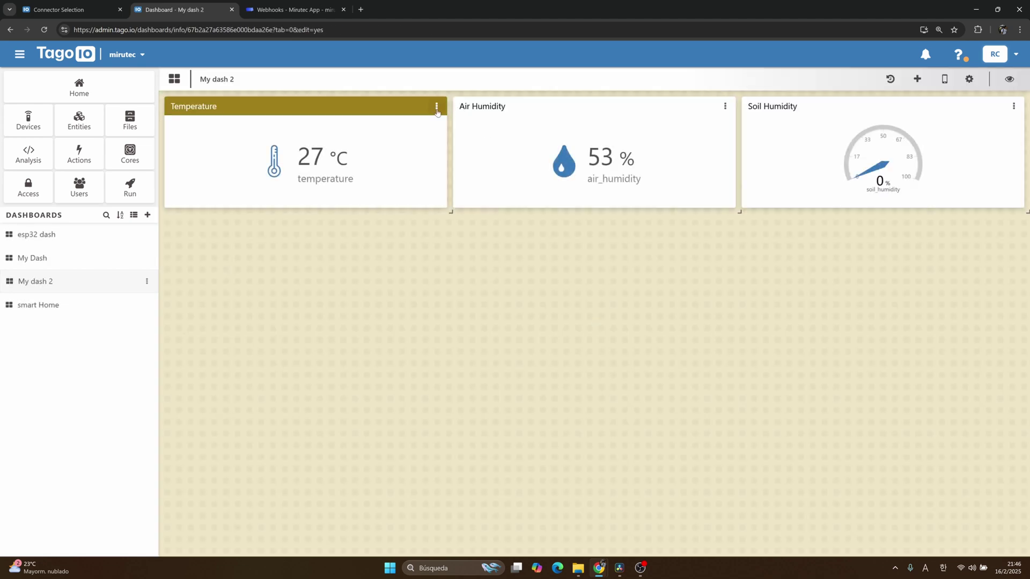
Step: Apply the Temperature widget's gold header colours to all widgets
{"action": "left_click", "coordinate": [436, 106]}
{"action": "mouse_move", "coordinate": [507, 223]}
{"action": "left_click", "coordinate": [568, 225]}
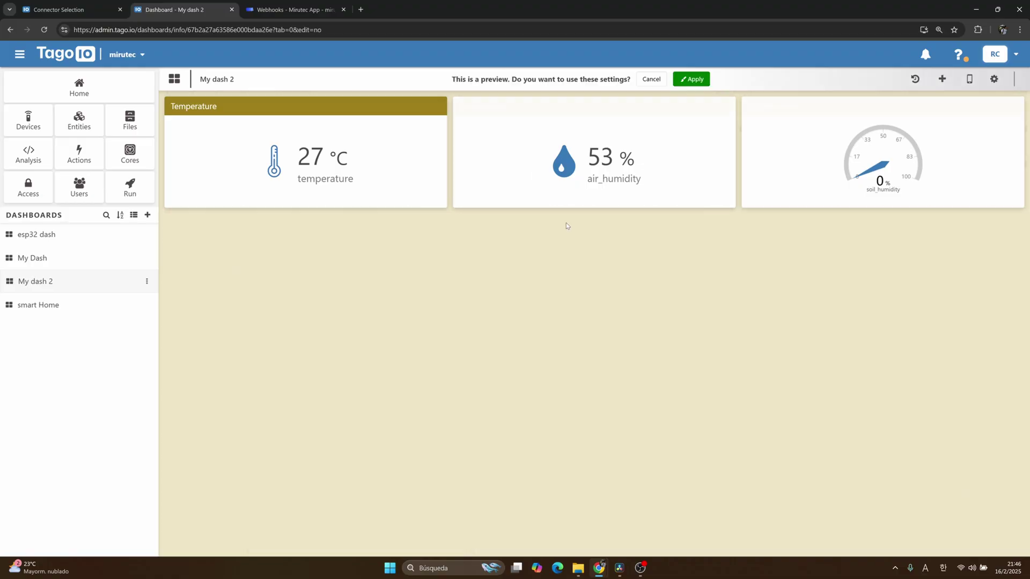
{"action": "left_click", "coordinate": [695, 81]}
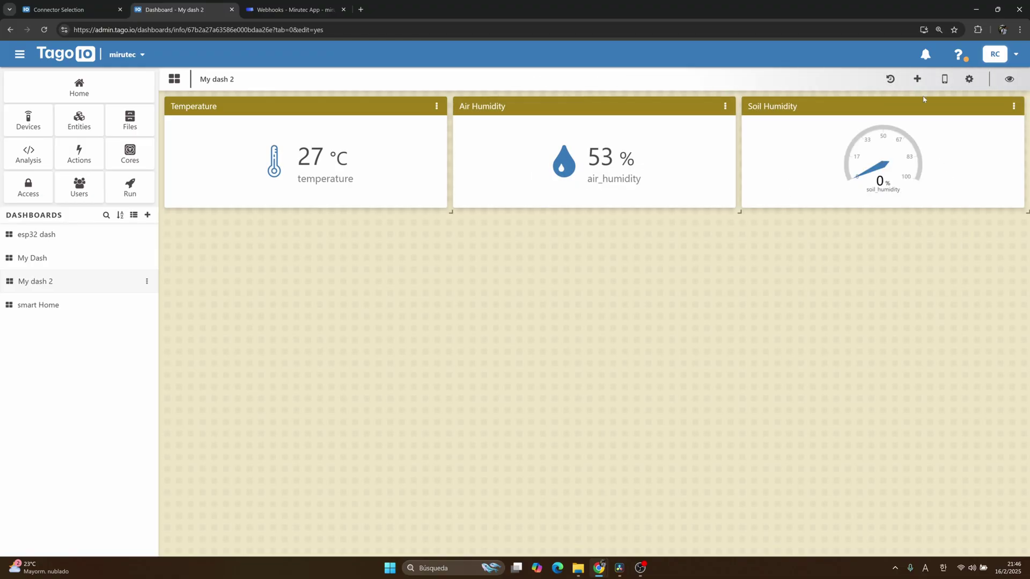
Step: Start a new line chart plotting esp32-lora-2's temperature
{"action": "left_click", "coordinate": [918, 79]}
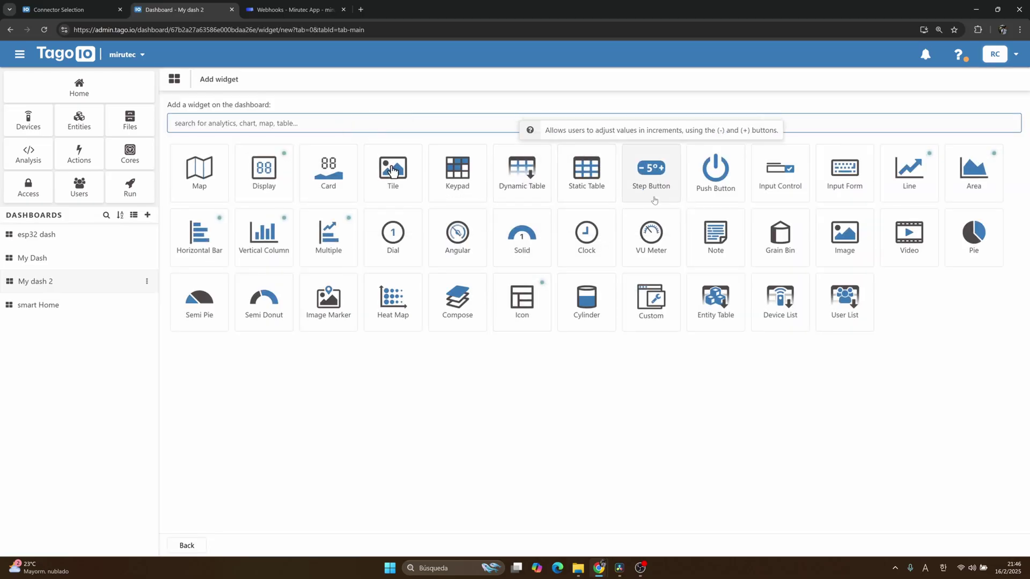
{"action": "left_click", "coordinate": [897, 191]}
{"action": "left_click", "coordinate": [940, 217]}
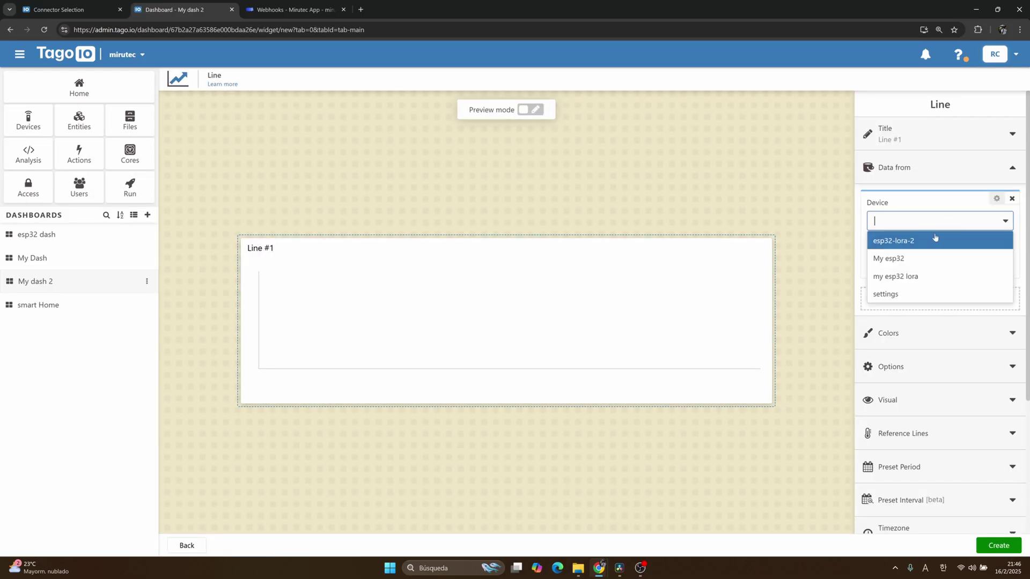
{"action": "left_click", "coordinate": [922, 242]}
{"action": "left_click", "coordinate": [920, 261]}
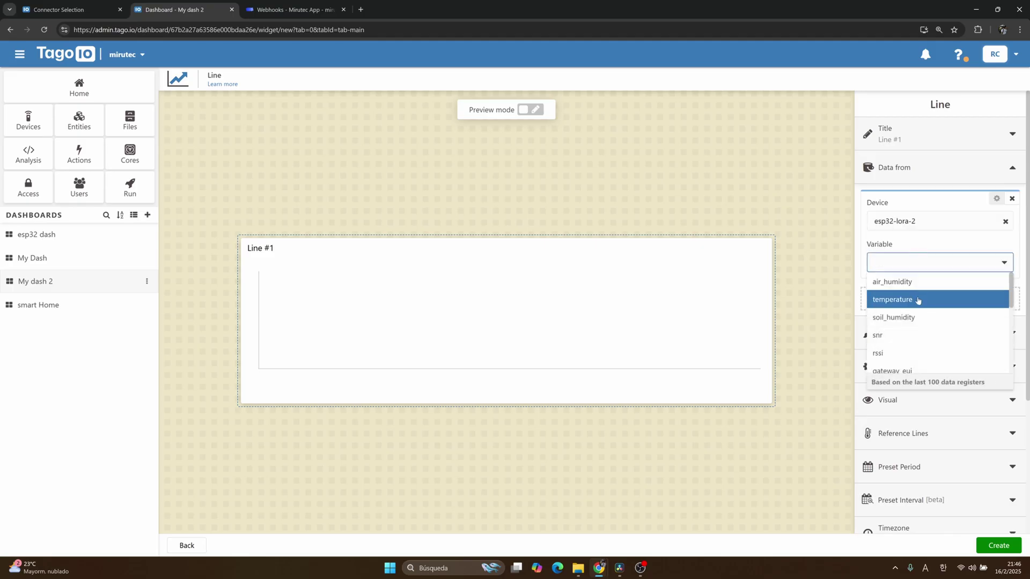
{"action": "left_click", "coordinate": [918, 300]}
Step: Add esp32-lora-2's air_humidity and soil_humidity as the second and third series
{"action": "left_click", "coordinate": [918, 298]}
{"action": "left_click", "coordinate": [919, 320]}
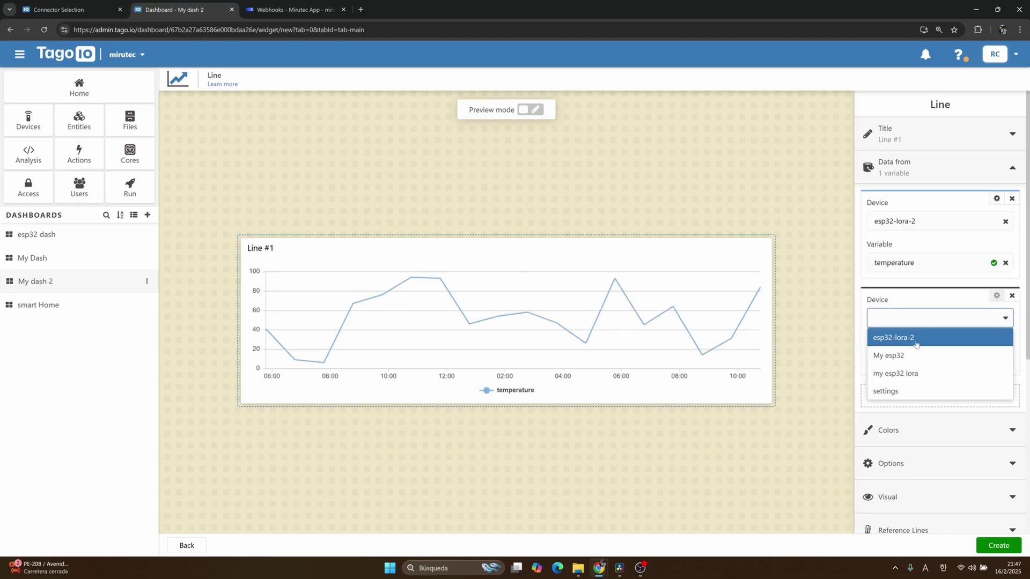
{"action": "left_click", "coordinate": [915, 337]}
{"action": "left_click", "coordinate": [919, 359]}
{"action": "left_click", "coordinate": [915, 375]}
{"action": "left_click", "coordinate": [924, 397]}
{"action": "left_click", "coordinate": [925, 414]}
{"action": "left_click", "coordinate": [906, 436]}
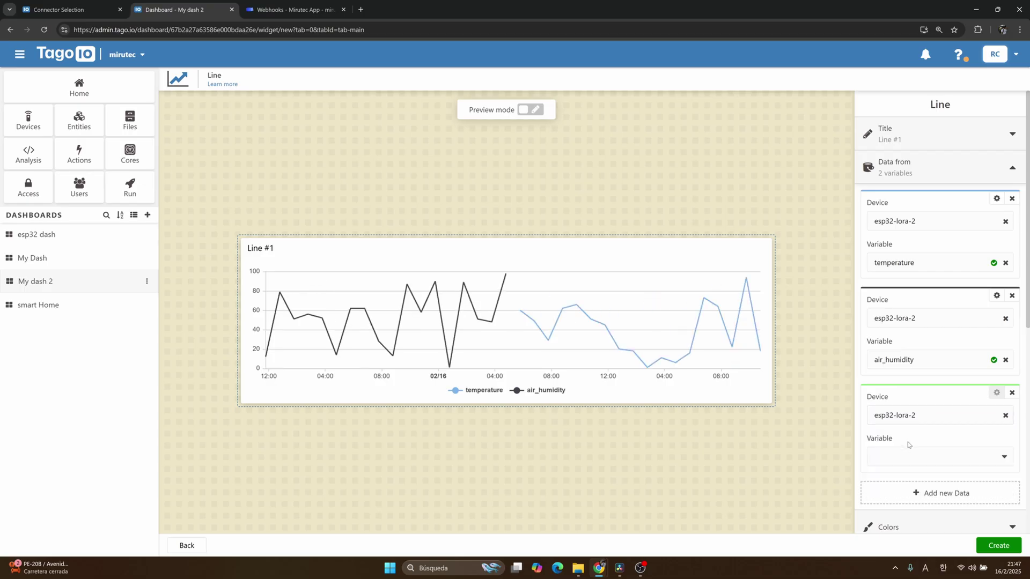
{"action": "left_click", "coordinate": [909, 456]}
{"action": "left_click", "coordinate": [910, 378]}
Step: Look through the chart's visual and reference-line settings, then reach the Y axis options
{"action": "scroll", "coordinate": [950, 425], "scroll_direction": "down", "scroll_amount": 2}
{"action": "scroll", "coordinate": [987, 433], "scroll_direction": "up", "scroll_amount": 2}
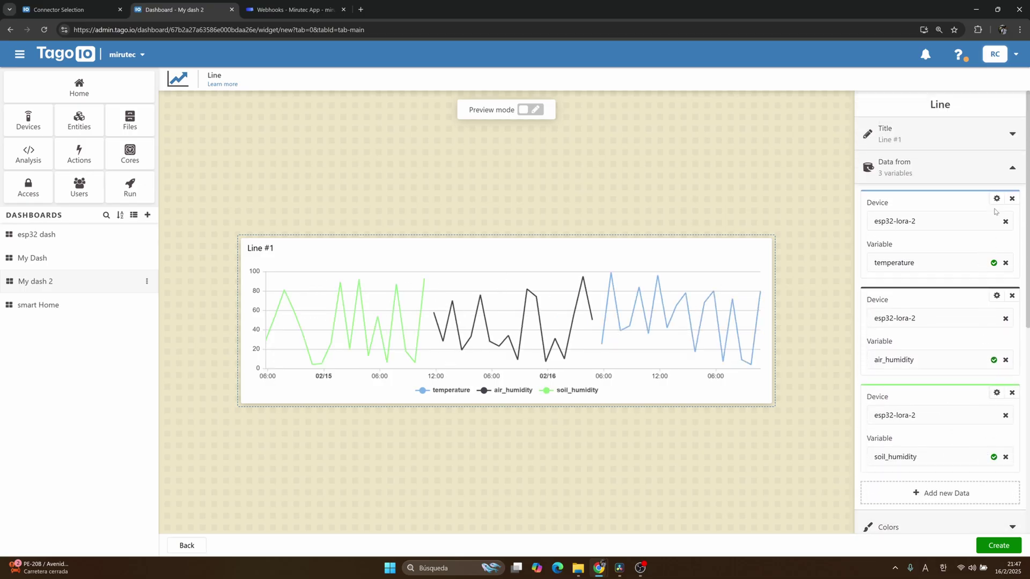
{"action": "scroll", "coordinate": [945, 387], "scroll_direction": "down", "scroll_amount": 5}
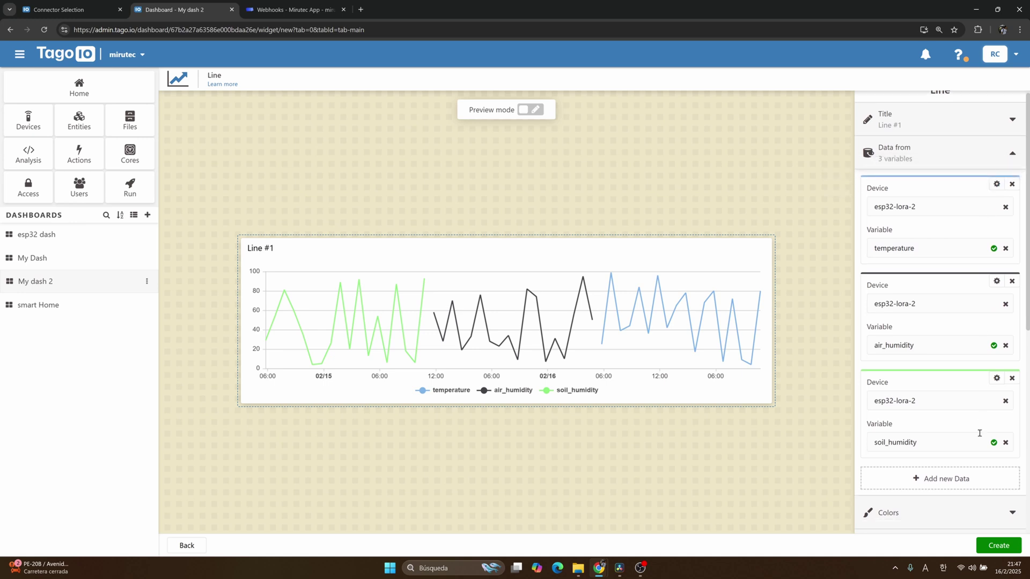
{"action": "left_click", "coordinate": [943, 312]}
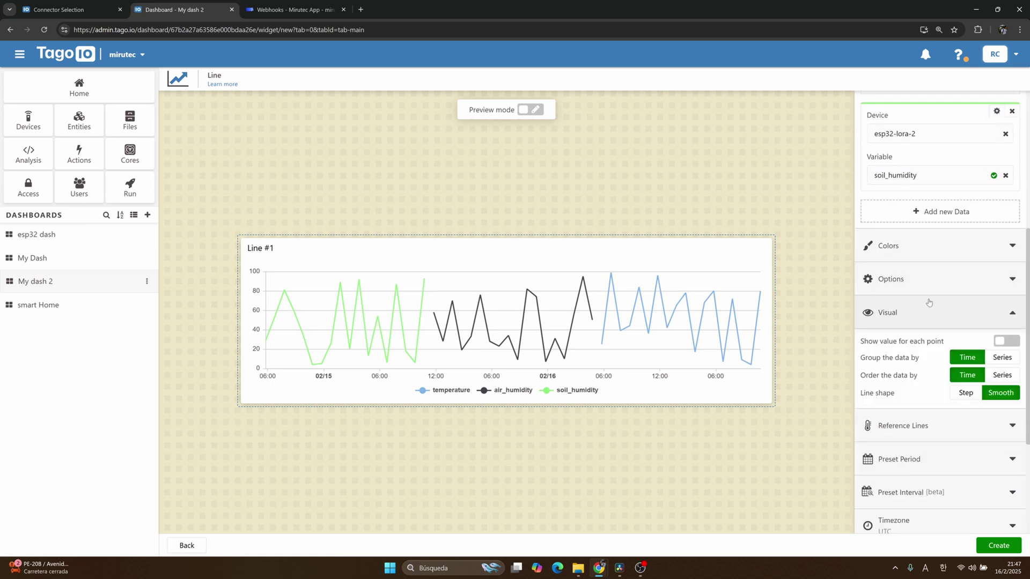
{"action": "scroll", "coordinate": [929, 300], "scroll_direction": "up", "scroll_amount": 5}
{"action": "scroll", "coordinate": [941, 252], "scroll_direction": "down", "scroll_amount": 6}
{"action": "scroll", "coordinate": [936, 289], "scroll_direction": "down", "scroll_amount": 2}
{"action": "left_click", "coordinate": [963, 260]}
{"action": "left_click", "coordinate": [963, 260]}
{"action": "scroll", "coordinate": [960, 343], "scroll_direction": "up", "scroll_amount": 9}
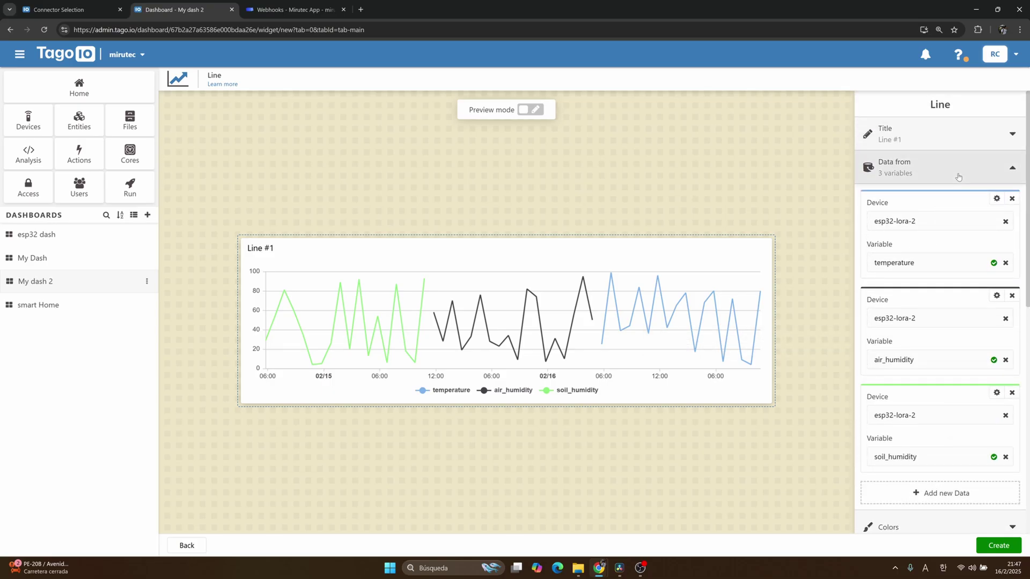
{"action": "left_click", "coordinate": [959, 177]}
{"action": "left_click", "coordinate": [947, 236]}
{"action": "left_click", "coordinate": [946, 296]}
{"action": "scroll", "coordinate": [948, 304], "scroll_direction": "down", "scroll_amount": 1}
{"action": "scroll", "coordinate": [950, 304], "scroll_direction": "down", "scroll_amount": 2}
Step: Enable multiple y axes, keeping only temperature on the first axis labelled C
{"action": "left_click", "coordinate": [910, 270]}
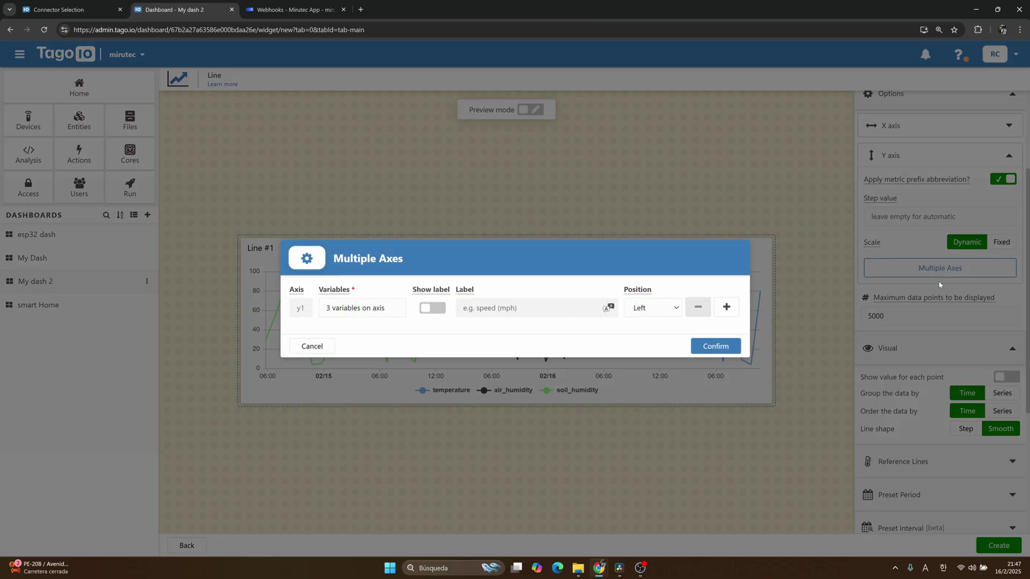
{"action": "left_click", "coordinate": [726, 308]}
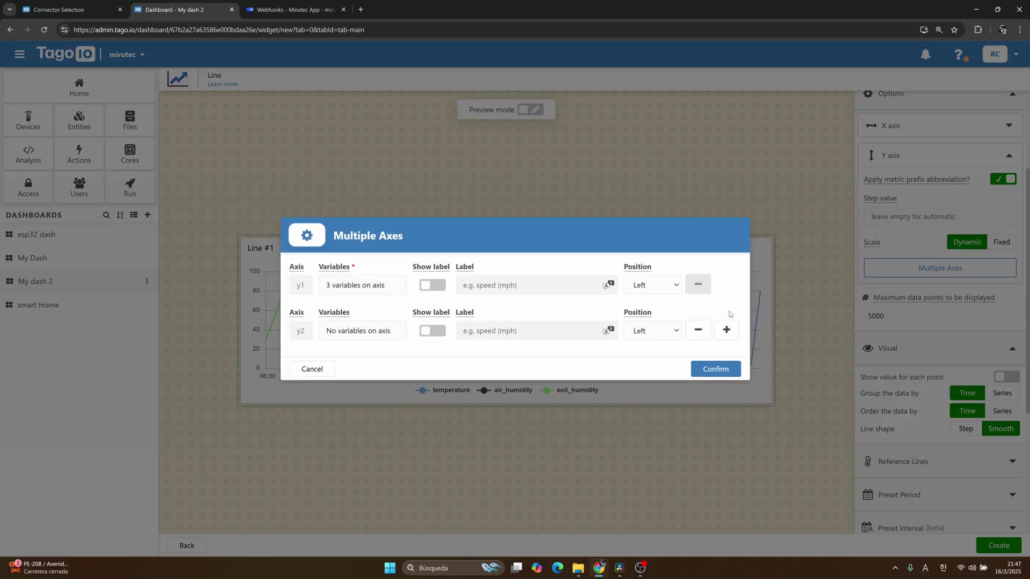
{"action": "left_click", "coordinate": [371, 285]}
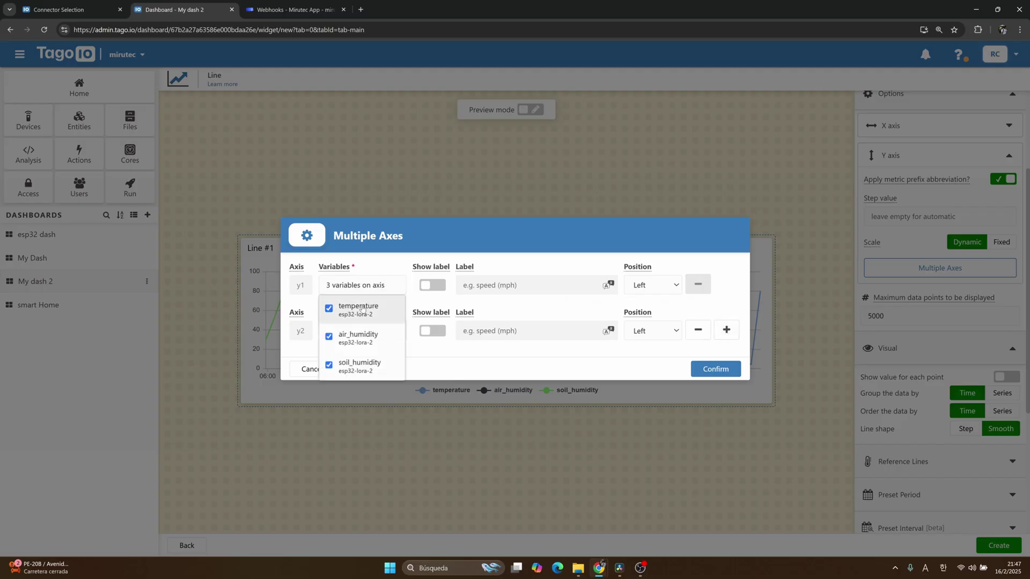
{"action": "left_click", "coordinate": [357, 338]}
{"action": "left_click", "coordinate": [360, 366]}
{"action": "left_click", "coordinate": [479, 290]}
{"action": "left_click", "coordinate": [438, 289]}
{"action": "left_click", "coordinate": [515, 287]}
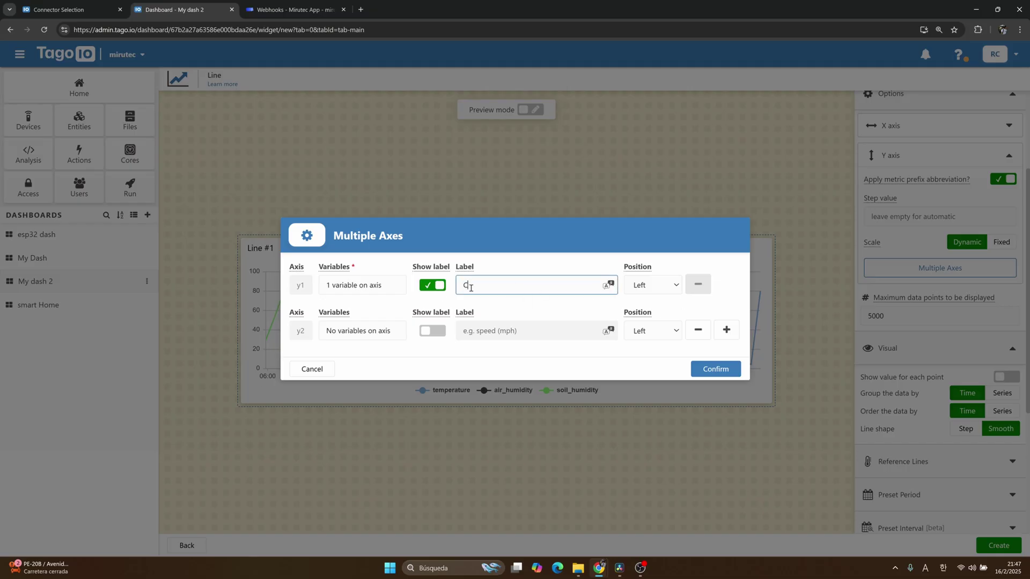
Step: Put air_humidity and soil_humidity on a second axis labelled %, and confirm
{"action": "left_click", "coordinate": [362, 330]}
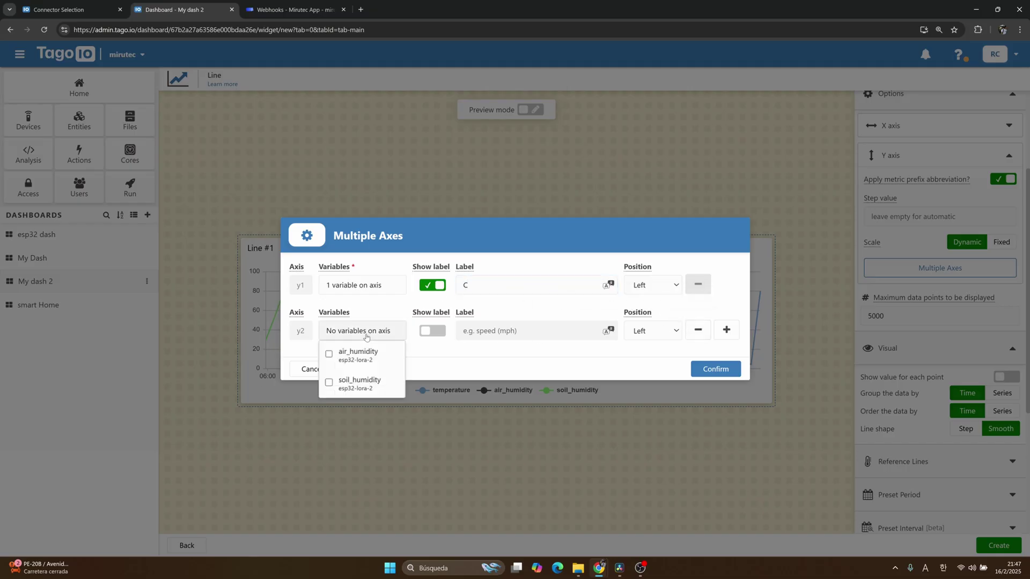
{"action": "left_click", "coordinate": [354, 354]}
{"action": "left_click", "coordinate": [363, 385]}
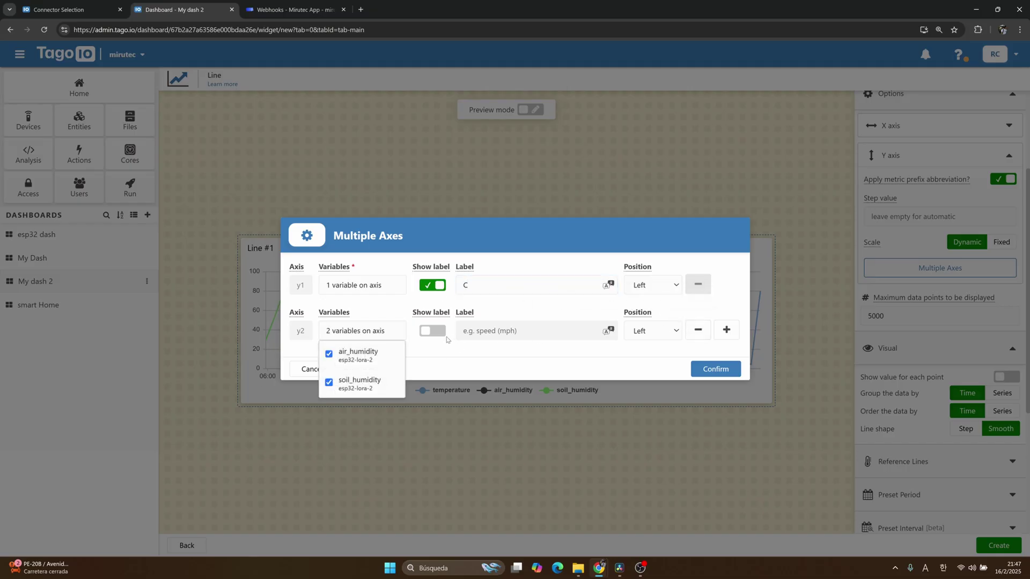
{"action": "left_click", "coordinate": [435, 331]}
{"action": "left_click", "coordinate": [505, 333]}
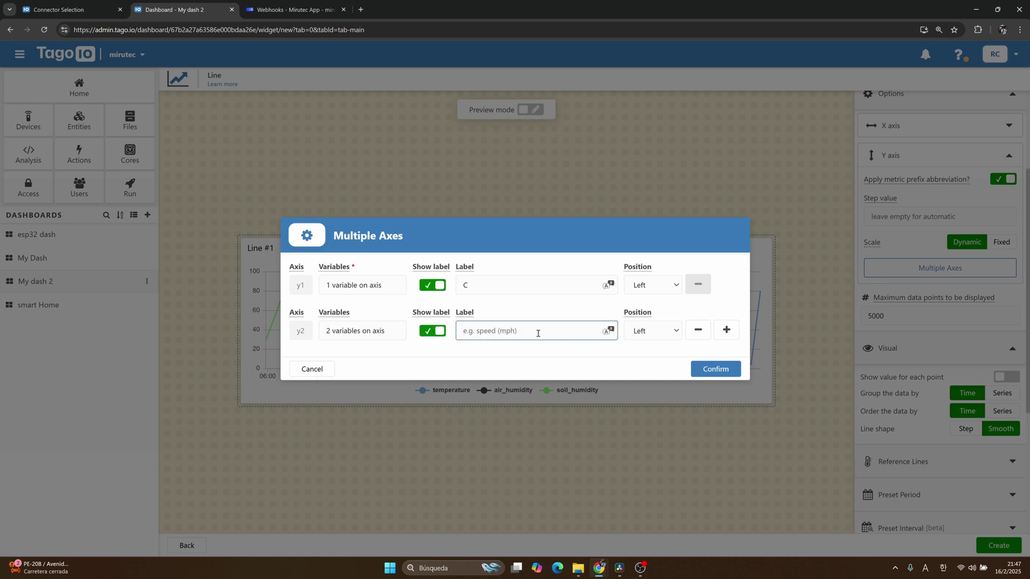
{"action": "left_click", "coordinate": [386, 331]}
{"action": "left_click", "coordinate": [485, 333]}
{"action": "left_click", "coordinate": [672, 359]}
{"action": "left_click", "coordinate": [711, 370]}
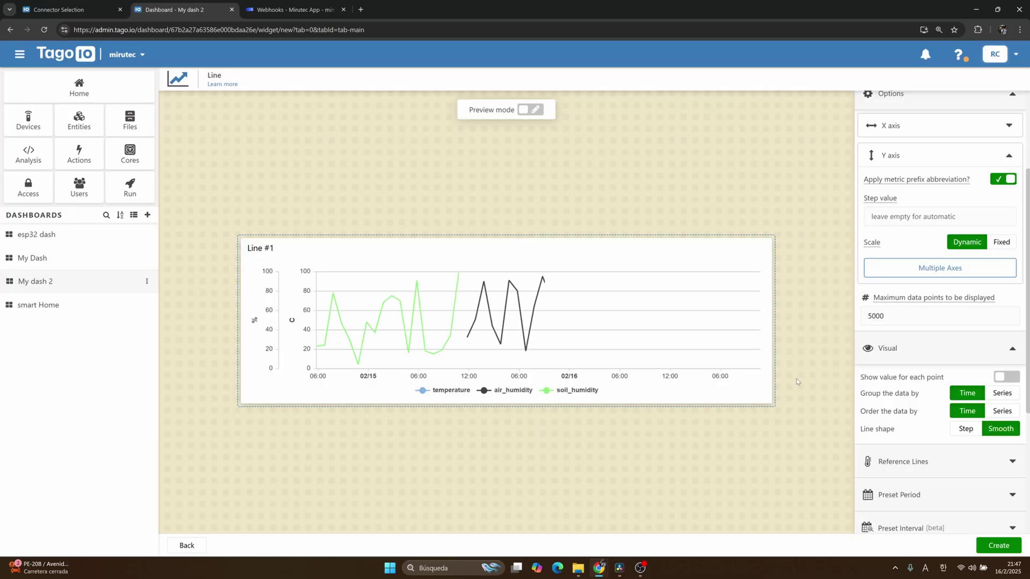
Step: Create Line #1, widen it to two-thirds width, and toggle each legend series to check it
{"action": "left_click", "coordinate": [999, 546]}
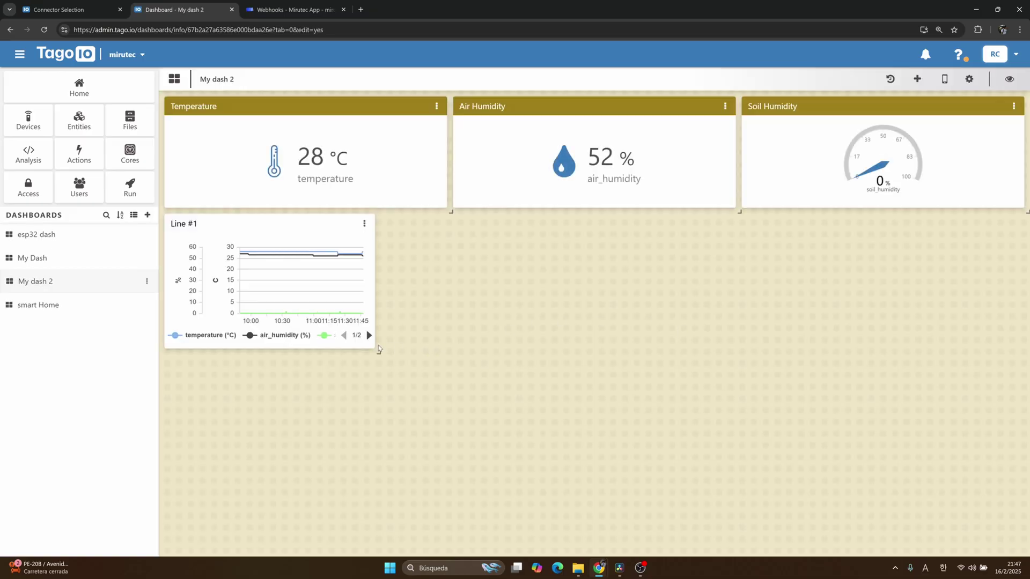
{"action": "left_click_drag", "start_coordinate": [378, 352], "coordinate": [724, 419]}
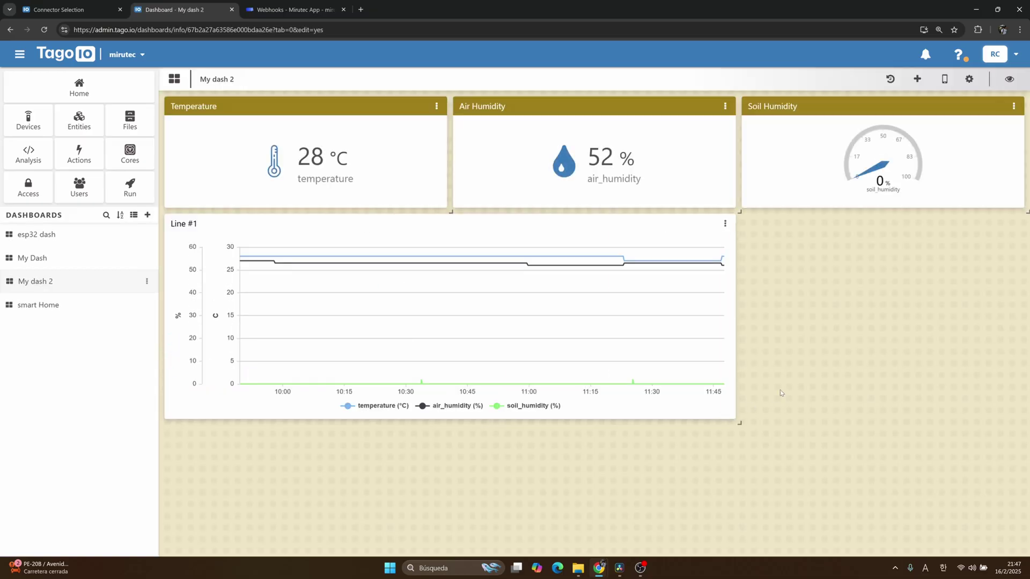
{"action": "left_click", "coordinate": [378, 407]}
{"action": "left_click", "coordinate": [377, 407]}
{"action": "left_click", "coordinate": [377, 406]}
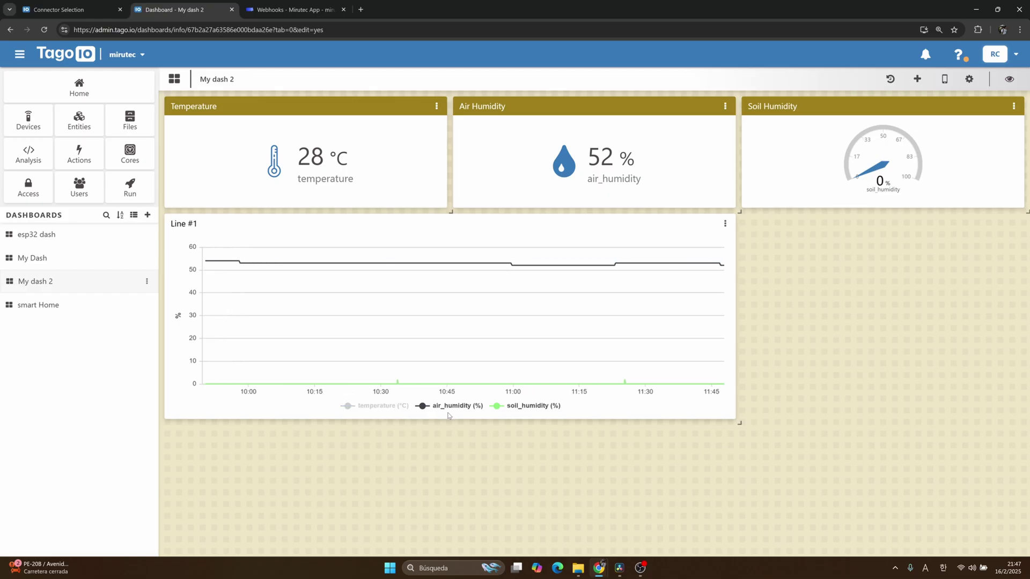
{"action": "left_click", "coordinate": [368, 408]}
{"action": "left_click", "coordinate": [458, 406]}
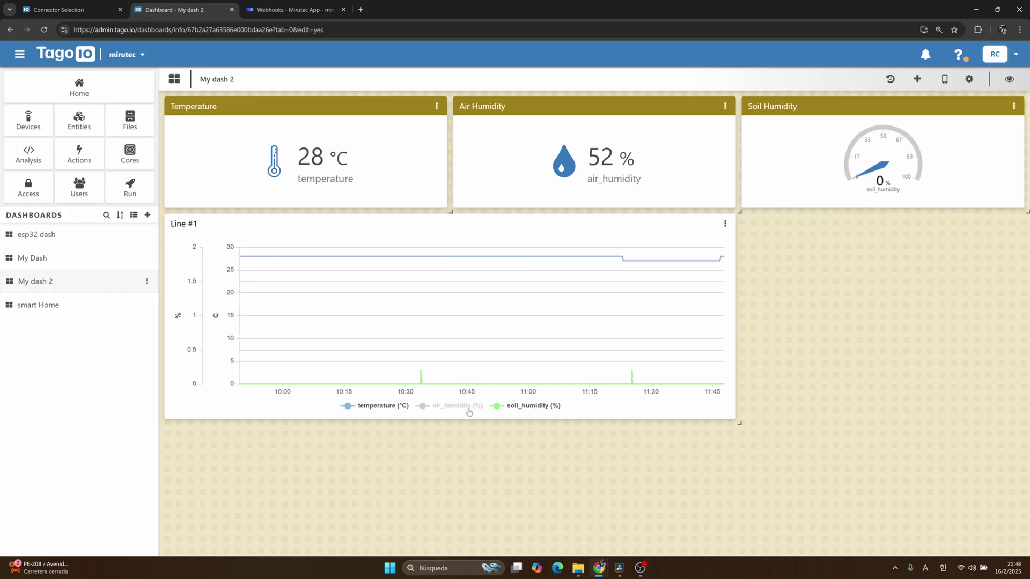
{"action": "left_click", "coordinate": [540, 410]}
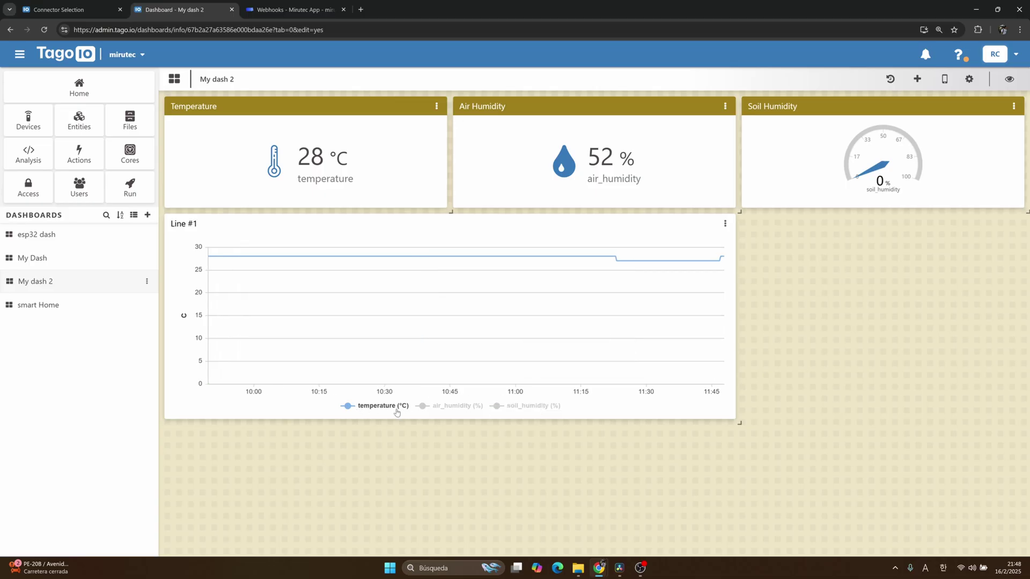
{"action": "left_click", "coordinate": [371, 409]}
{"action": "left_click", "coordinate": [446, 409]}
{"action": "left_click", "coordinate": [498, 410]}
{"action": "left_click", "coordinate": [383, 411]}
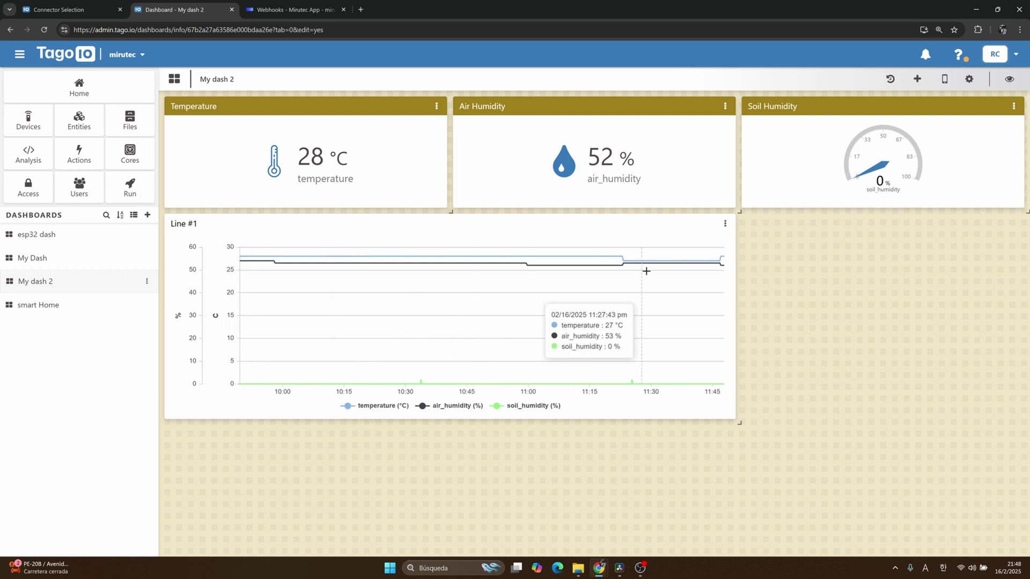
Step: Add a Clock widget with its timezone set to (GMT-05:00) Lima
{"action": "left_click", "coordinate": [917, 79]}
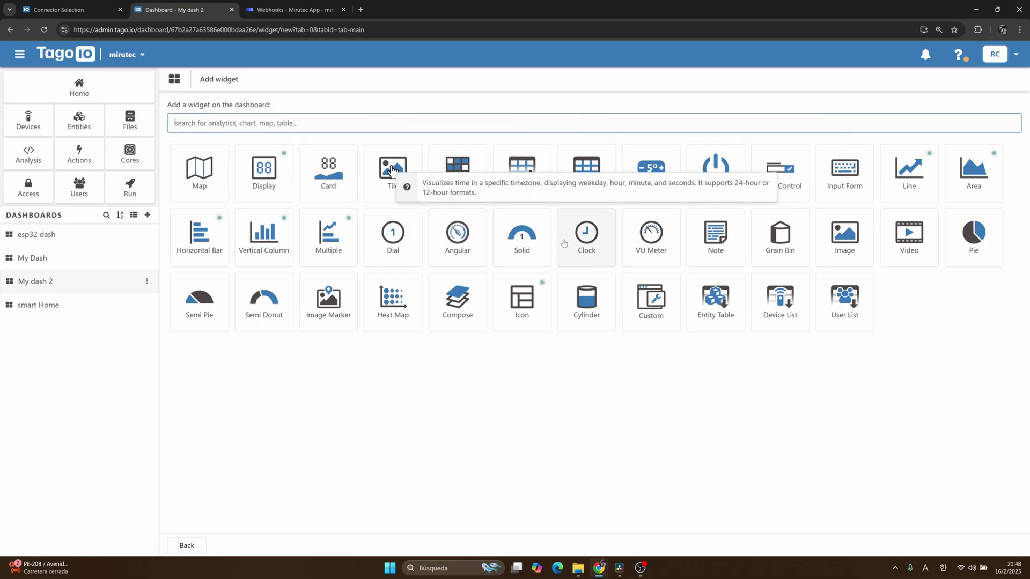
{"action": "left_click", "coordinate": [586, 239]}
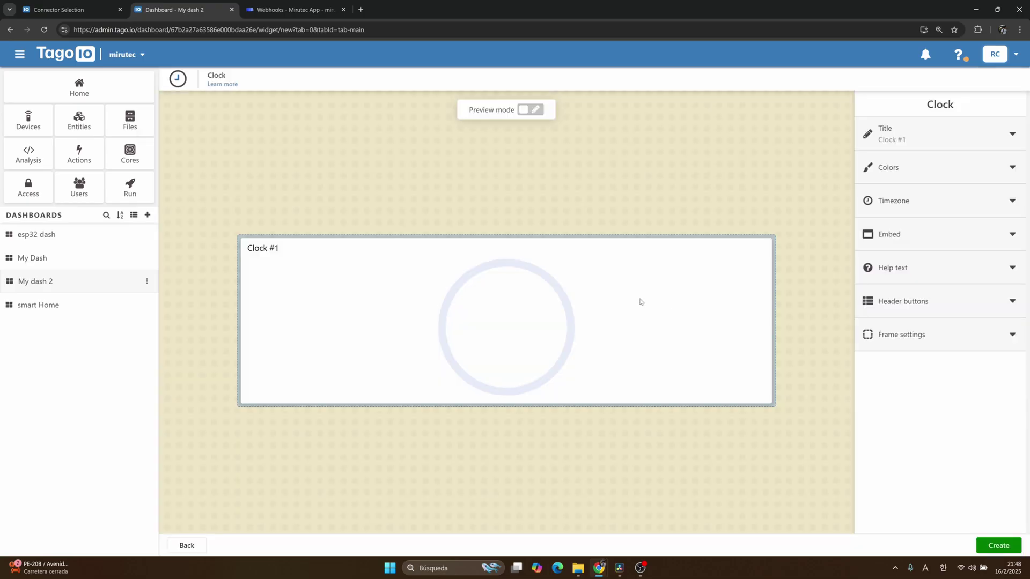
{"action": "left_click", "coordinate": [922, 202]}
{"action": "left_click", "coordinate": [932, 251]}
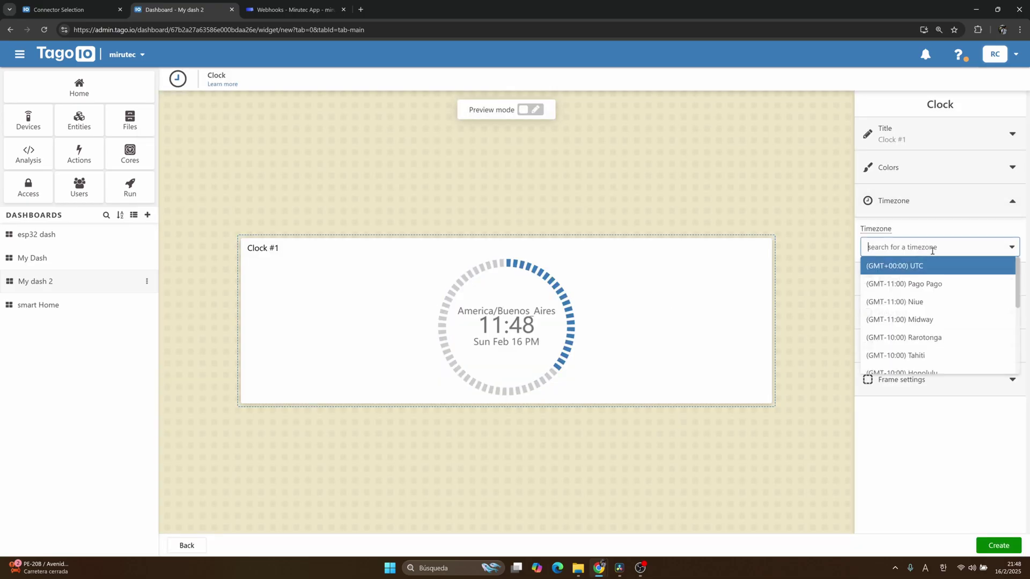
{"action": "type", "text": "ima"}
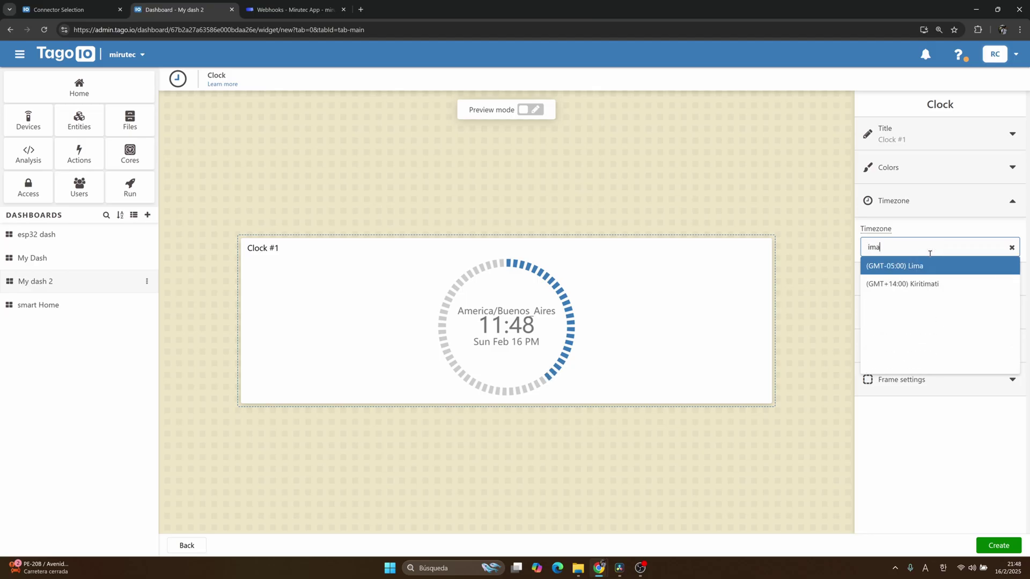
{"action": "left_click", "coordinate": [919, 270]}
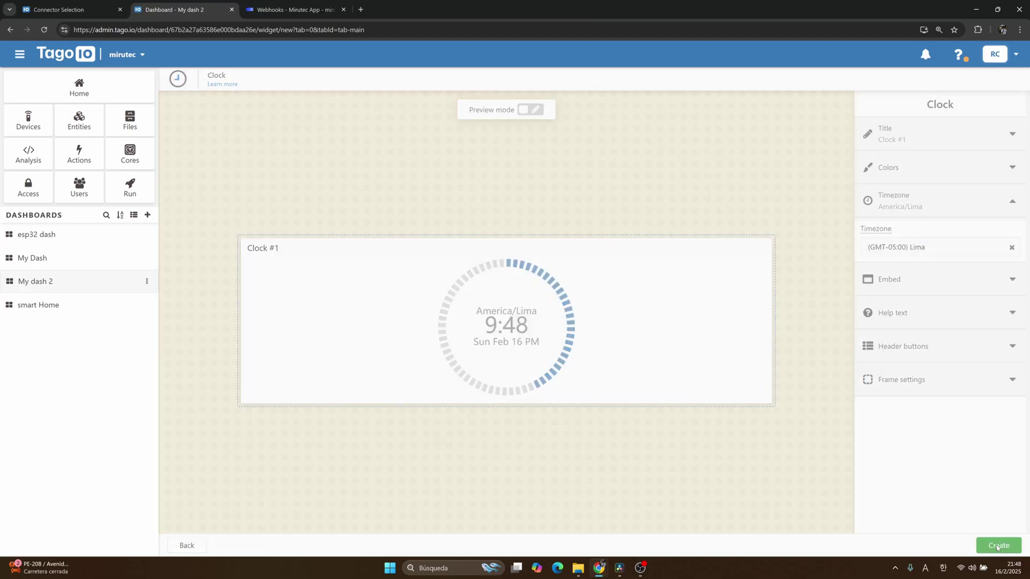
{"action": "left_click", "coordinate": [997, 545]}
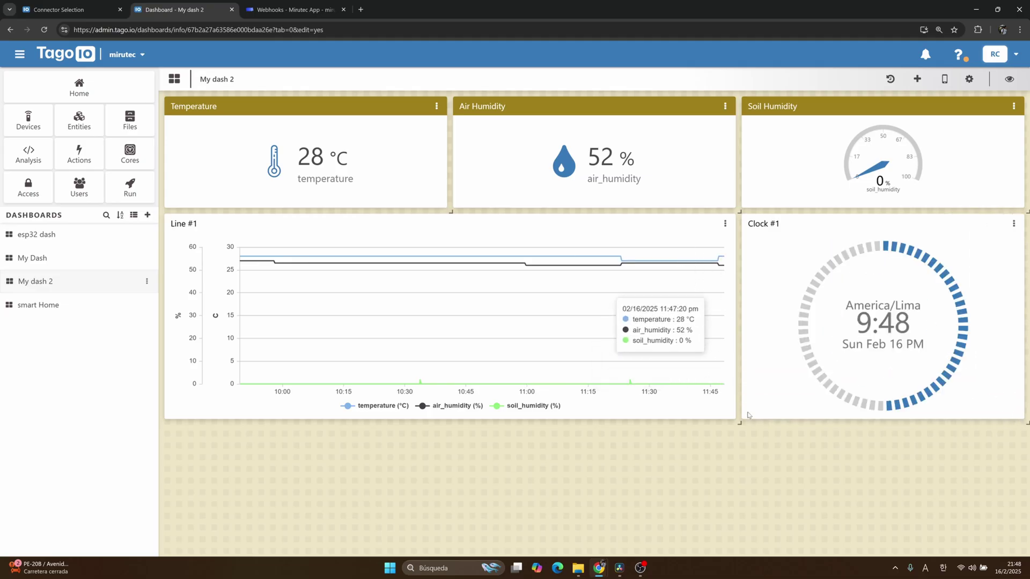
Step: Start an Image Marker widget with esp32-lora-2's temperature as the first data source
{"action": "left_click", "coordinate": [917, 79]}
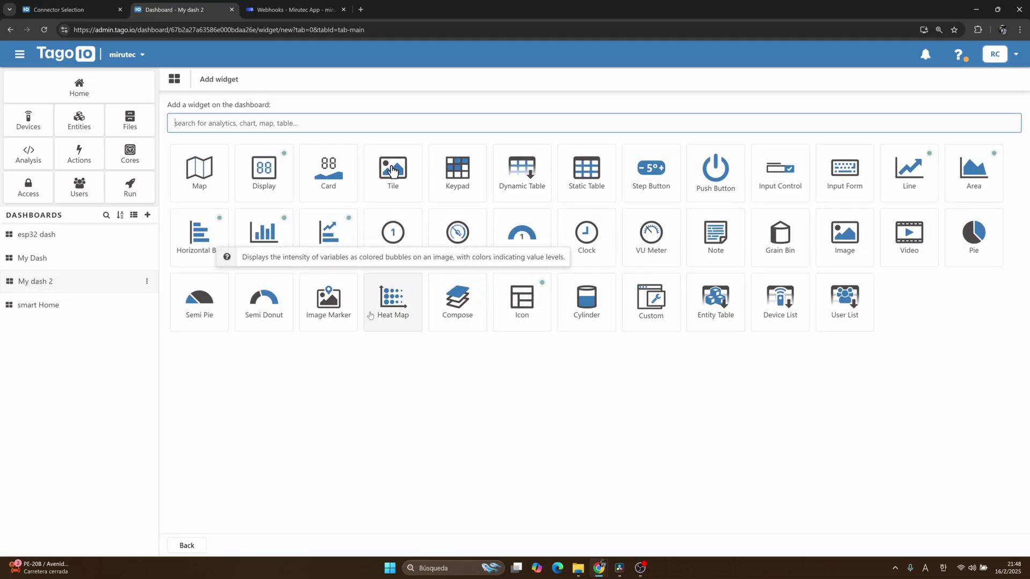
{"action": "left_click", "coordinate": [346, 308]}
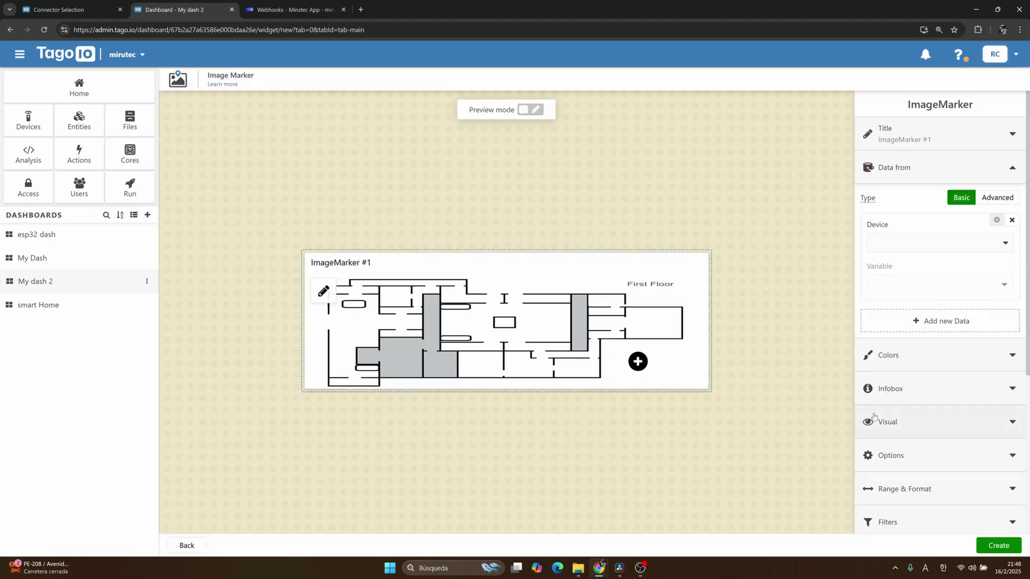
{"action": "left_click", "coordinate": [970, 248]}
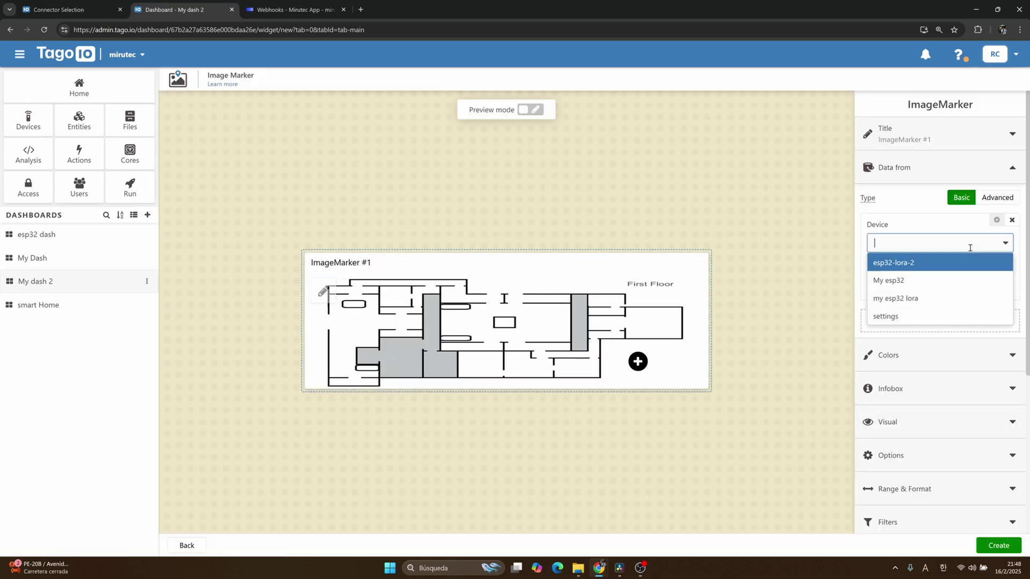
{"action": "left_click", "coordinate": [921, 264]}
{"action": "left_click", "coordinate": [923, 283]}
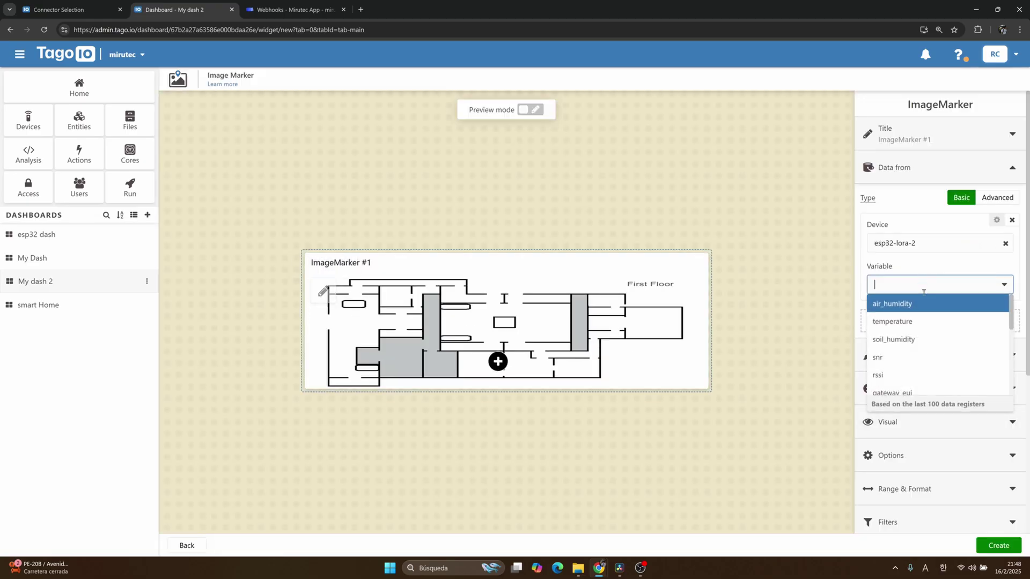
{"action": "left_click", "coordinate": [926, 321]}
Step: Add esp32-lora-2's air_humidity and soil_humidity as the second and third sources
{"action": "left_click", "coordinate": [929, 320]}
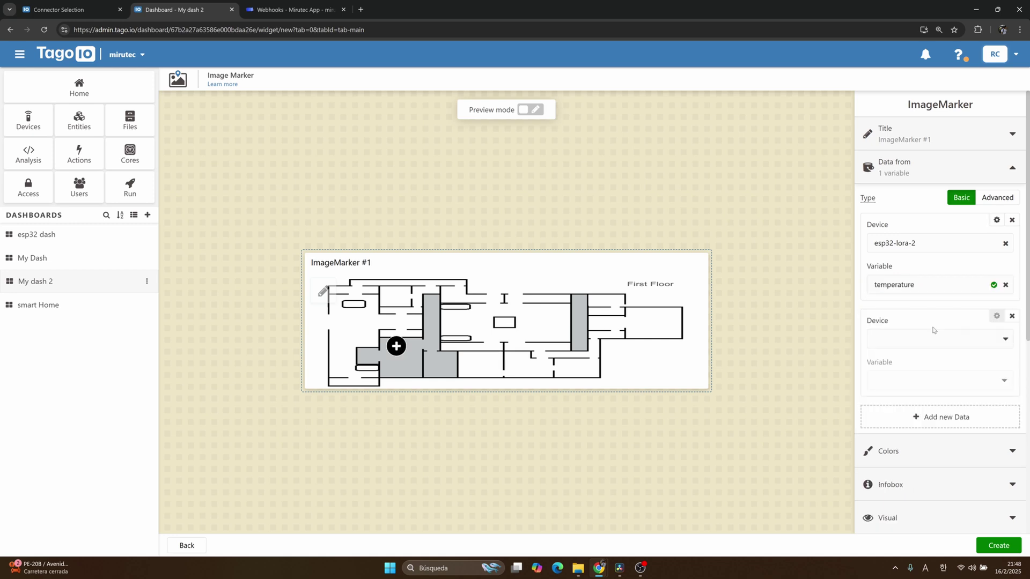
{"action": "left_click", "coordinate": [933, 346]}
{"action": "left_click", "coordinate": [929, 357]}
{"action": "left_click", "coordinate": [920, 382]}
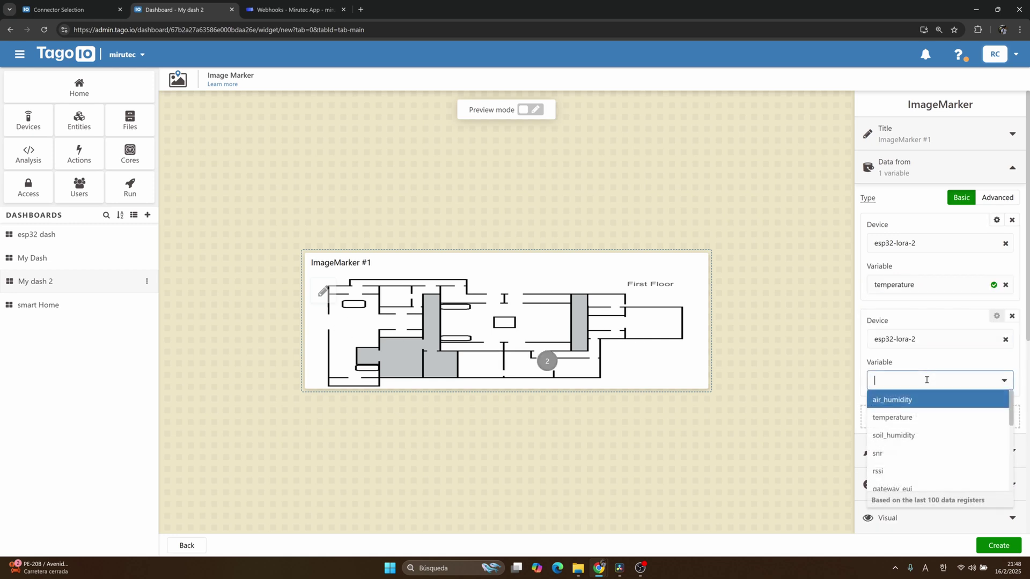
{"action": "left_click", "coordinate": [915, 400]}
{"action": "left_click", "coordinate": [934, 416]}
{"action": "left_click", "coordinate": [938, 432]}
{"action": "left_click", "coordinate": [931, 453]}
{"action": "left_click", "coordinate": [931, 468]}
{"action": "left_click", "coordinate": [933, 393]}
Step: Scroll through the widget settings and attempt to create the Image Marker widget
{"action": "scroll", "coordinate": [966, 451], "scroll_direction": "down", "scroll_amount": 8}
{"action": "scroll", "coordinate": [959, 437], "scroll_direction": "up", "scroll_amount": 6}
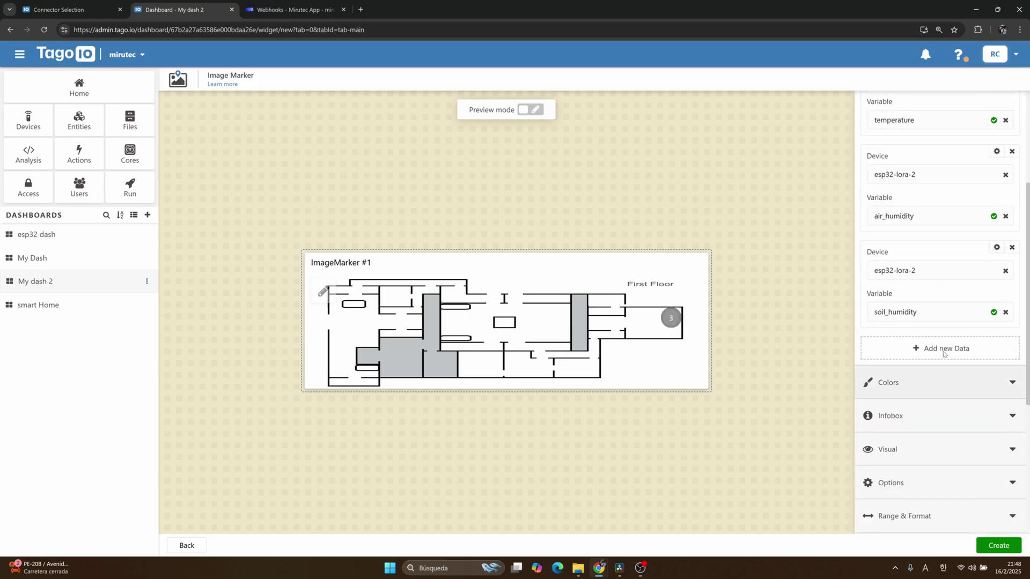
{"action": "scroll", "coordinate": [945, 359], "scroll_direction": "down", "scroll_amount": 3}
{"action": "scroll", "coordinate": [947, 370], "scroll_direction": "down", "scroll_amount": 3}
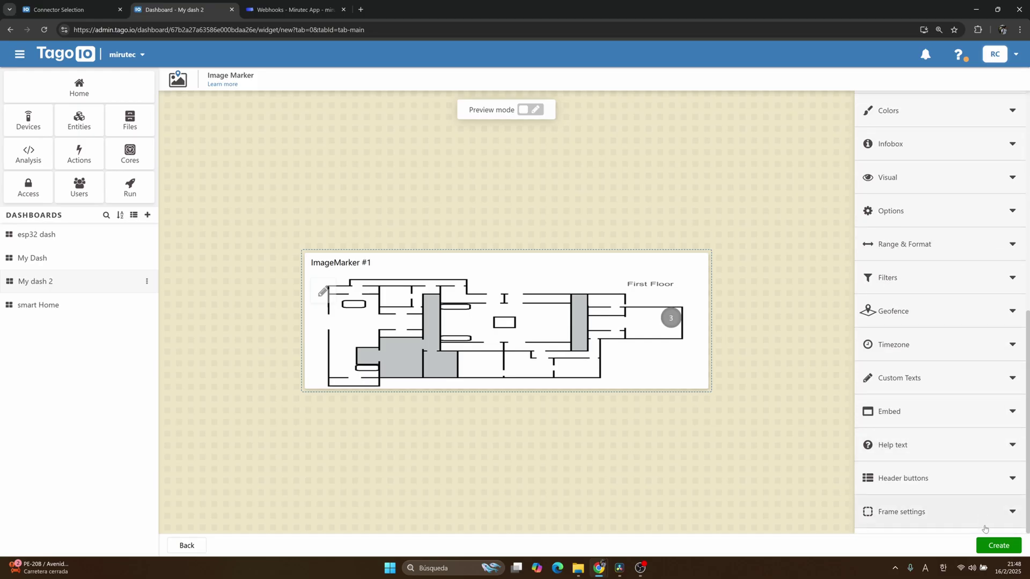
{"action": "left_click", "coordinate": [993, 545]}
{"action": "scroll", "coordinate": [942, 424], "scroll_direction": "down", "scroll_amount": 3}
Step: Store layers in the settings device's test3 variable and create the widget
{"action": "left_click", "coordinate": [909, 335]}
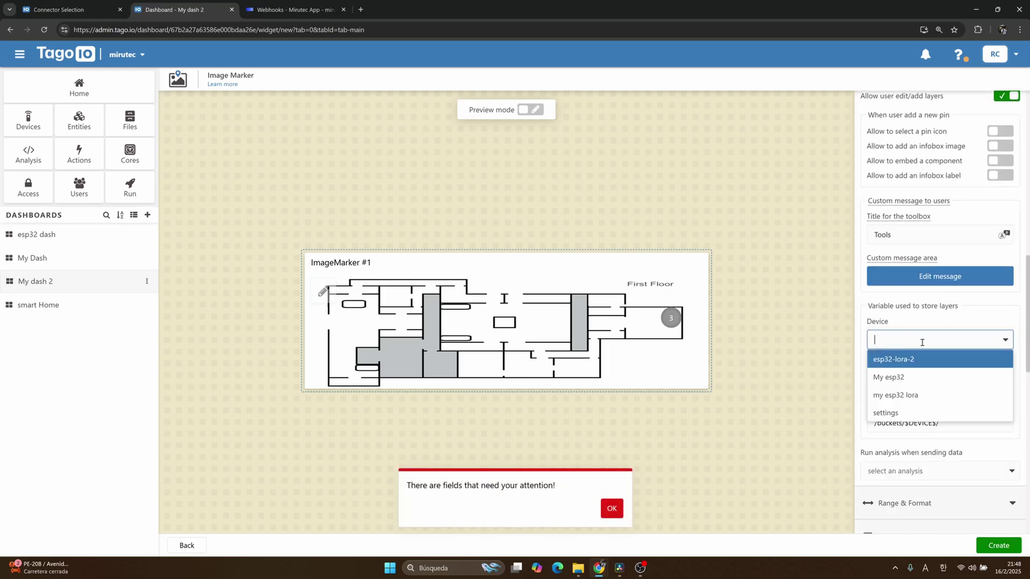
{"action": "left_click", "coordinate": [899, 322]}
{"action": "left_click", "coordinate": [903, 335]}
{"action": "left_click", "coordinate": [906, 320]}
{"action": "left_click", "coordinate": [911, 334]}
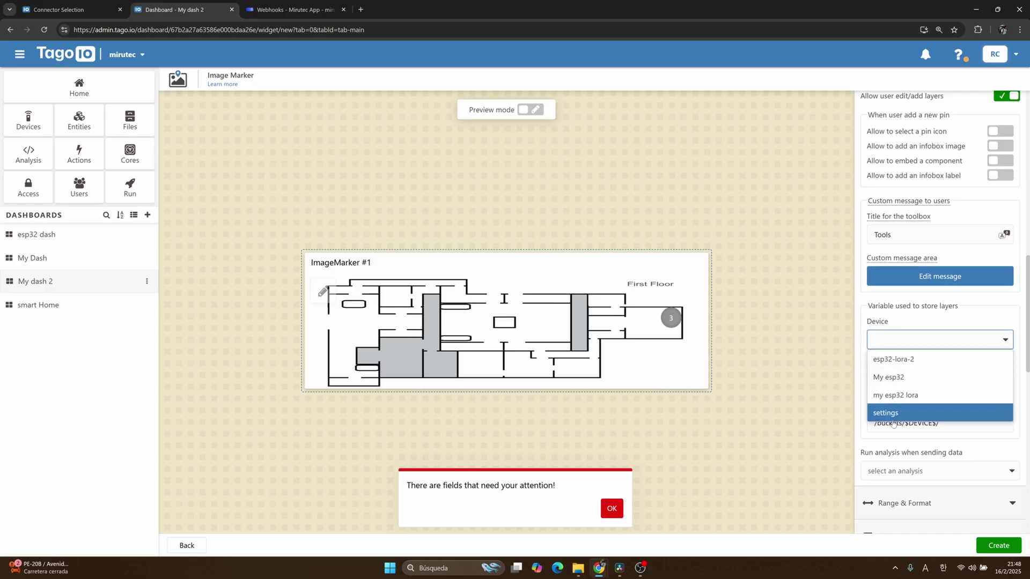
{"action": "left_click", "coordinate": [895, 413]}
{"action": "left_click", "coordinate": [886, 388]}
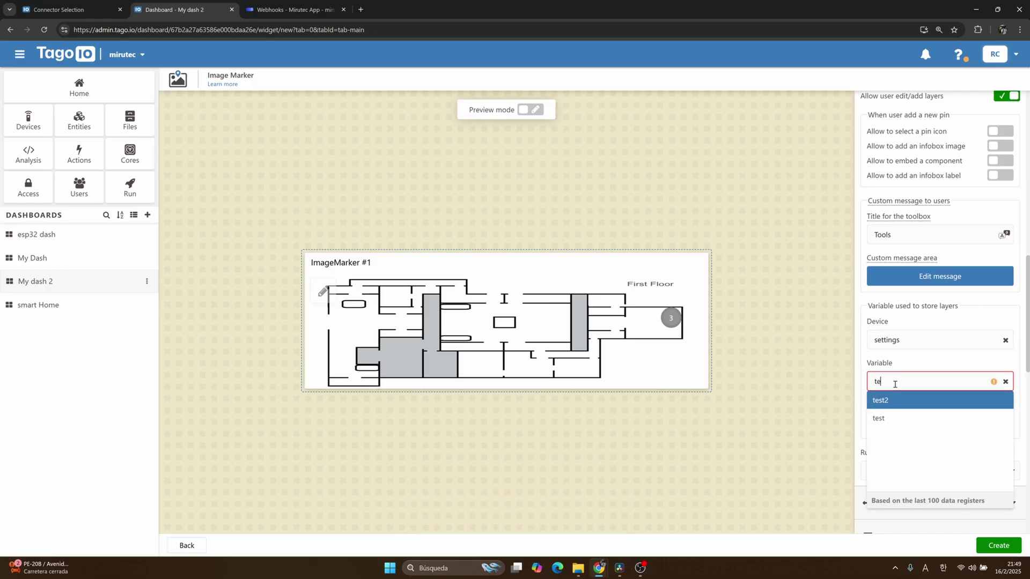
{"action": "type", "text": "test3"}
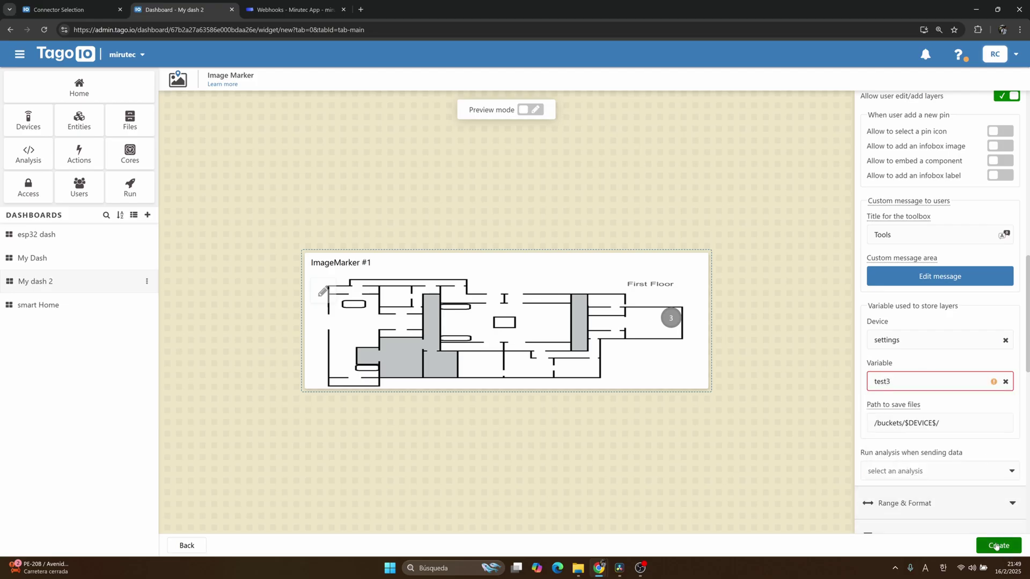
{"action": "left_click", "coordinate": [999, 546]}
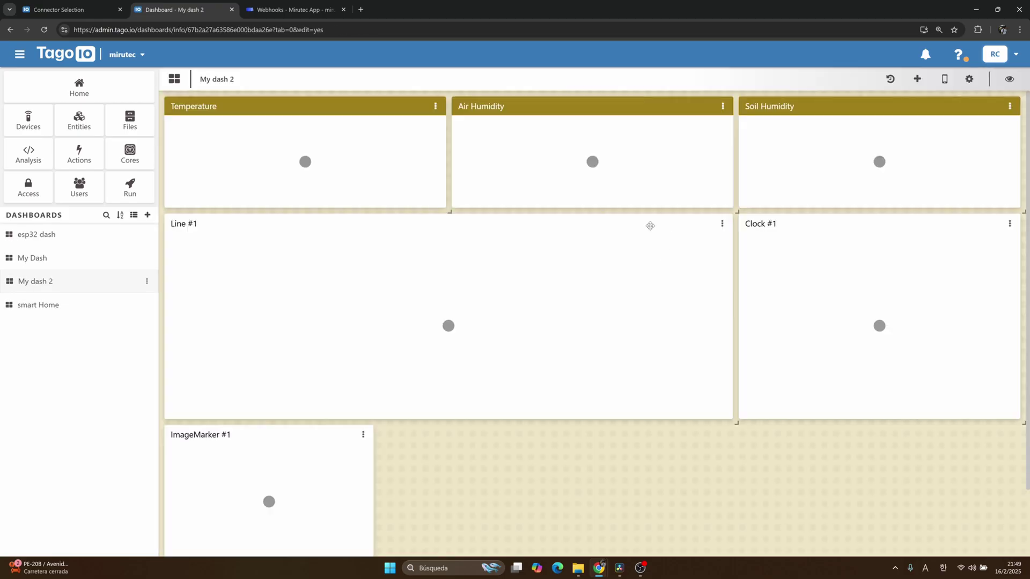
Step: Widen ImageMarker #1 to nearly the full dashboard width
{"action": "scroll", "coordinate": [594, 454], "scroll_direction": "down", "scroll_amount": 2}
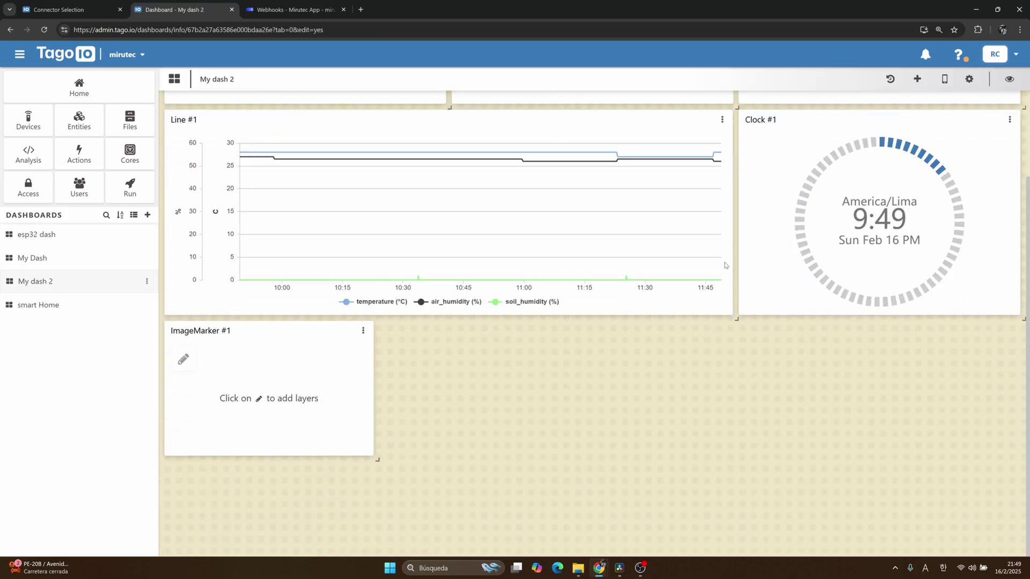
{"action": "scroll", "coordinate": [594, 454], "scroll_direction": "up", "scroll_amount": 2}
{"action": "scroll", "coordinate": [278, 412], "scroll_direction": "down", "scroll_amount": 2}
{"action": "left_click_drag", "start_coordinate": [372, 457], "coordinate": [947, 521]}
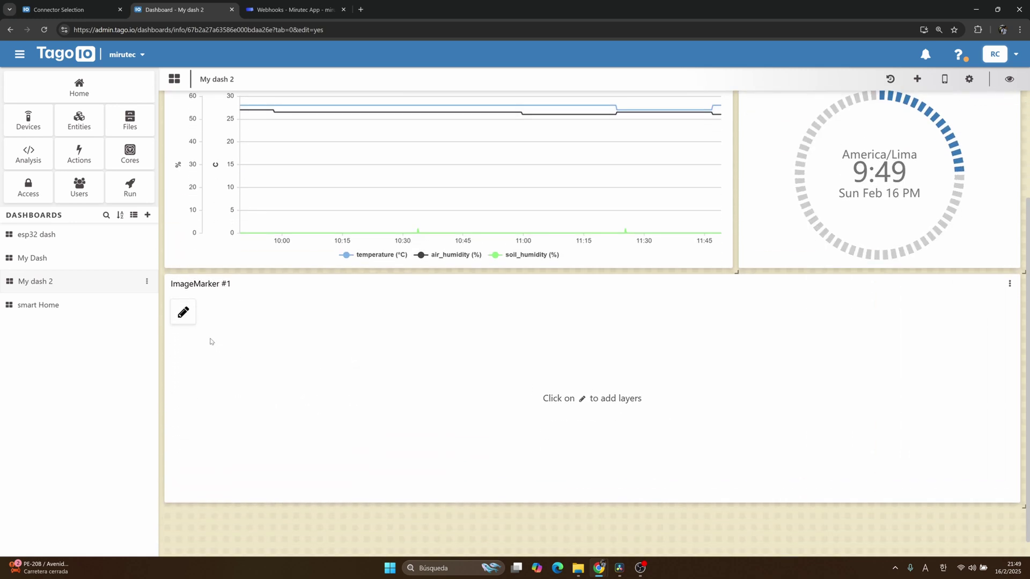
Step: Set the sunset grass field photo as Layer #1's background and save the layer
{"action": "left_click", "coordinate": [185, 315]}
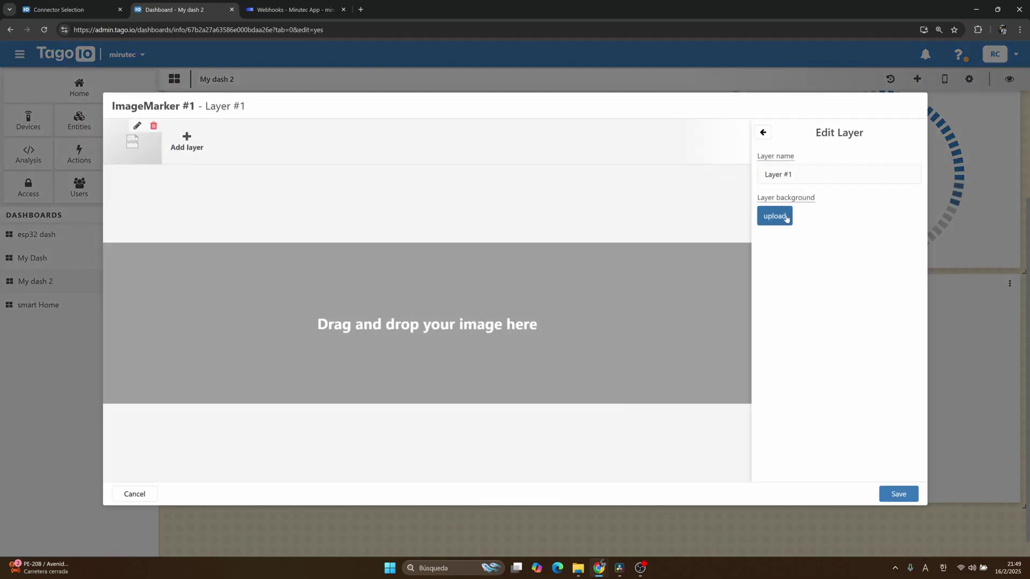
{"action": "left_click", "coordinate": [787, 218]}
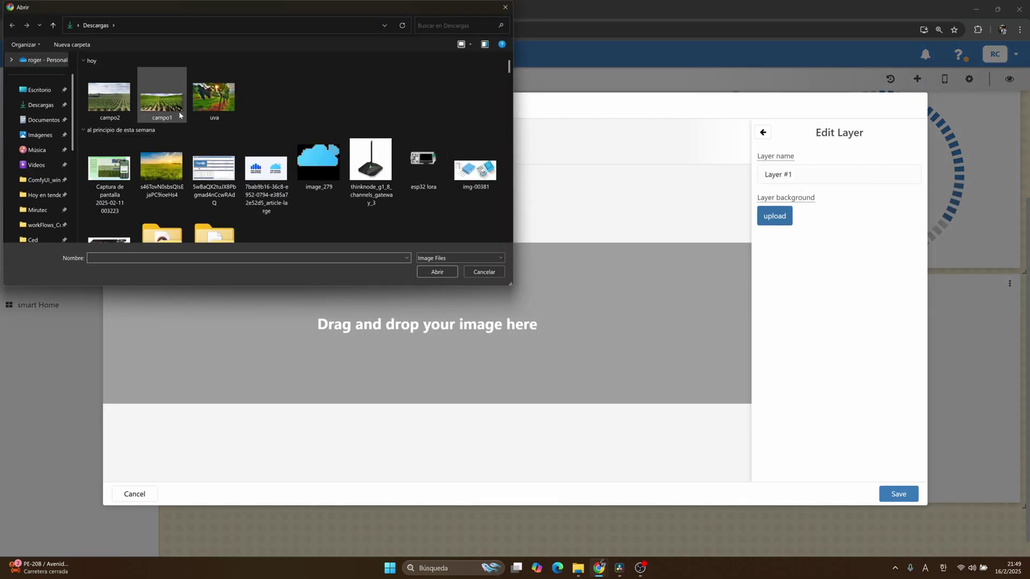
{"action": "left_click", "coordinate": [161, 167]}
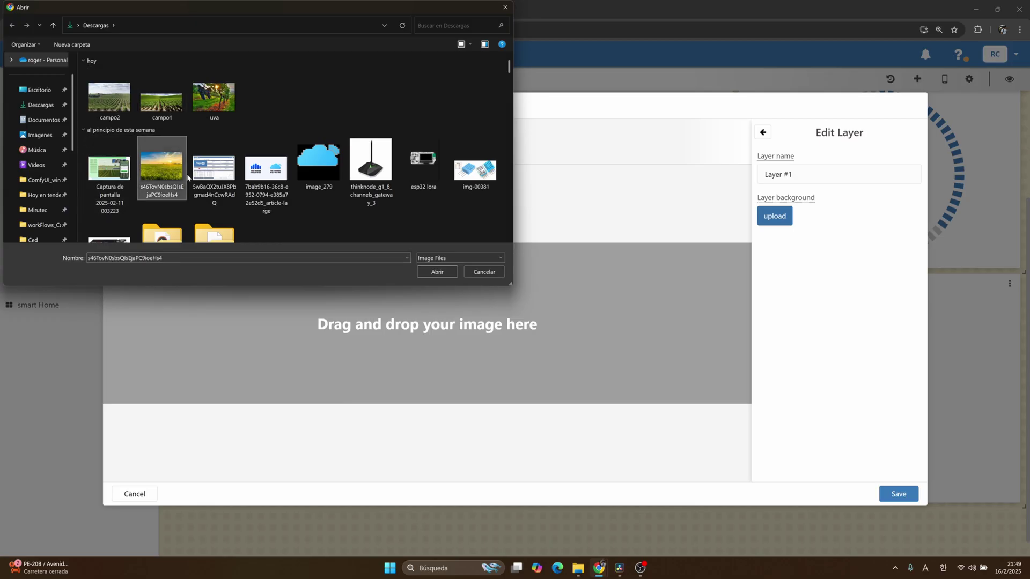
{"action": "left_click", "coordinate": [437, 272]}
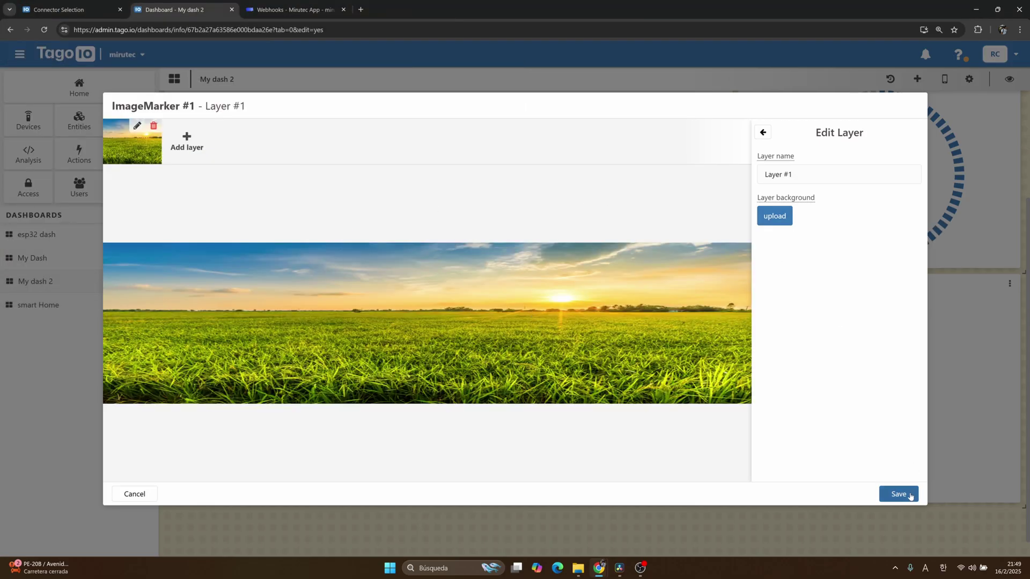
{"action": "left_click", "coordinate": [911, 494]}
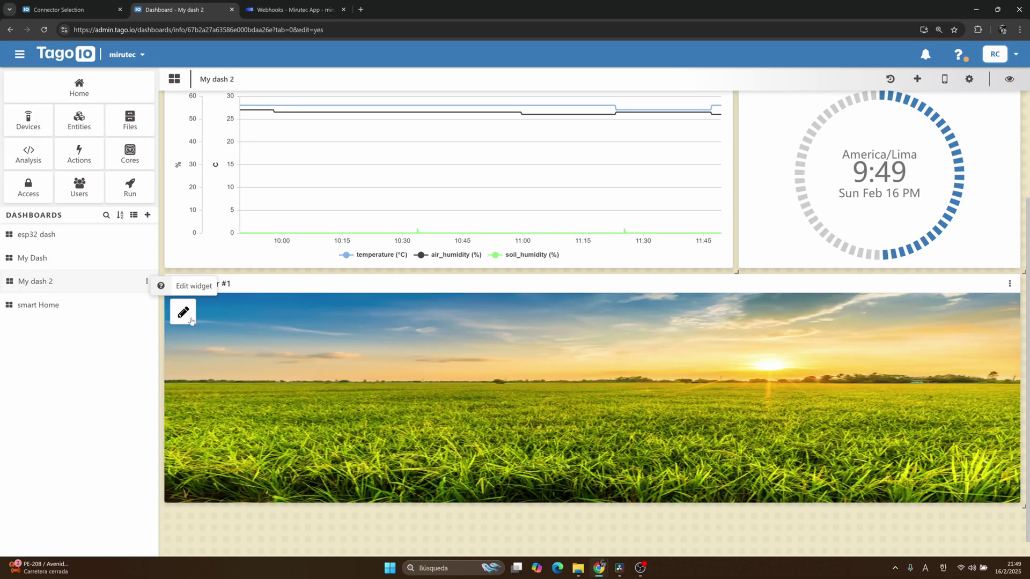
Step: Add and save a data pin on the field image, showing 28 °C, 52 % air and 0 % soil humidity
{"action": "left_click", "coordinate": [183, 312]}
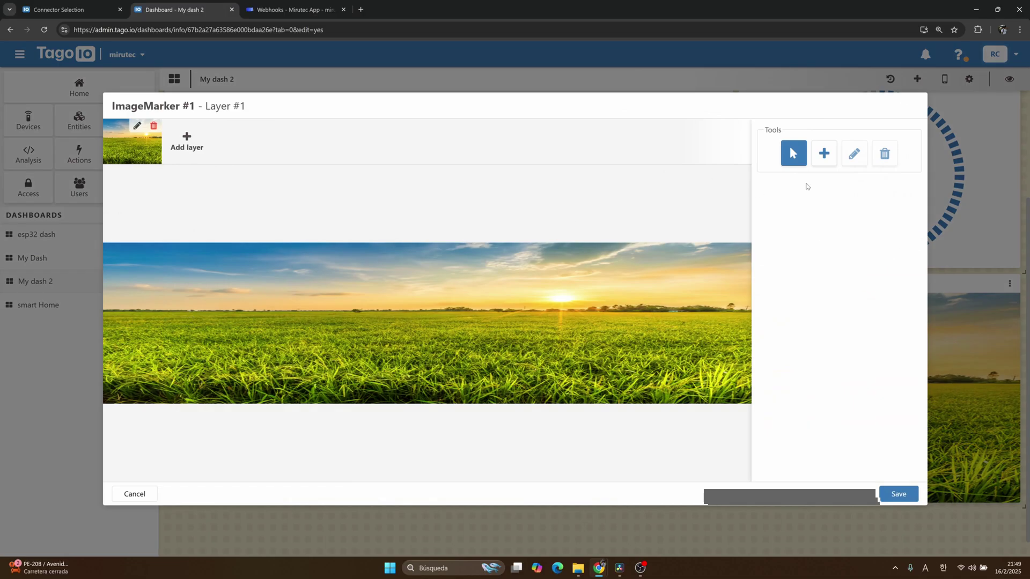
{"action": "left_click", "coordinate": [825, 153]}
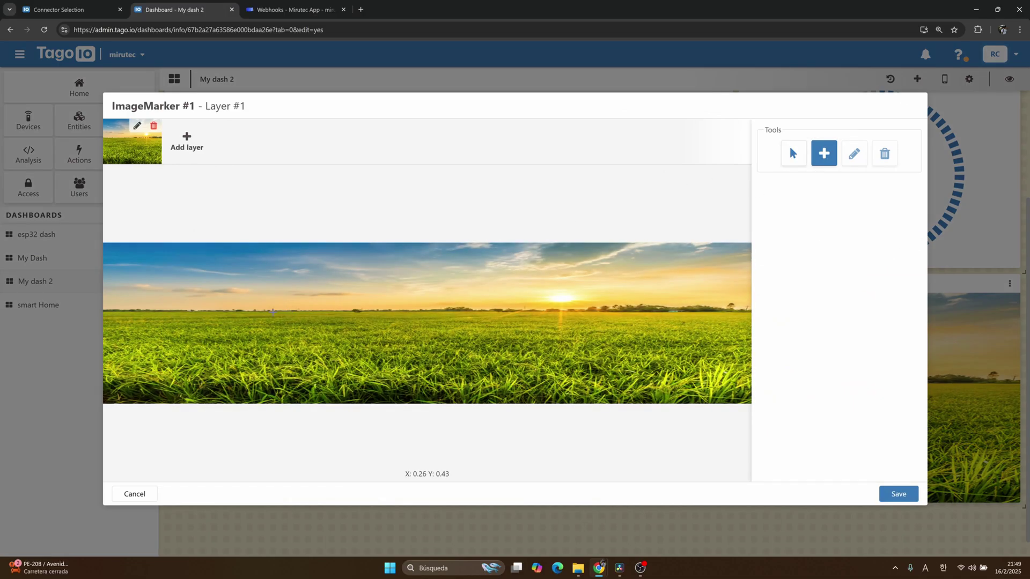
{"action": "left_click", "coordinate": [260, 313]}
{"action": "left_click", "coordinate": [813, 197]}
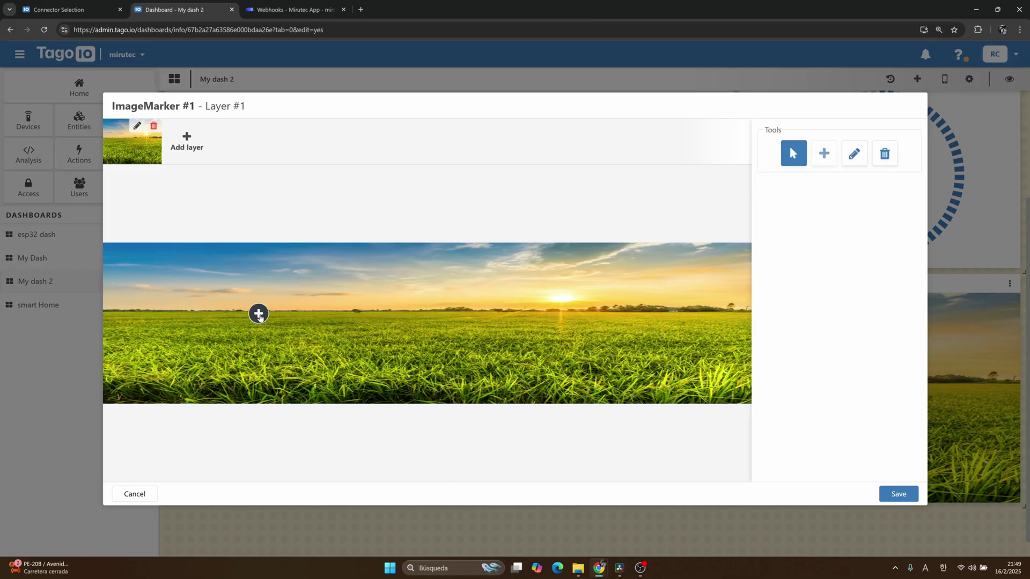
{"action": "left_click", "coordinate": [898, 493]}
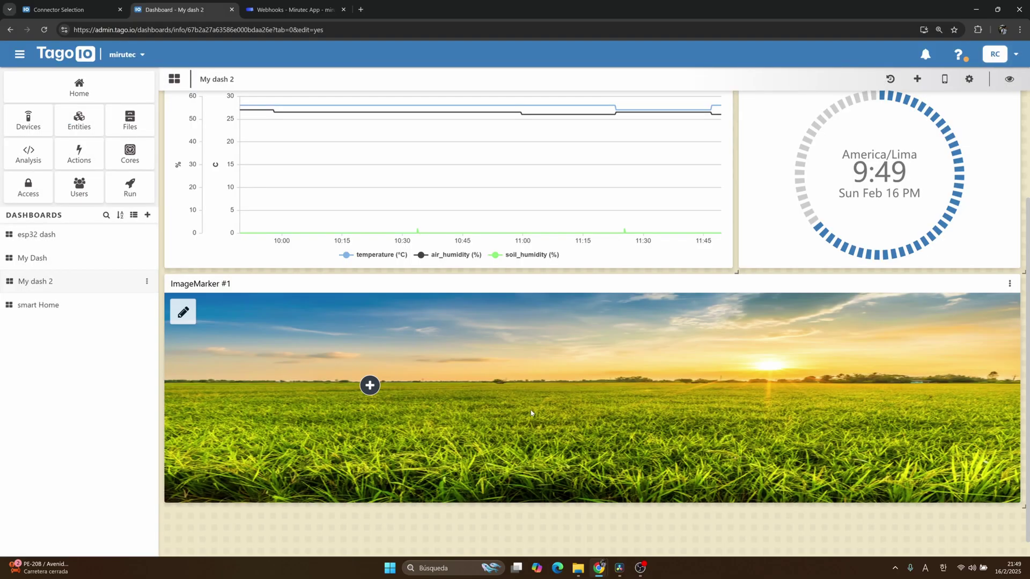
{"action": "left_click", "coordinate": [370, 386]}
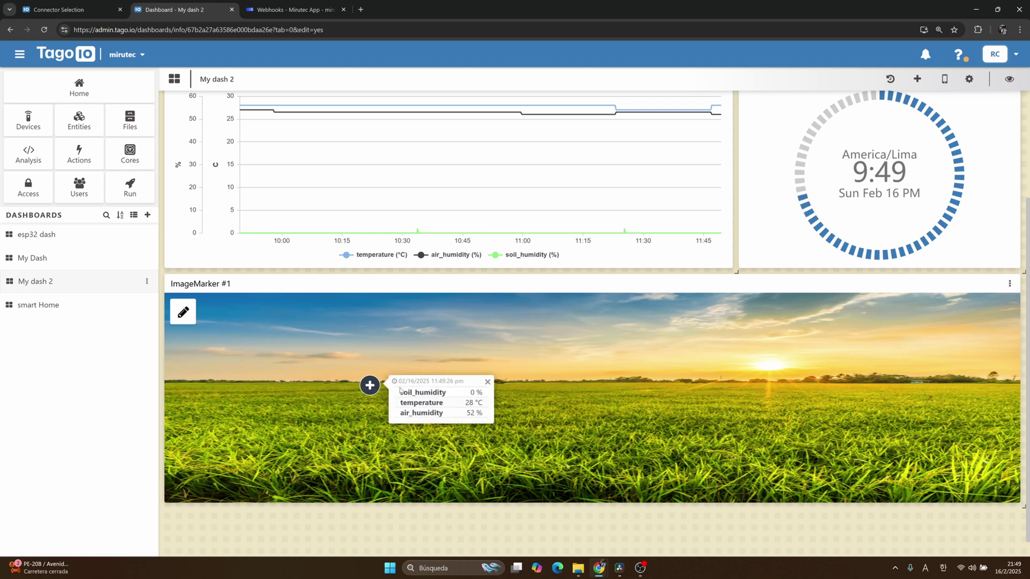
{"action": "left_click", "coordinate": [376, 389]}
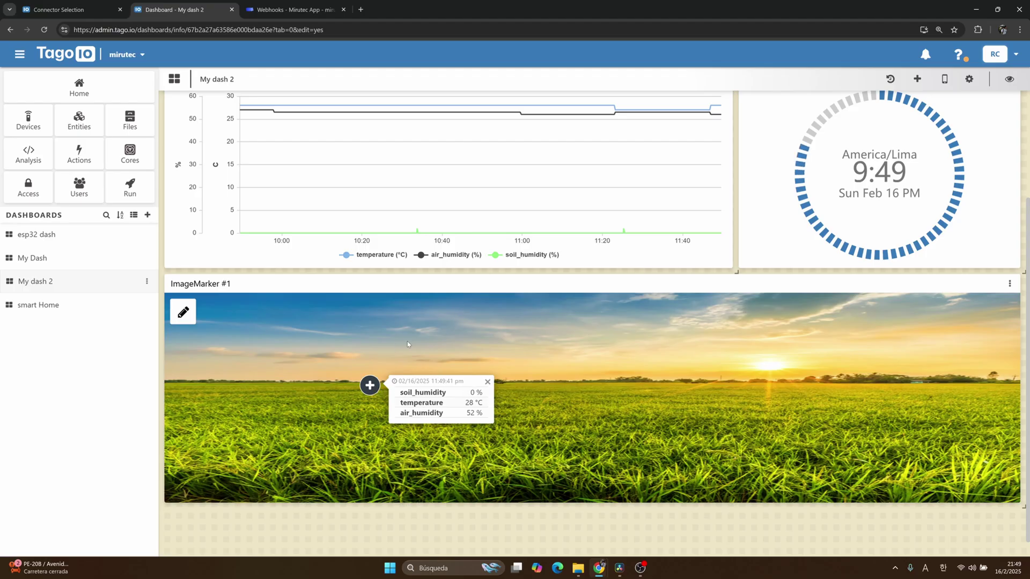
Step: Open ImageMarker #1's settings and expand Options to show the pin and layer permissions
{"action": "left_click", "coordinate": [1010, 286]}
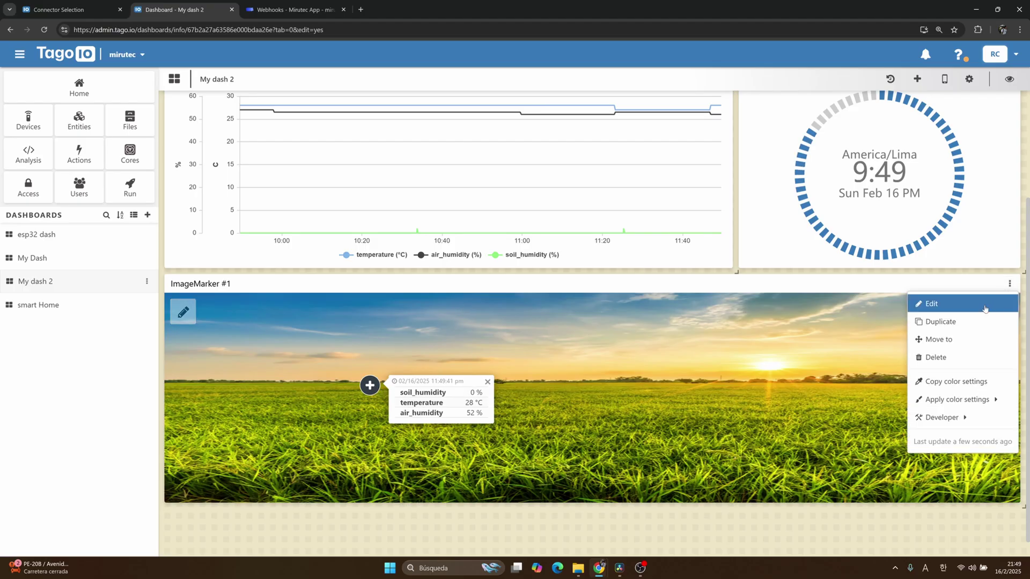
{"action": "left_click", "coordinate": [923, 299]}
{"action": "left_click", "coordinate": [927, 173]}
{"action": "scroll", "coordinate": [947, 322], "scroll_direction": "down", "scroll_amount": 3}
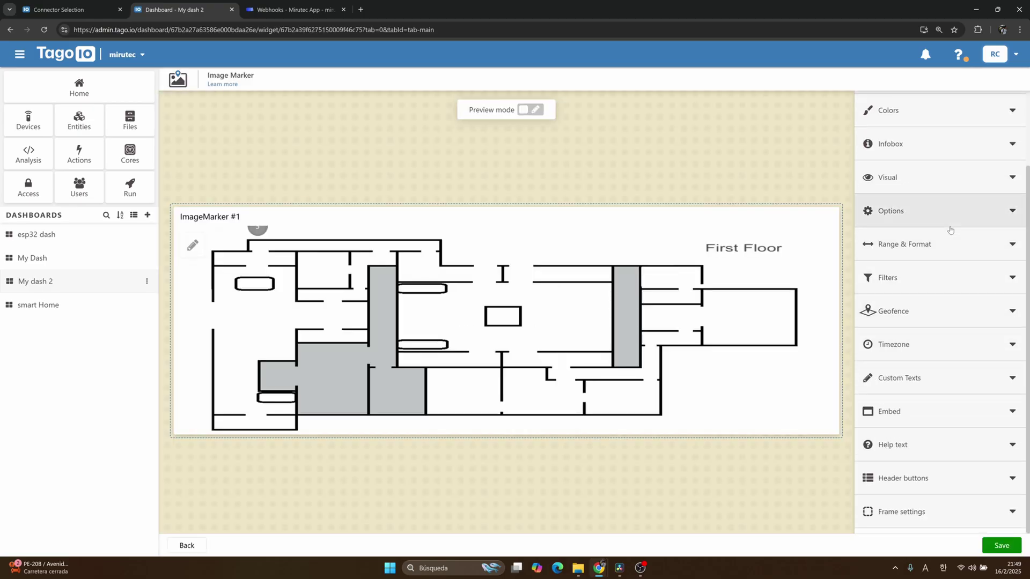
{"action": "left_click", "coordinate": [949, 212]}
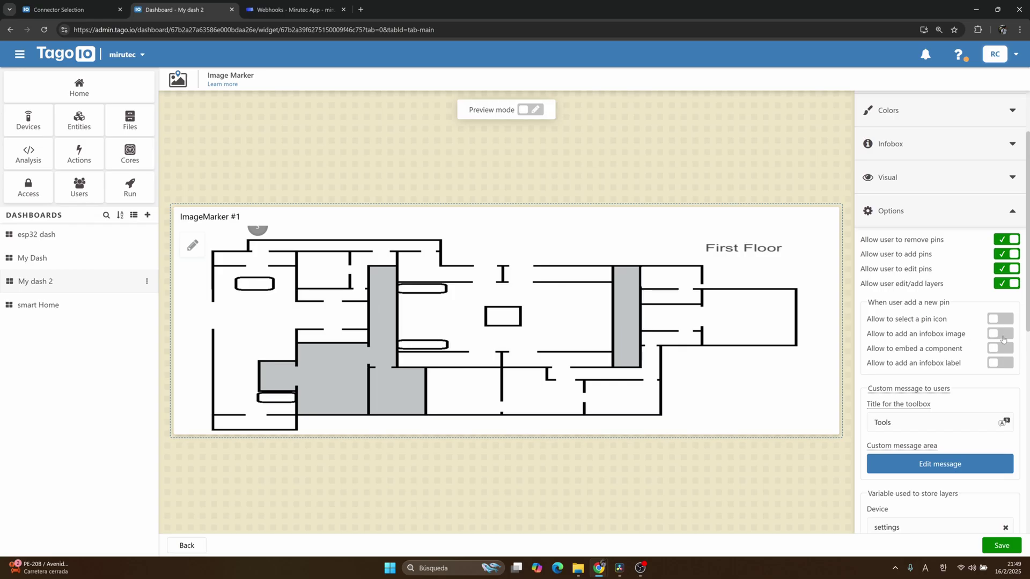
Step: Save the ImageMarker settings and check the pin's readings popup
{"action": "left_click", "coordinate": [1008, 546]}
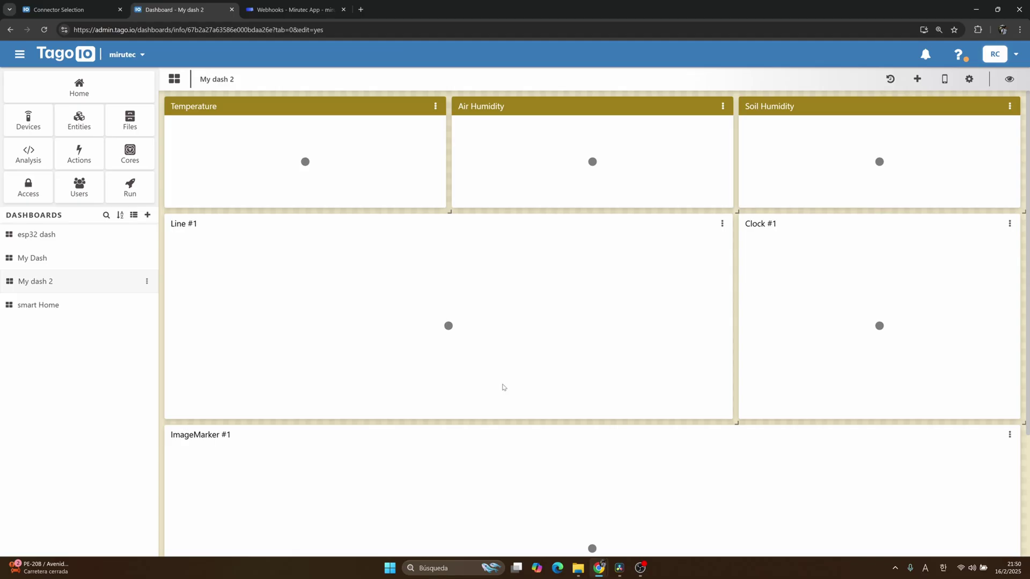
{"action": "scroll", "coordinate": [502, 386], "scroll_direction": "down", "scroll_amount": 4}
{"action": "left_click", "coordinate": [377, 342]}
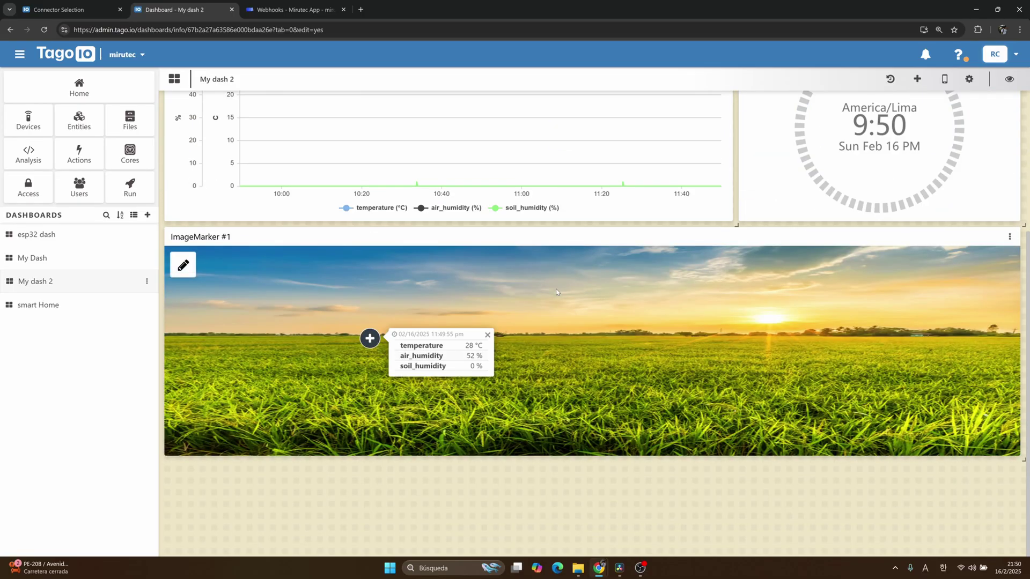
Step: Select the pin in the layer editor to reach its image address field, then cancel without changes
{"action": "left_click", "coordinate": [183, 265]}
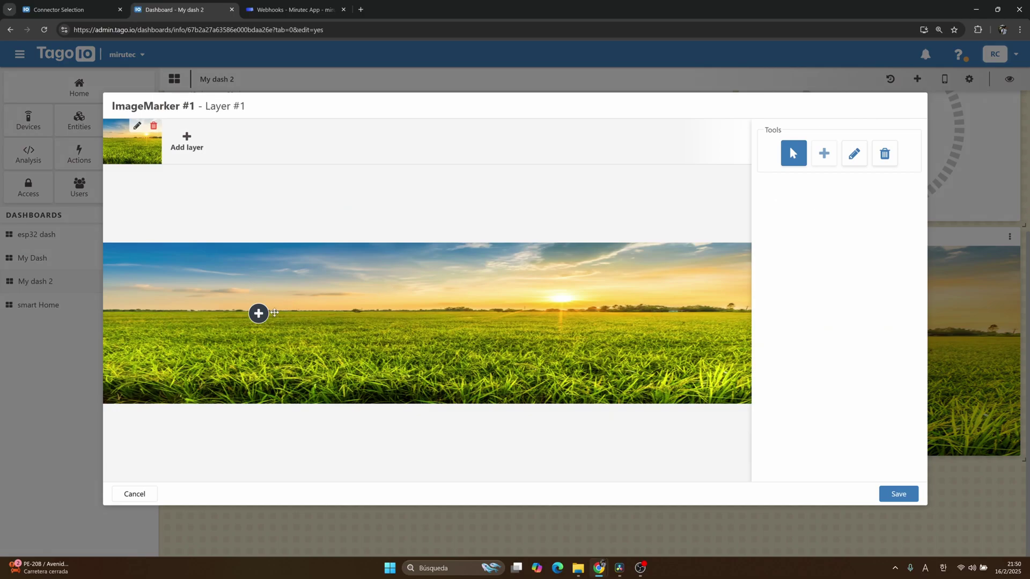
{"action": "left_click", "coordinate": [855, 154]}
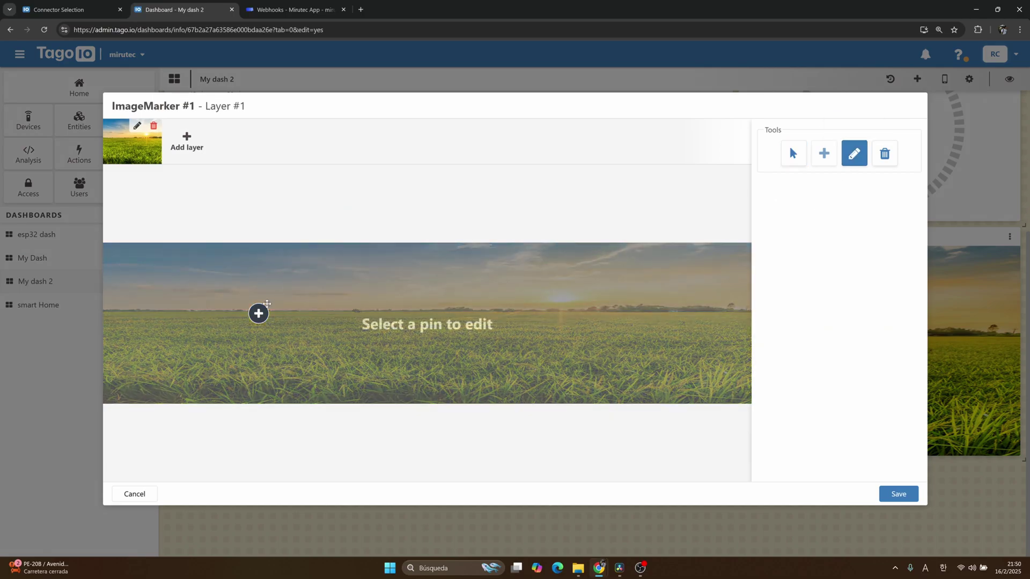
{"action": "left_click", "coordinate": [259, 314]}
{"action": "left_click", "coordinate": [829, 256]}
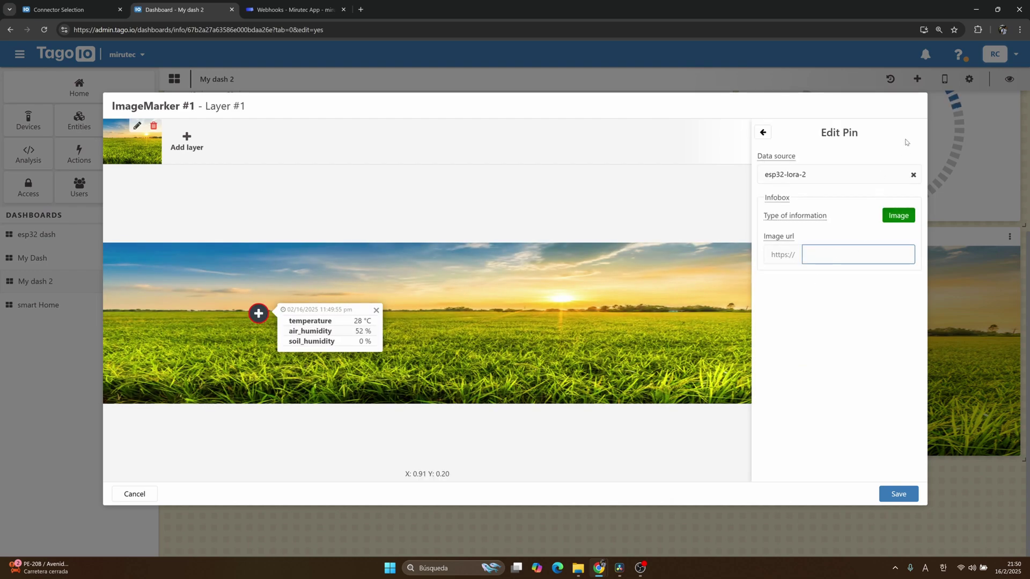
{"action": "left_click", "coordinate": [135, 494]}
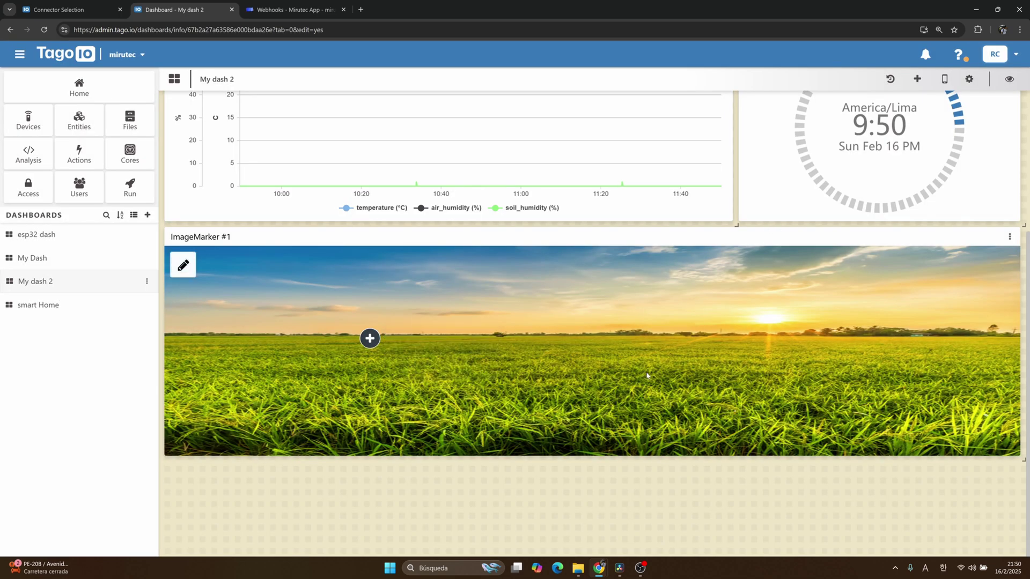
{"action": "scroll", "coordinate": [429, 322], "scroll_direction": "up", "scroll_amount": 4}
{"action": "scroll", "coordinate": [364, 256], "scroll_direction": "down", "scroll_amount": 3}
{"action": "scroll", "coordinate": [425, 303], "scroll_direction": "up", "scroll_amount": 2}
{"action": "scroll", "coordinate": [556, 376], "scroll_direction": "down", "scroll_amount": 1}
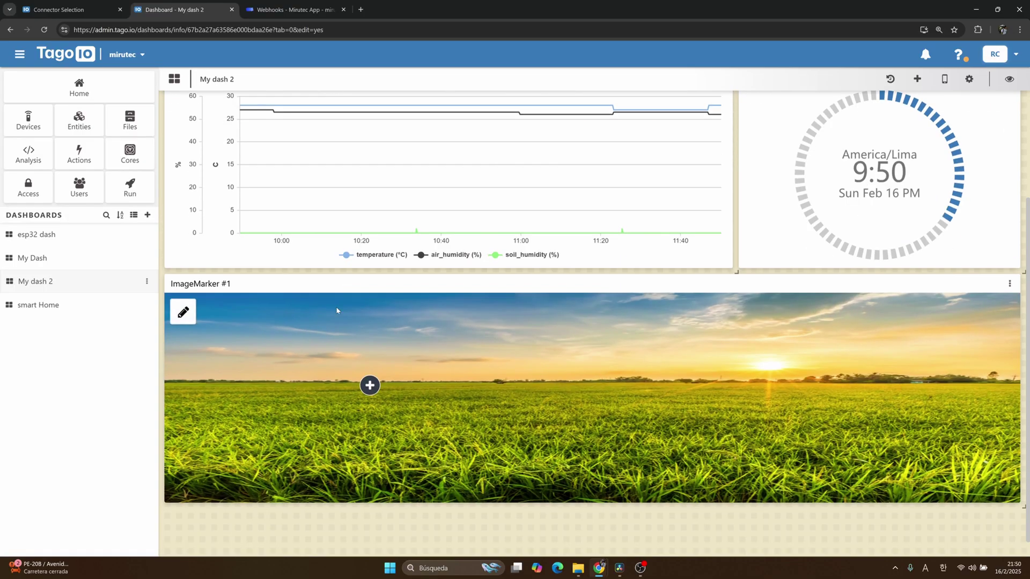
{"action": "scroll", "coordinate": [336, 307], "scroll_direction": "up", "scroll_amount": 1}
Step: Upload the uva.webp grape photo to the Files root folder and view its details
{"action": "left_click", "coordinate": [110, 125]}
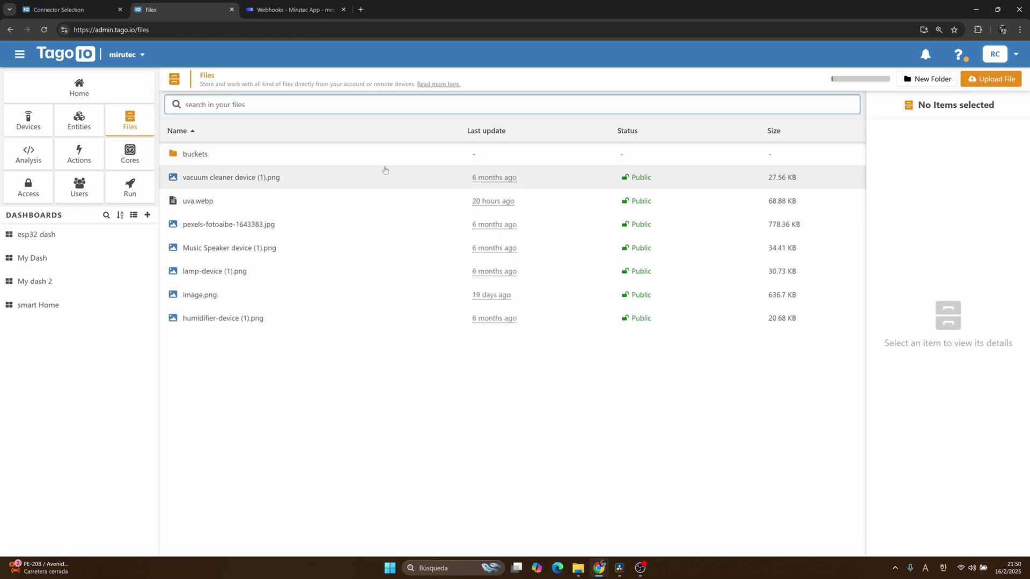
{"action": "left_click", "coordinate": [982, 86]}
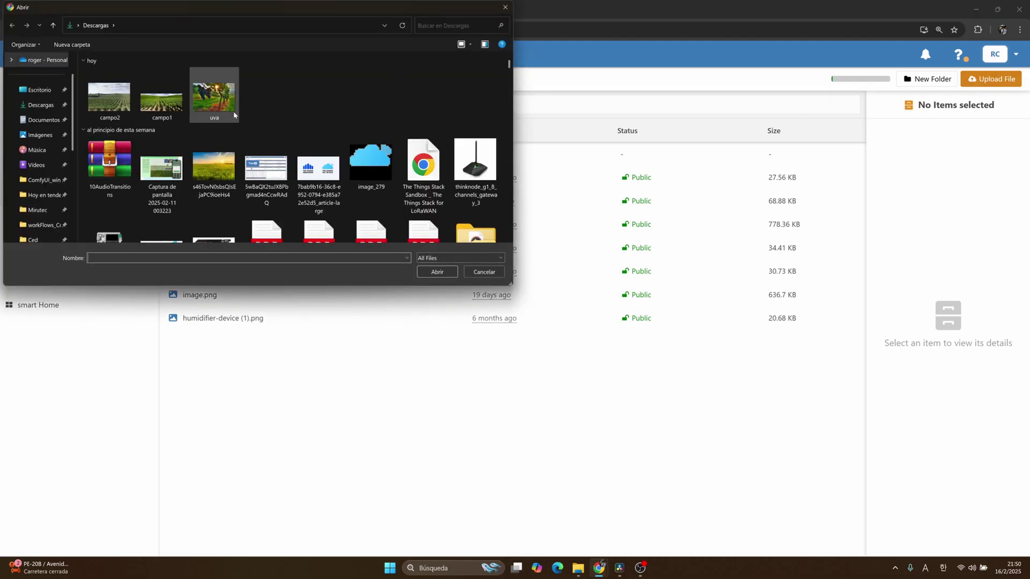
{"action": "left_click", "coordinate": [212, 102]}
{"action": "left_click", "coordinate": [438, 272]}
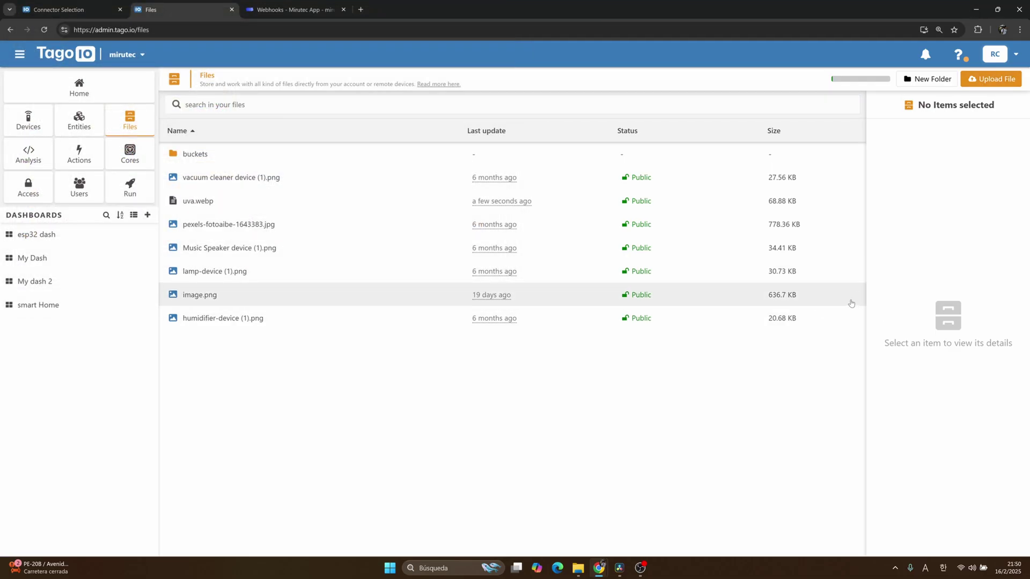
{"action": "left_click", "coordinate": [237, 204]}
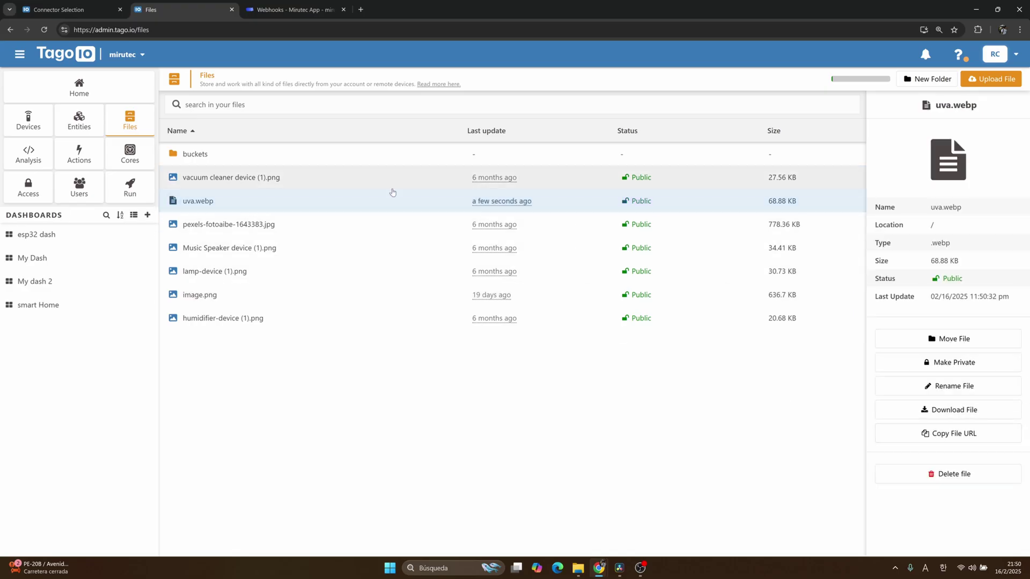
Step: Return to My dash 2 and open the image marker's layer editor
{"action": "left_click", "coordinate": [62, 284]}
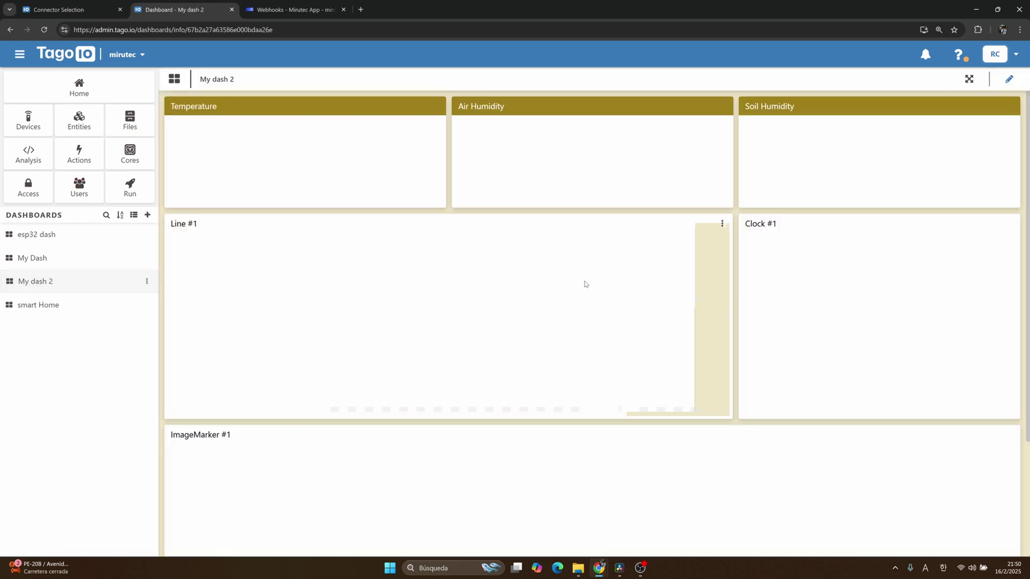
{"action": "scroll", "coordinate": [871, 368], "scroll_direction": "down", "scroll_amount": 4}
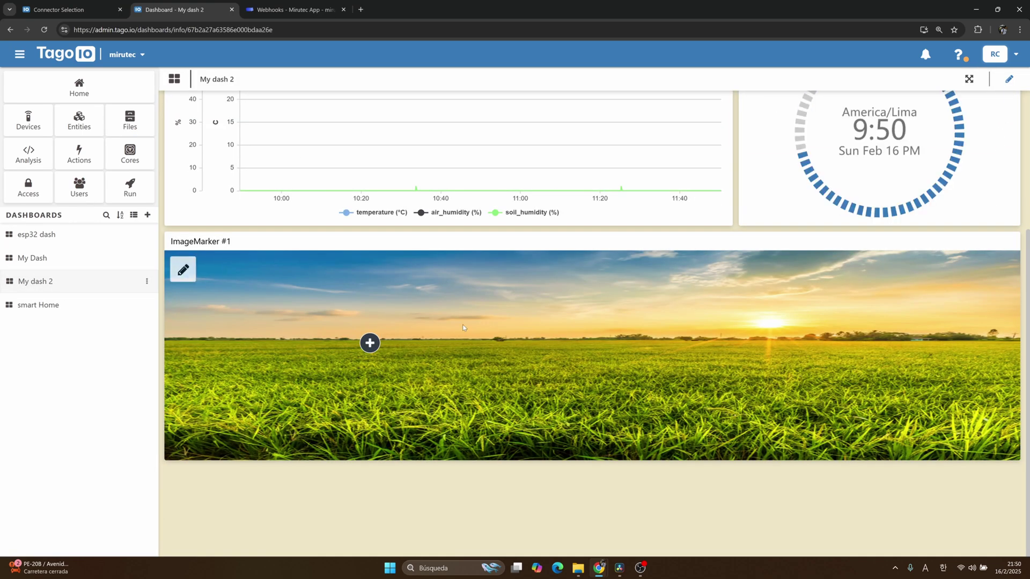
{"action": "left_click", "coordinate": [183, 270]}
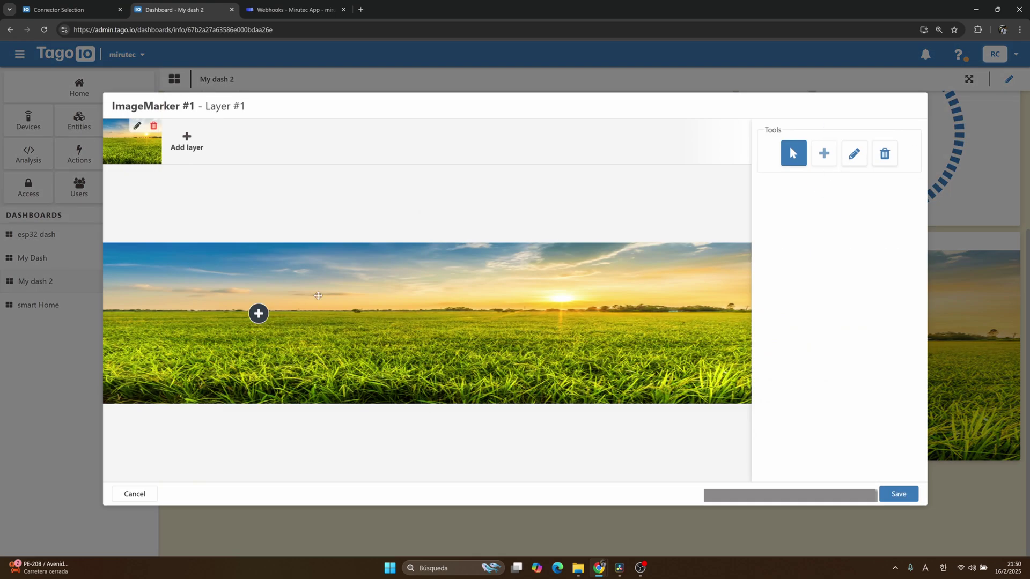
{"action": "left_click", "coordinate": [258, 315]}
Step: Paste the uploaded uva.webp address into the pin's image field and save the pin
{"action": "left_click", "coordinate": [858, 155]}
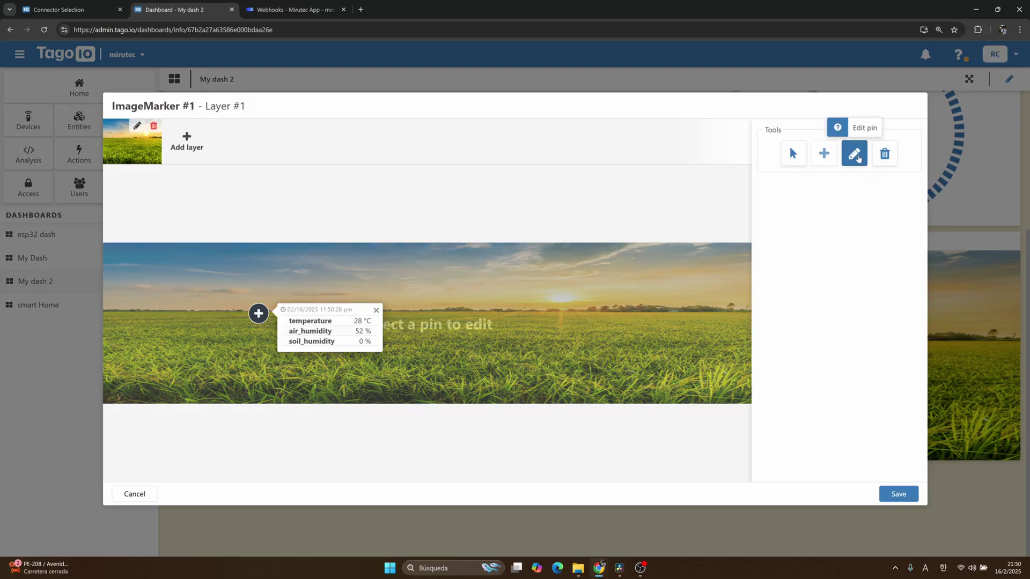
{"action": "left_click", "coordinate": [258, 314]}
{"action": "left_click", "coordinate": [837, 253]}
{"action": "key", "text": "ctrl+v"}
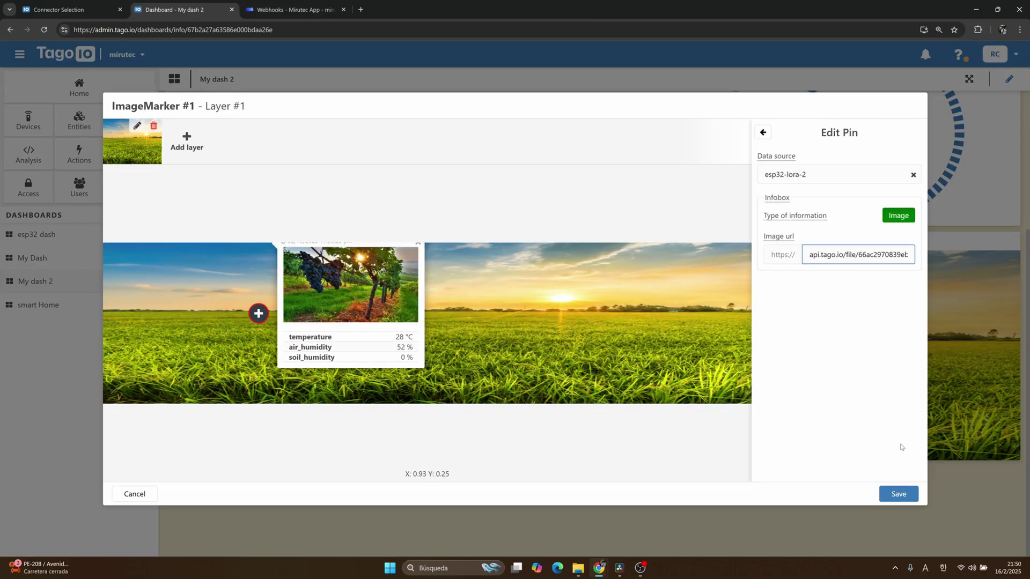
{"action": "left_click", "coordinate": [898, 494]}
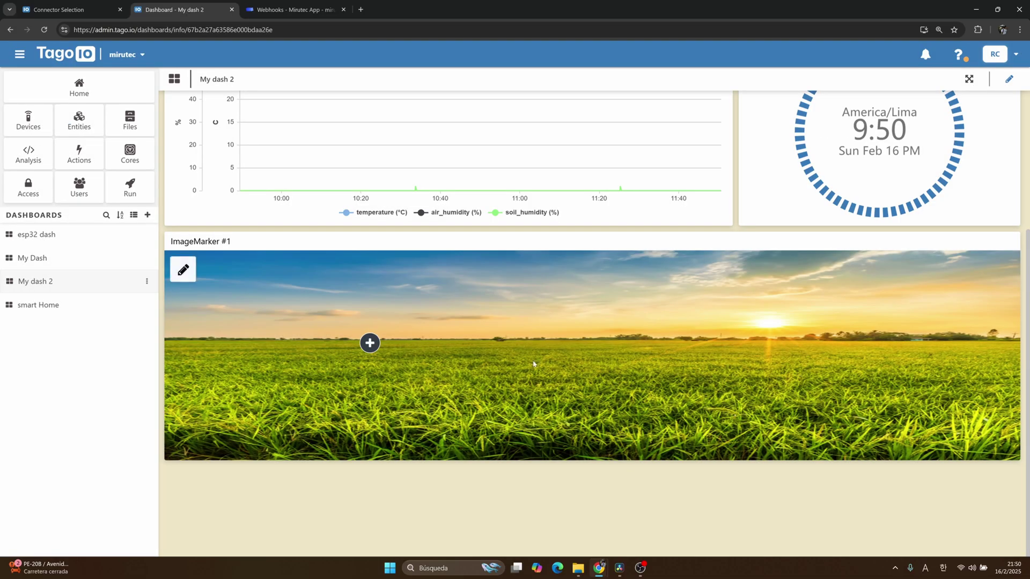
Step: Confirm the pin popup now shows the grape photo above its readings
{"action": "scroll", "coordinate": [607, 397], "scroll_direction": "up", "scroll_amount": 1}
{"action": "left_click", "coordinate": [370, 390]}
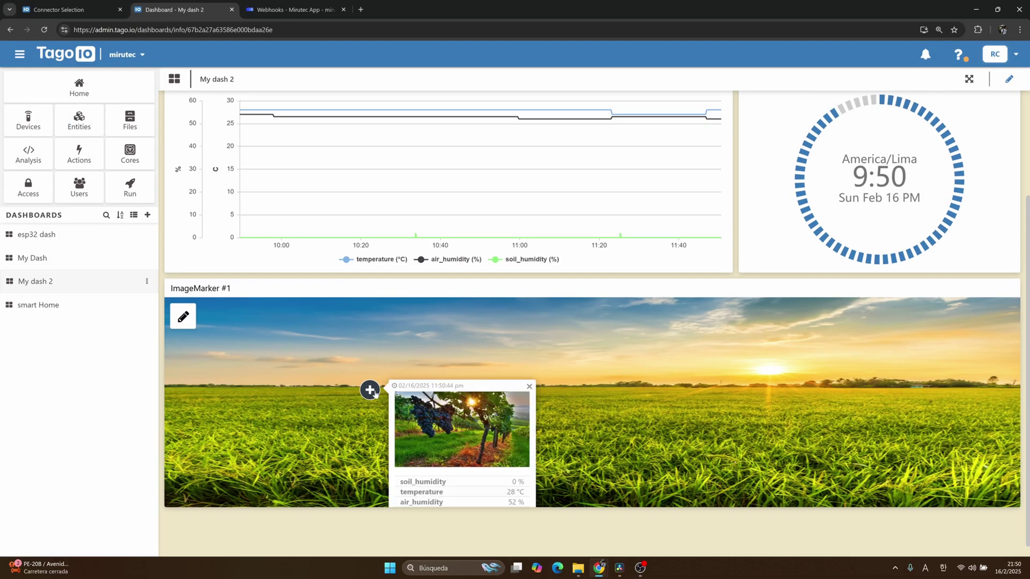
{"action": "left_click", "coordinate": [370, 391]}
{"action": "left_click", "coordinate": [370, 390]}
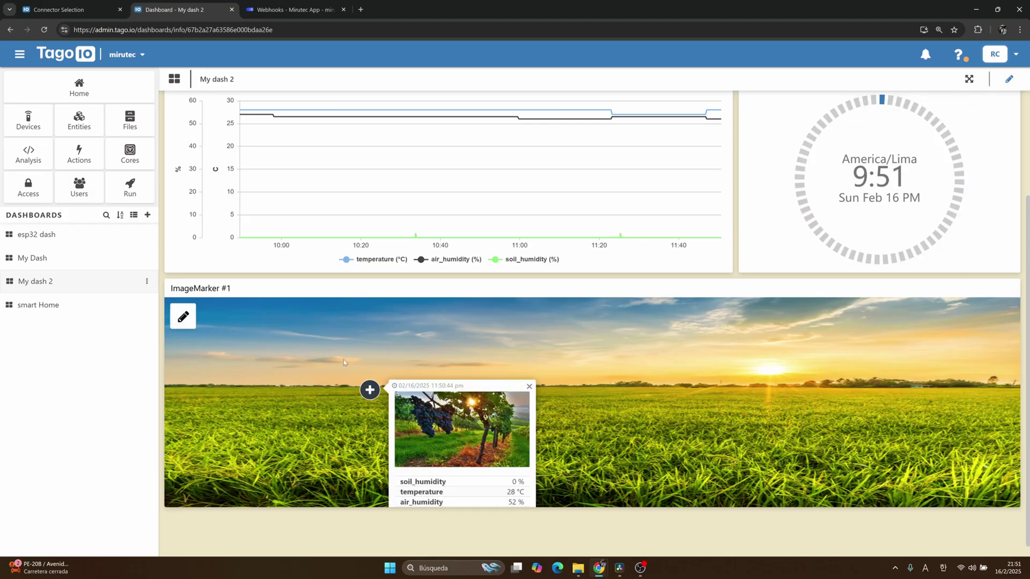
Step: Make the image marker widget taller and retitle the line chart 'Temperature, Humidity Line'
{"action": "left_click", "coordinate": [1008, 80]}
{"action": "left_click_drag", "start_coordinate": [1019, 514], "coordinate": [1018, 549]}
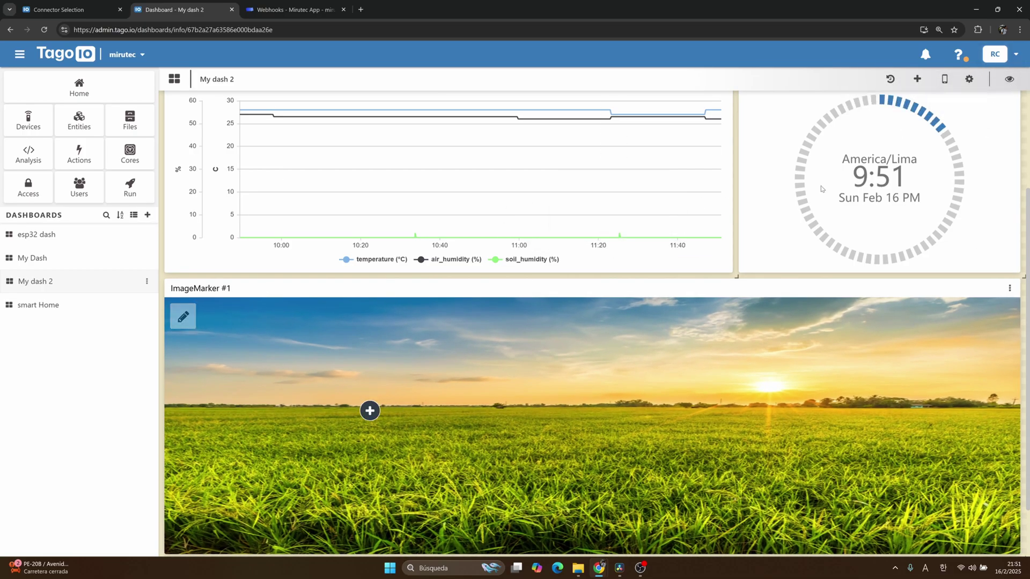
{"action": "scroll", "coordinate": [800, 226], "scroll_direction": "up", "scroll_amount": 3}
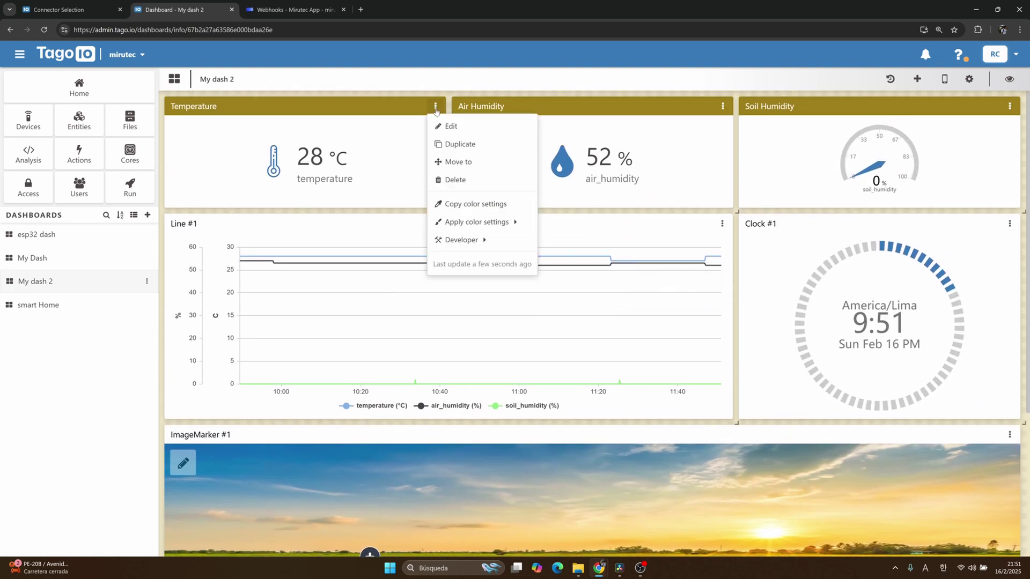
{"action": "left_click_drag", "start_coordinate": [479, 228], "coordinate": [483, 227]}
{"action": "left_click", "coordinate": [722, 223]}
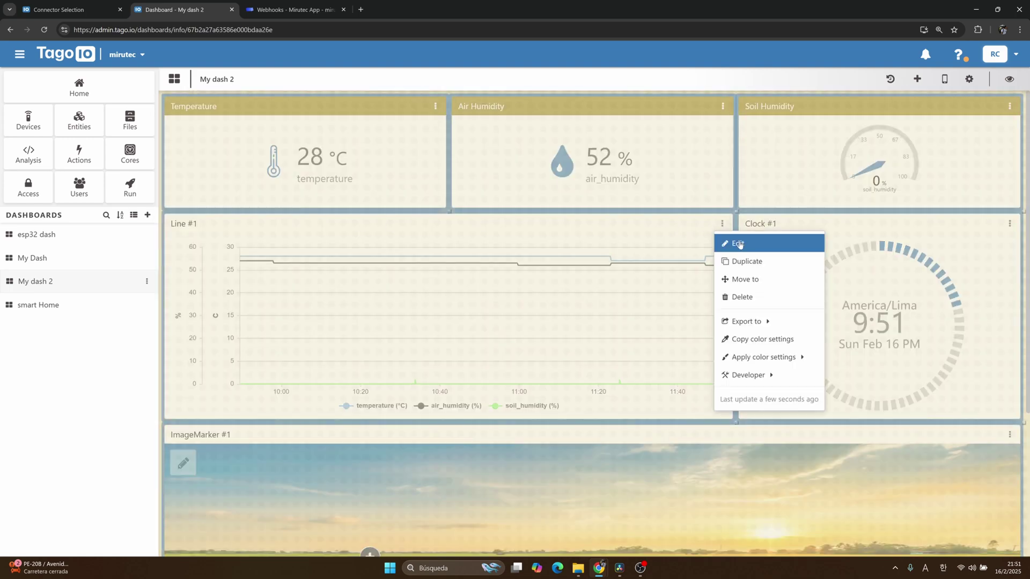
{"action": "left_click", "coordinate": [731, 241]}
{"action": "left_click", "coordinate": [896, 137]}
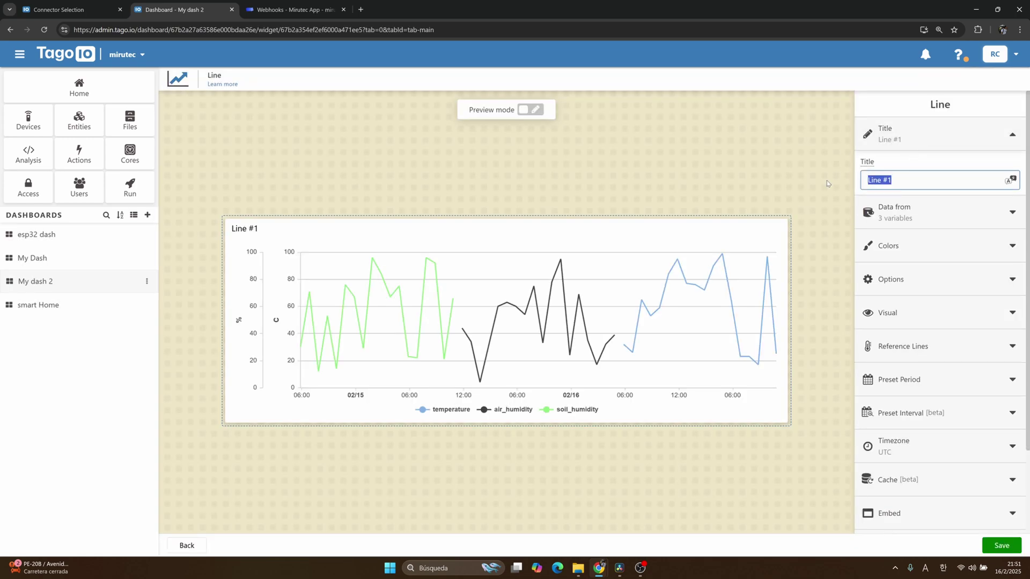
{"action": "type", "text": "Temperature"}
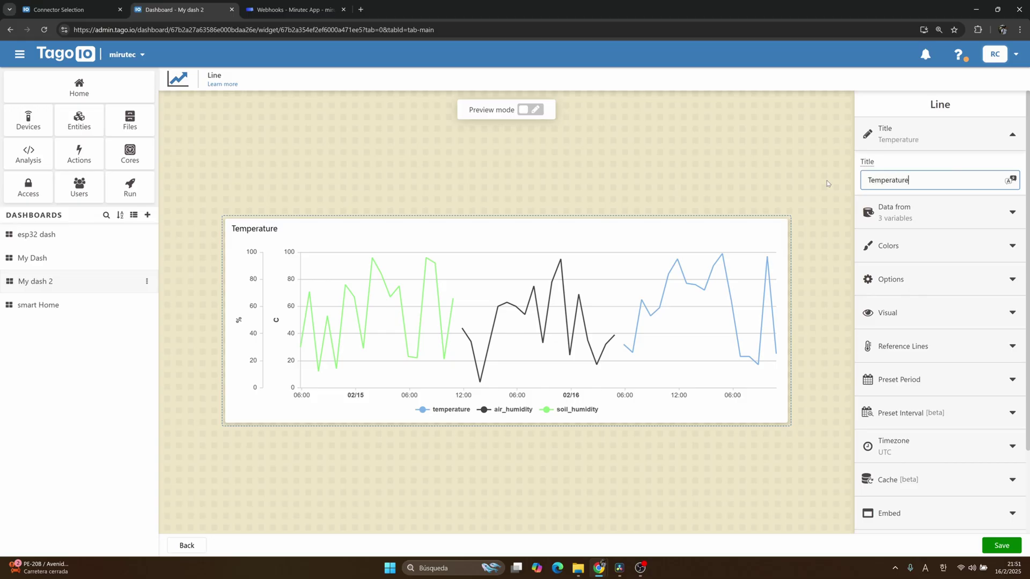
{"action": "type", "text": ", Humidity Line"}
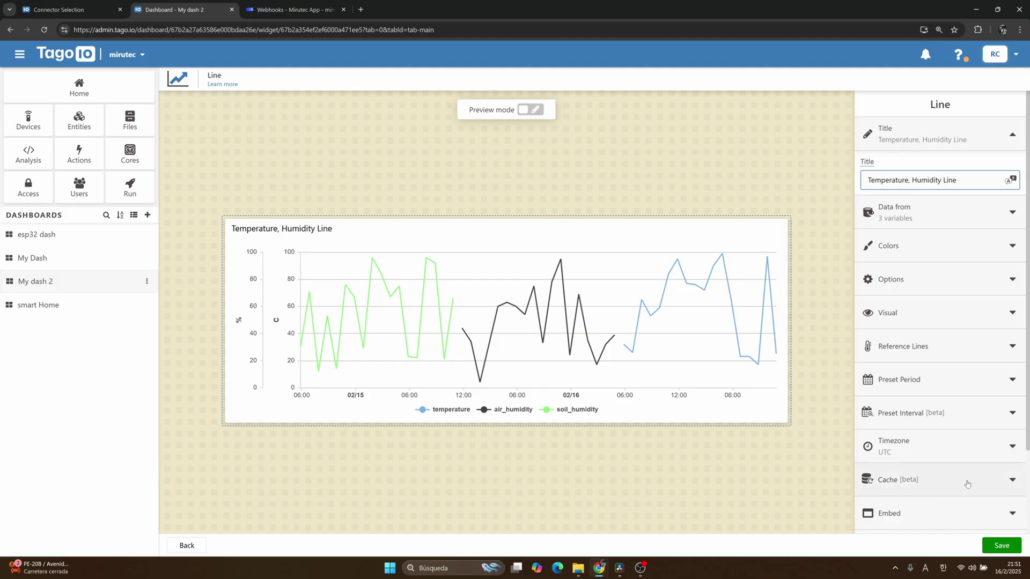
{"action": "left_click", "coordinate": [999, 549]}
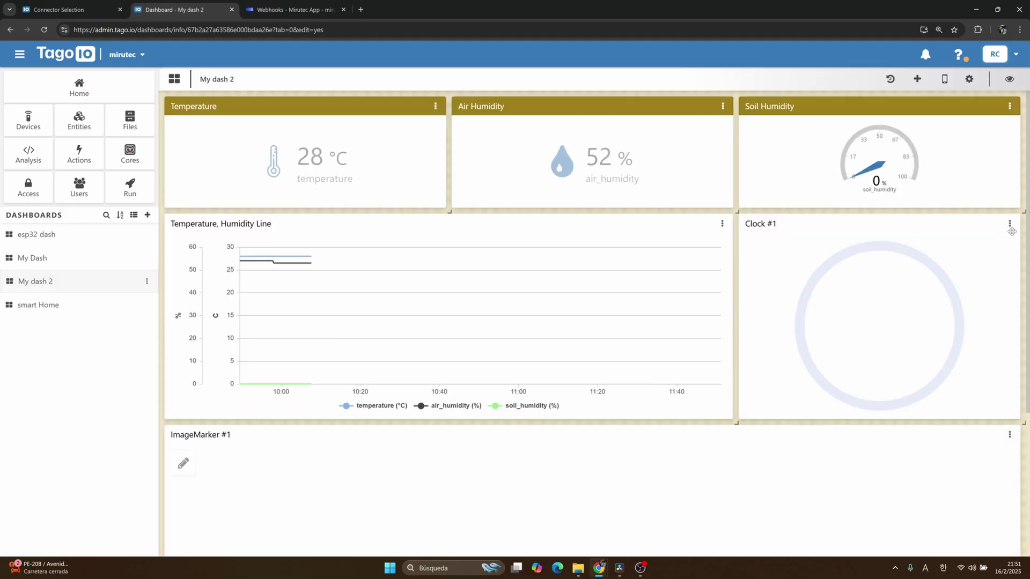
Step: Rename the Clock #1 widget to 'Time'
{"action": "left_click", "coordinate": [1010, 224]}
{"action": "left_click", "coordinate": [990, 243]}
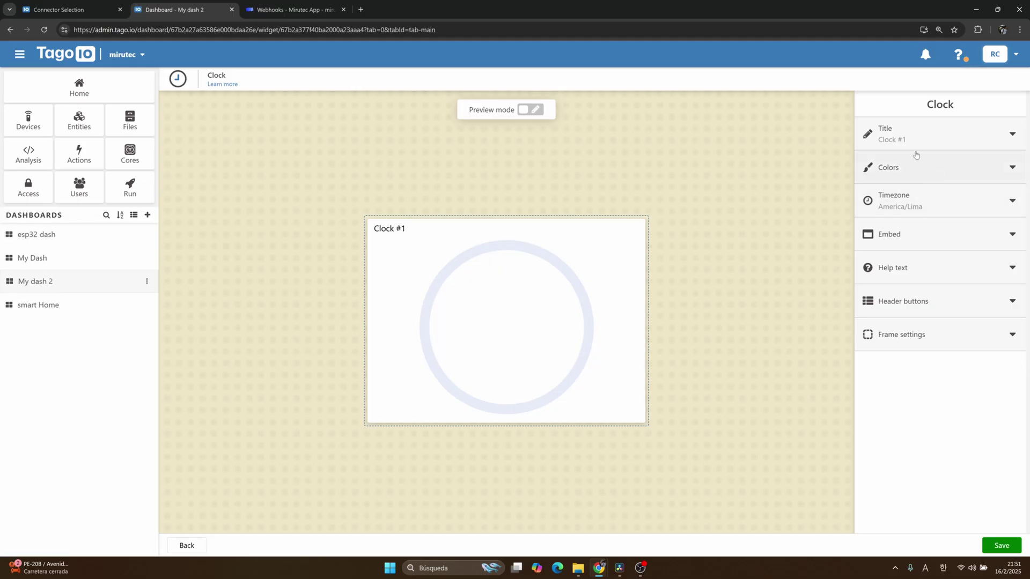
{"action": "left_click", "coordinate": [915, 151]}
{"action": "left_click", "coordinate": [917, 174]}
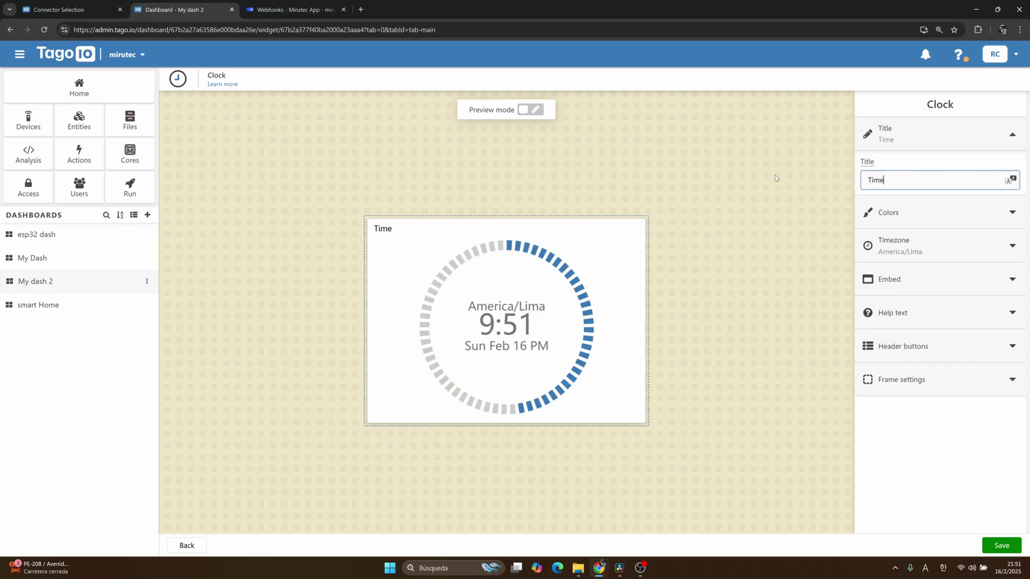
{"action": "left_click", "coordinate": [1003, 548]}
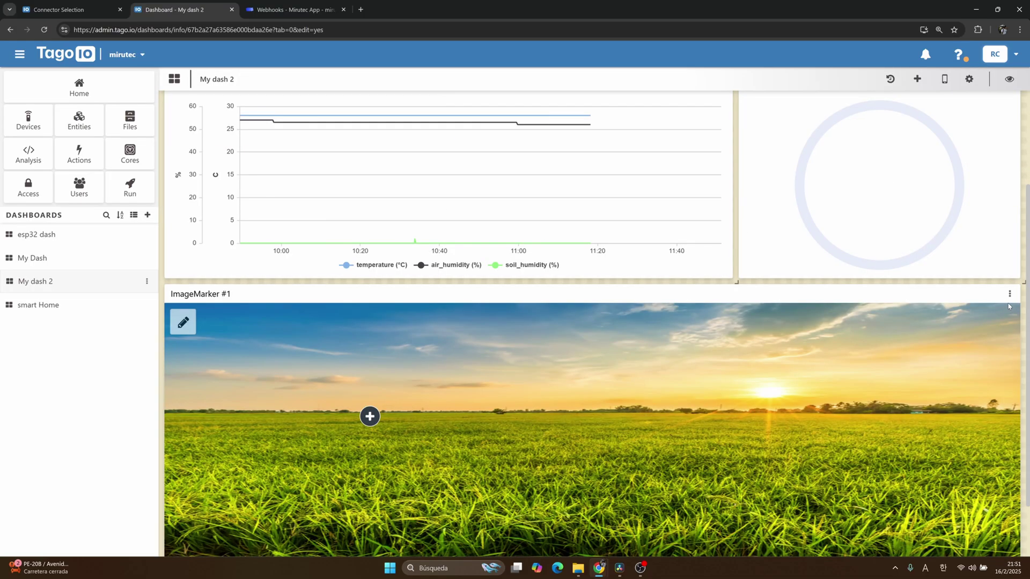
Step: Rename the ImageMarker #1 widget to 'Location'
{"action": "left_click", "coordinate": [1009, 294]}
{"action": "left_click", "coordinate": [933, 313]}
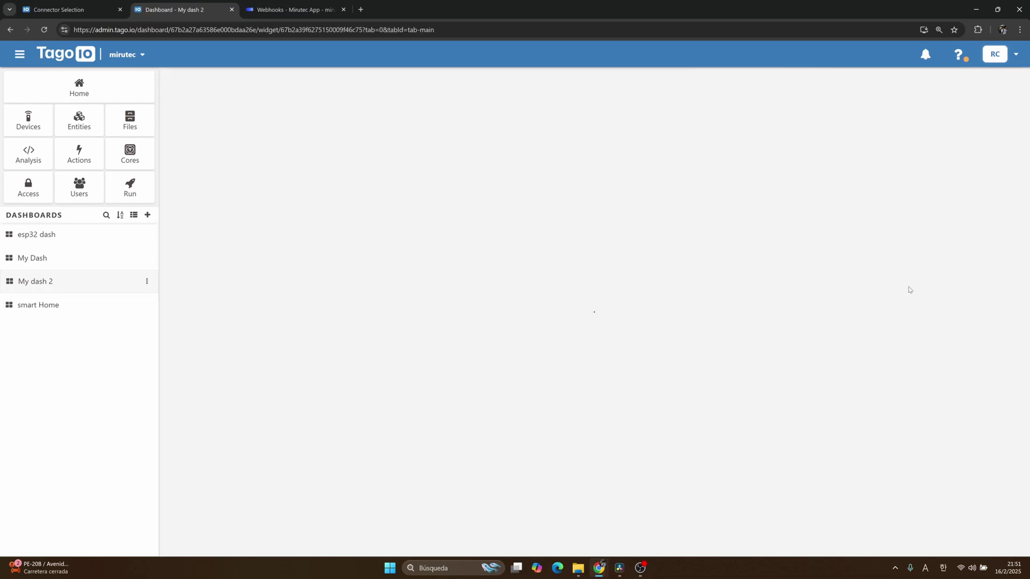
{"action": "left_click", "coordinate": [911, 132]}
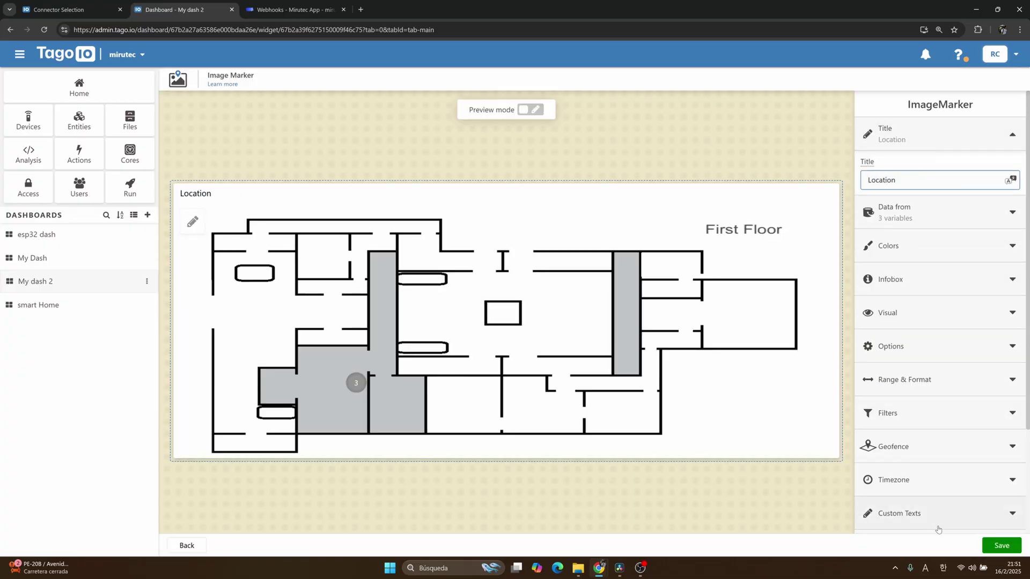
{"action": "left_click", "coordinate": [995, 546]}
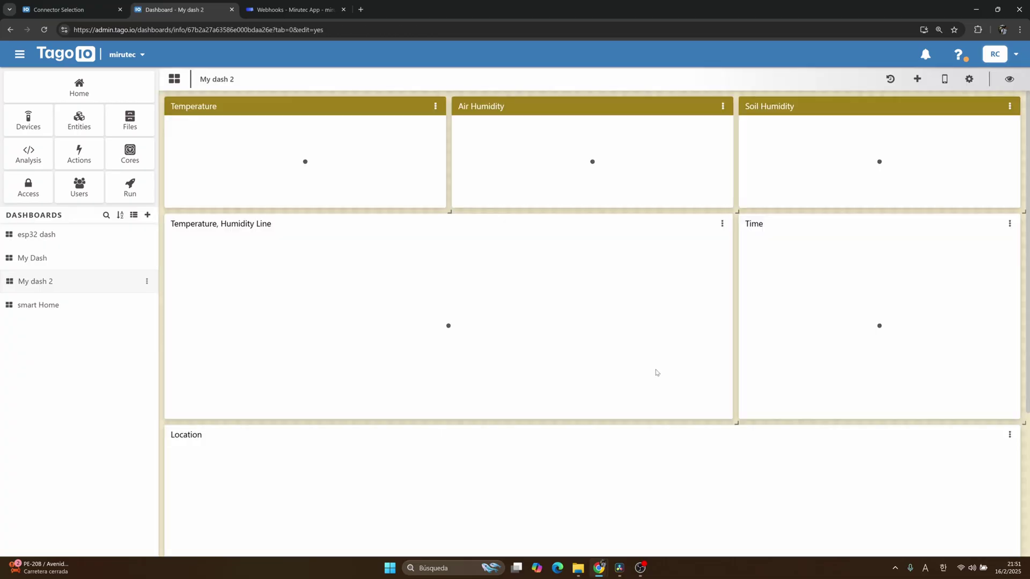
Step: Apply the Temperature widget's gold header colour to all widgets and review the updated dashboard
{"action": "scroll", "coordinate": [708, 371], "scroll_direction": "down", "scroll_amount": 4}
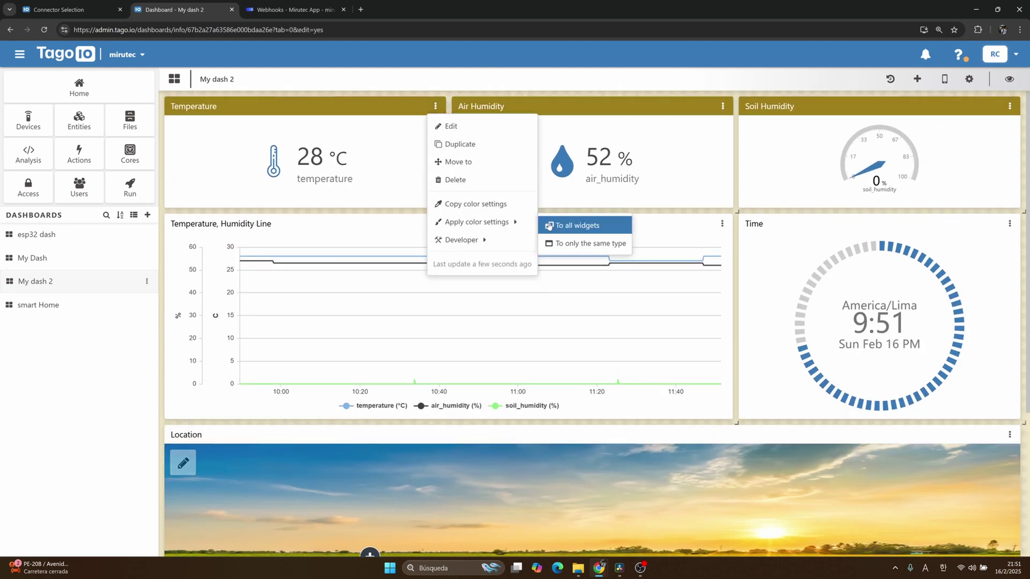
{"action": "left_click", "coordinate": [553, 226]}
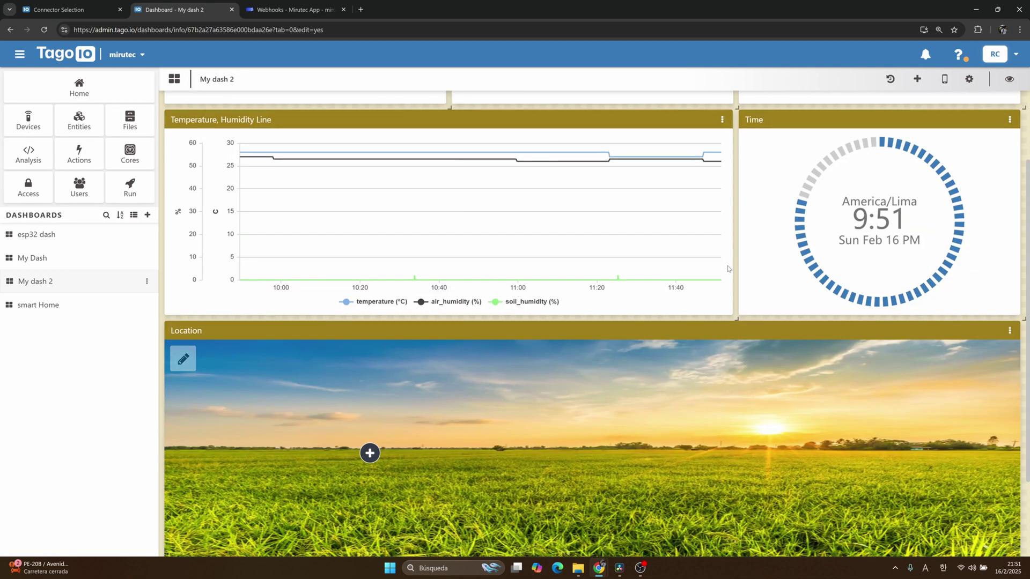
{"action": "scroll", "coordinate": [657, 290], "scroll_direction": "down", "scroll_amount": 1}
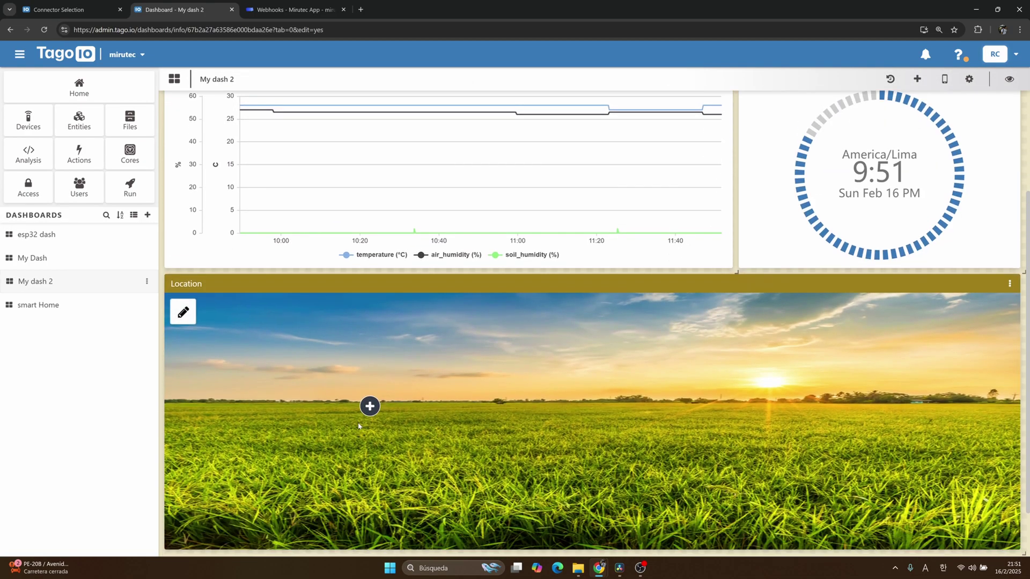
{"action": "left_click", "coordinate": [365, 411]}
{"action": "left_click", "coordinate": [370, 407]}
{"action": "scroll", "coordinate": [493, 390], "scroll_direction": "up", "scroll_amount": 3}
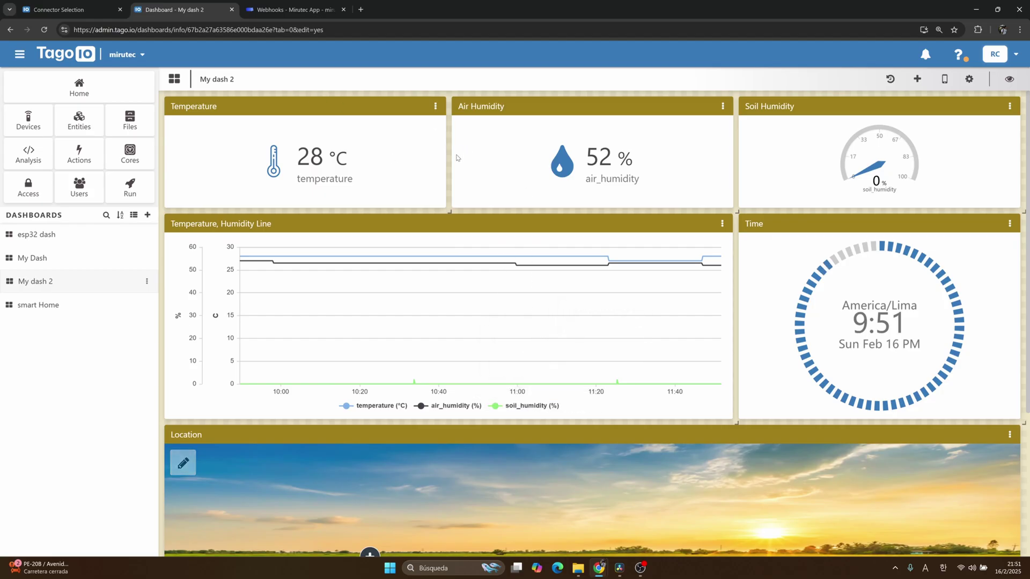
{"action": "scroll", "coordinate": [456, 158], "scroll_direction": "down", "scroll_amount": 4}
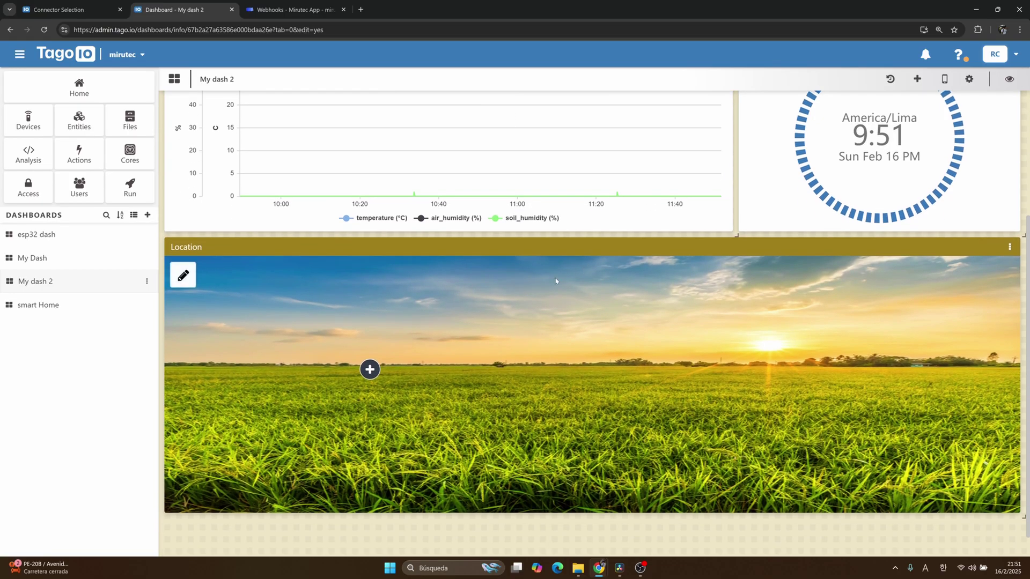
{"action": "scroll", "coordinate": [579, 339], "scroll_direction": "up", "scroll_amount": 2}
{"action": "scroll", "coordinate": [579, 339], "scroll_direction": "down", "scroll_amount": 2}
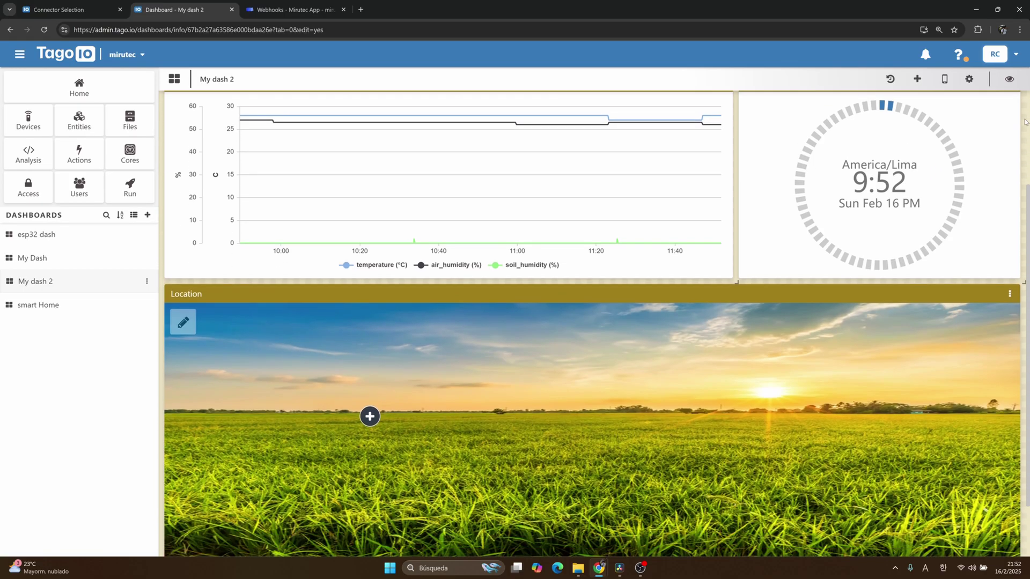
{"action": "scroll", "coordinate": [1023, 124], "scroll_direction": "up", "scroll_amount": 4}
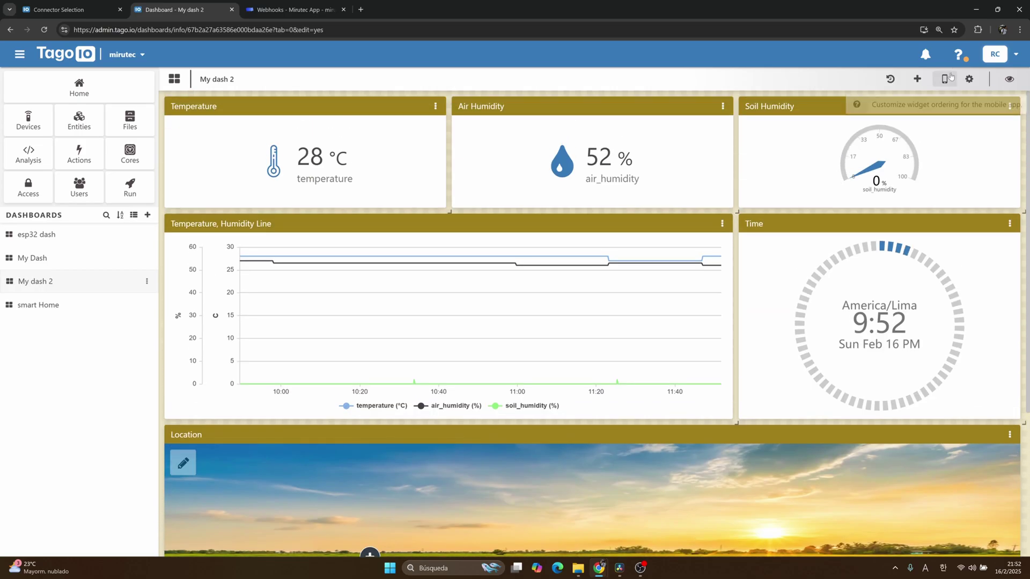
Step: Preview the mobile-app ordering of all six widgets, from Temperature down to Location
{"action": "left_click", "coordinate": [947, 80]}
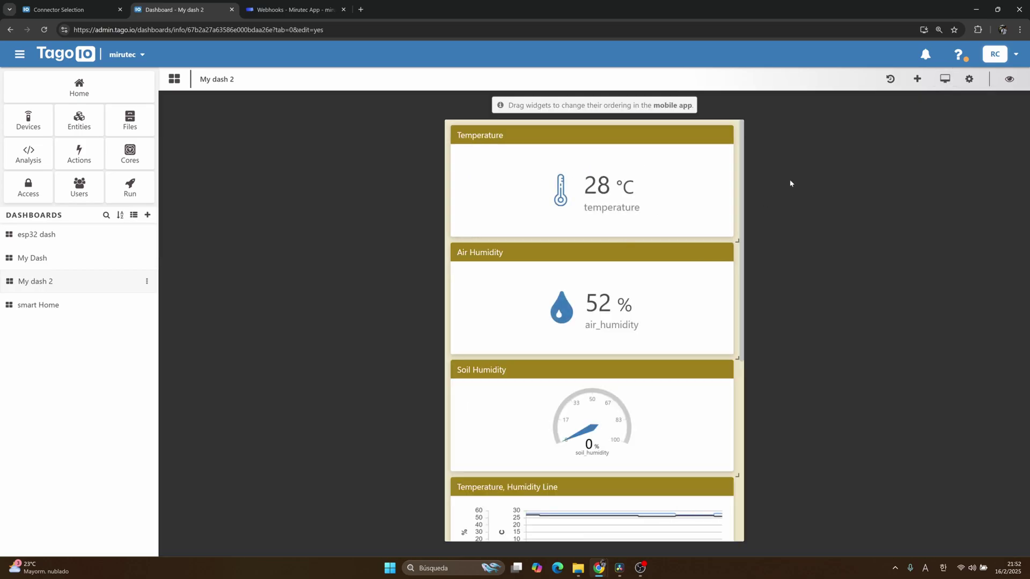
{"action": "scroll", "coordinate": [679, 218], "scroll_direction": "down", "scroll_amount": 8}
{"action": "scroll", "coordinate": [683, 302], "scroll_direction": "up", "scroll_amount": 8}
{"action": "scroll", "coordinate": [493, 231], "scroll_direction": "down", "scroll_amount": 4}
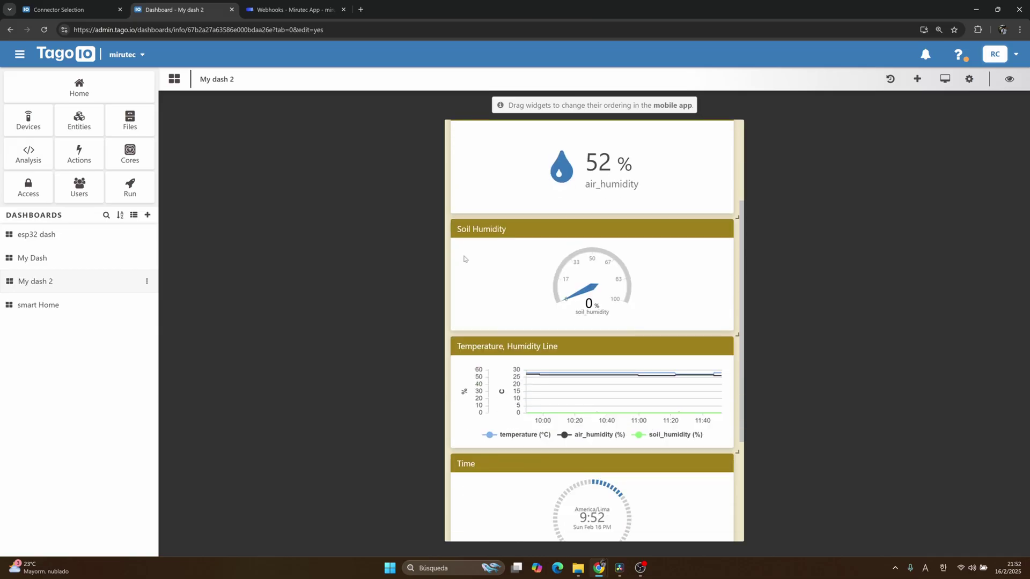
{"action": "scroll", "coordinate": [495, 302], "scroll_direction": "down", "scroll_amount": 3}
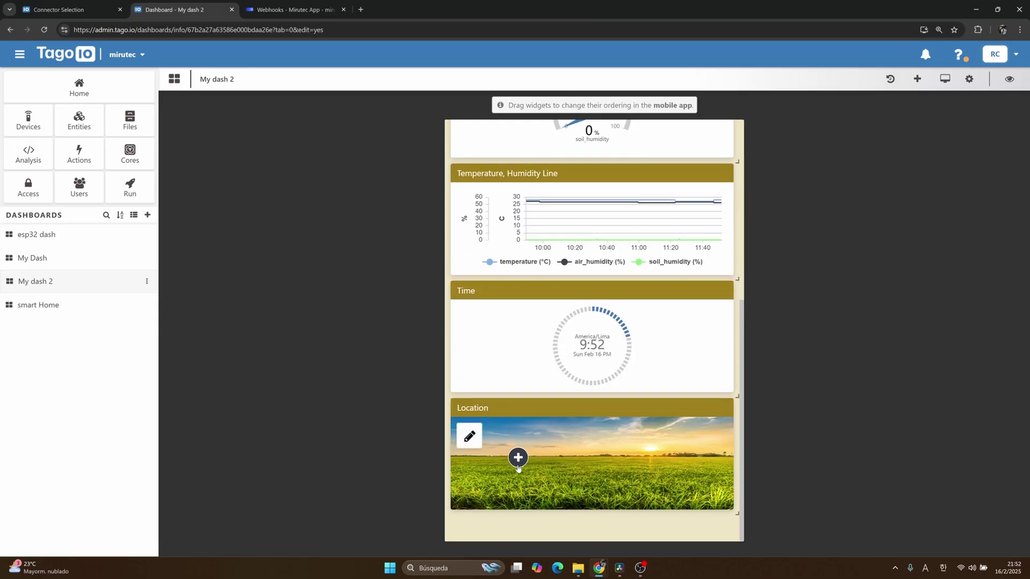
{"action": "scroll", "coordinate": [587, 378], "scroll_direction": "up", "scroll_amount": 7}
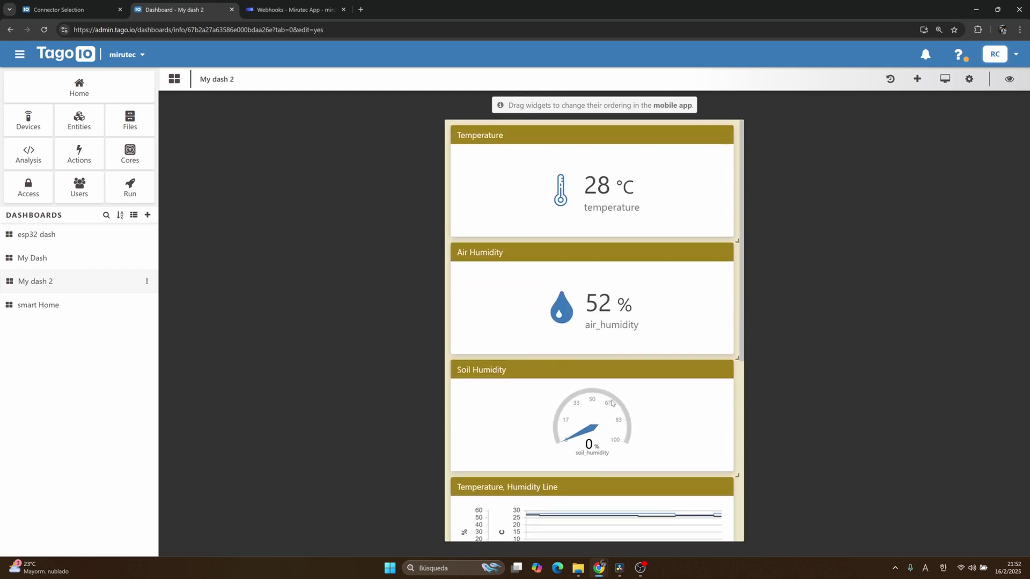
Step: Switch My dash 2 to Visualization mode and scroll through the finished dashboard
{"action": "left_click", "coordinate": [1013, 83]}
{"action": "scroll", "coordinate": [735, 218], "scroll_direction": "down", "scroll_amount": 2}
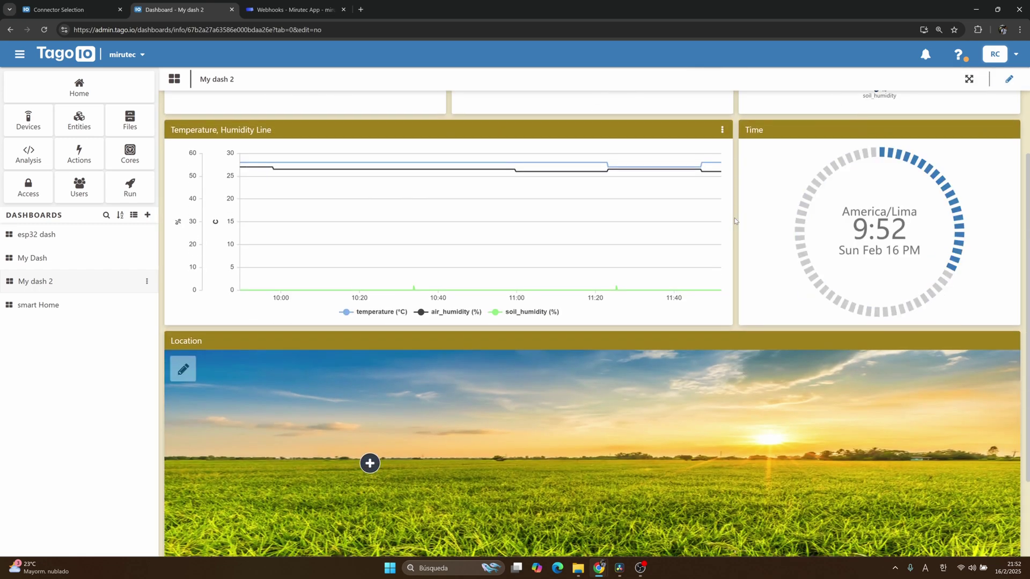